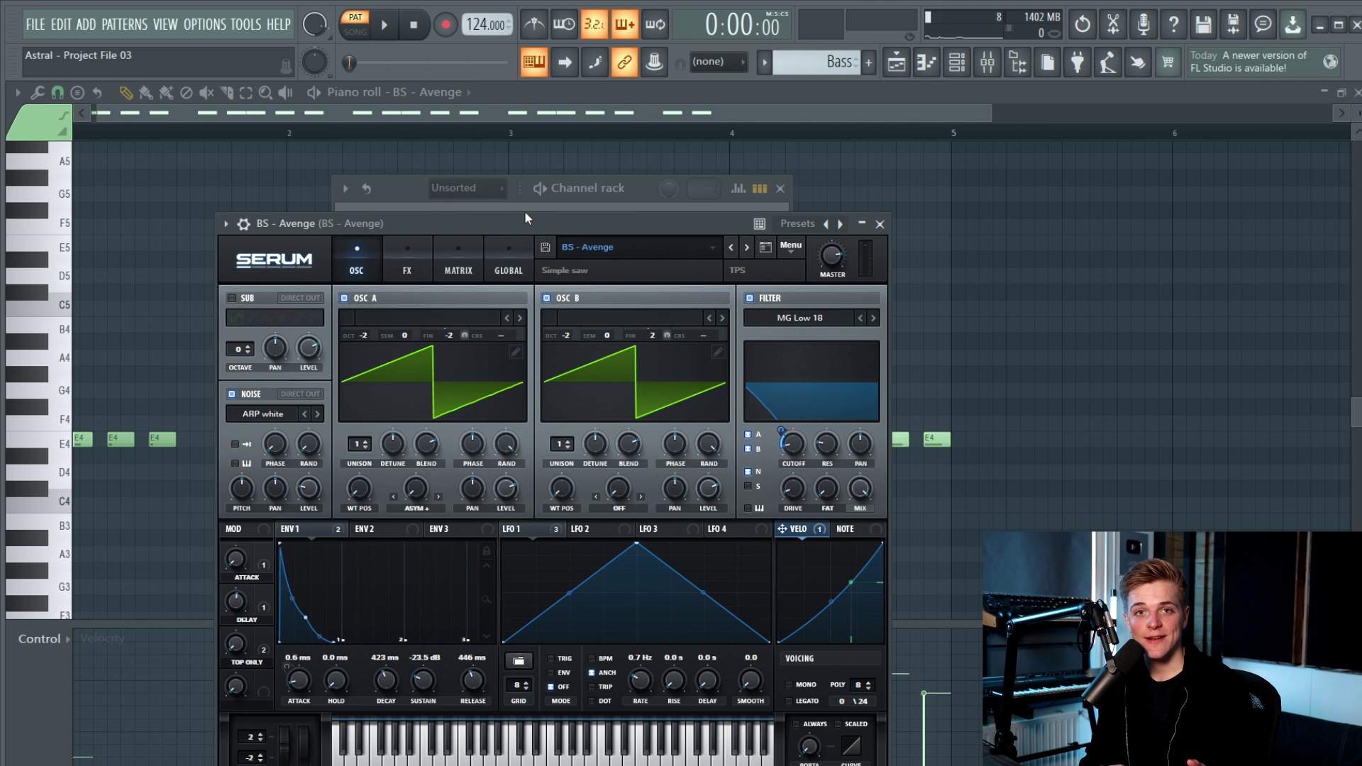
# Review the oscillators, envelope and effects of the BS - Avenge Serum patch, and close the plugin window
pyautogui.moveTo(526, 217); pyautogui.dragTo(526, 205)
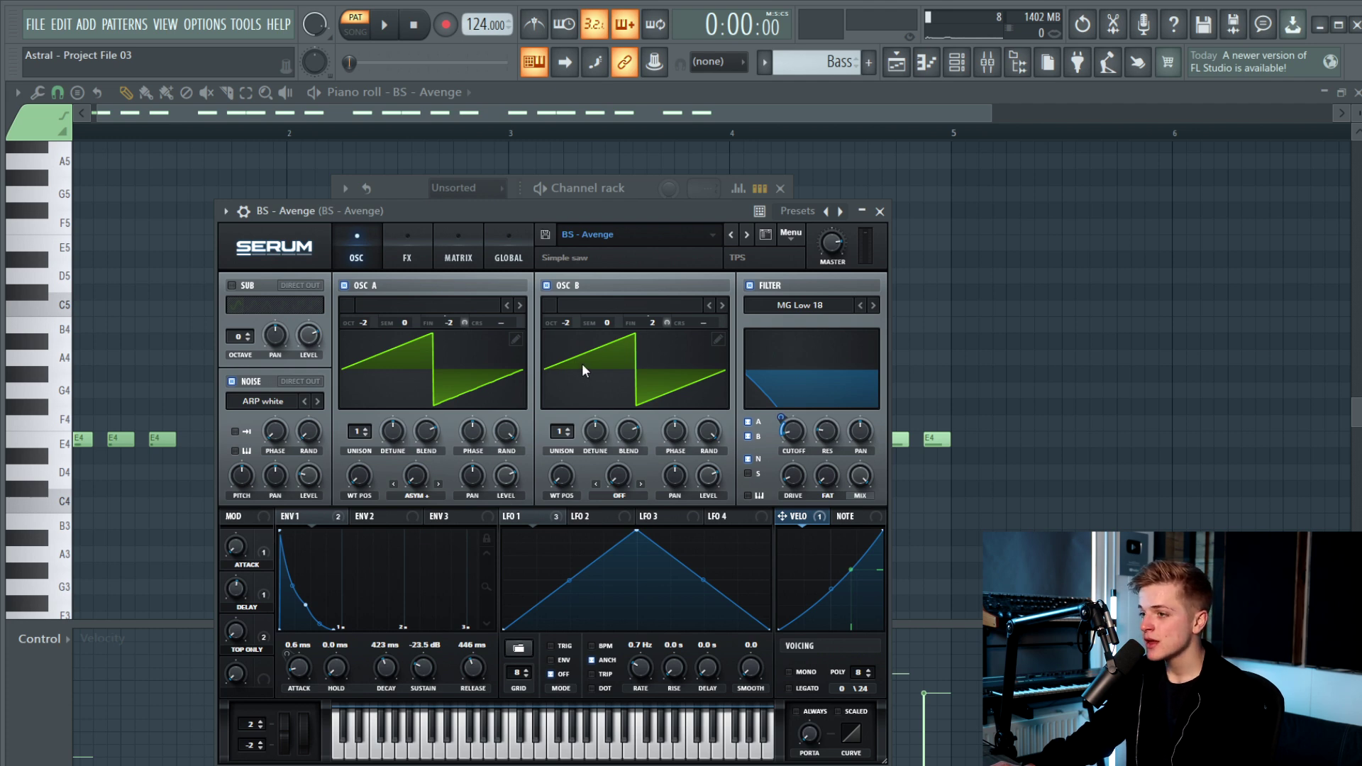
pyautogui.click(301, 517)
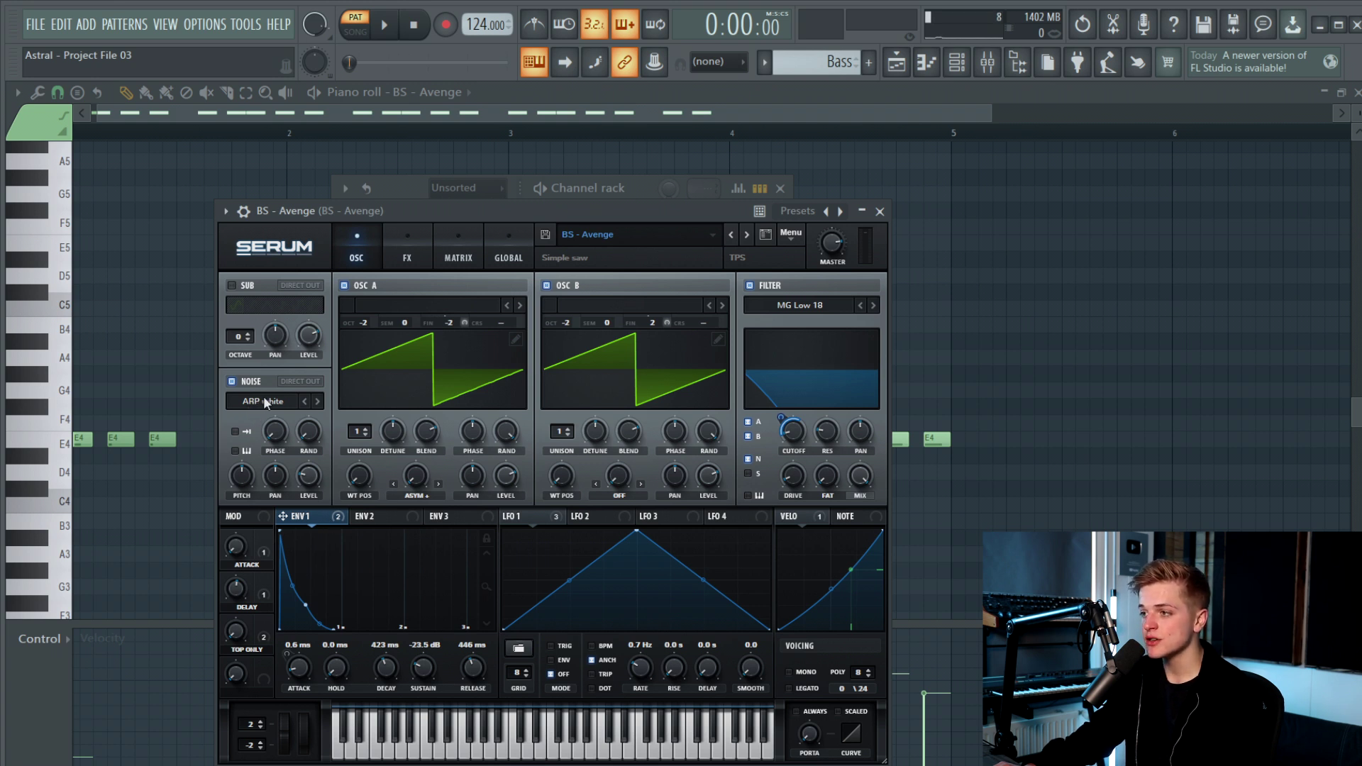
pyautogui.click(390, 245)
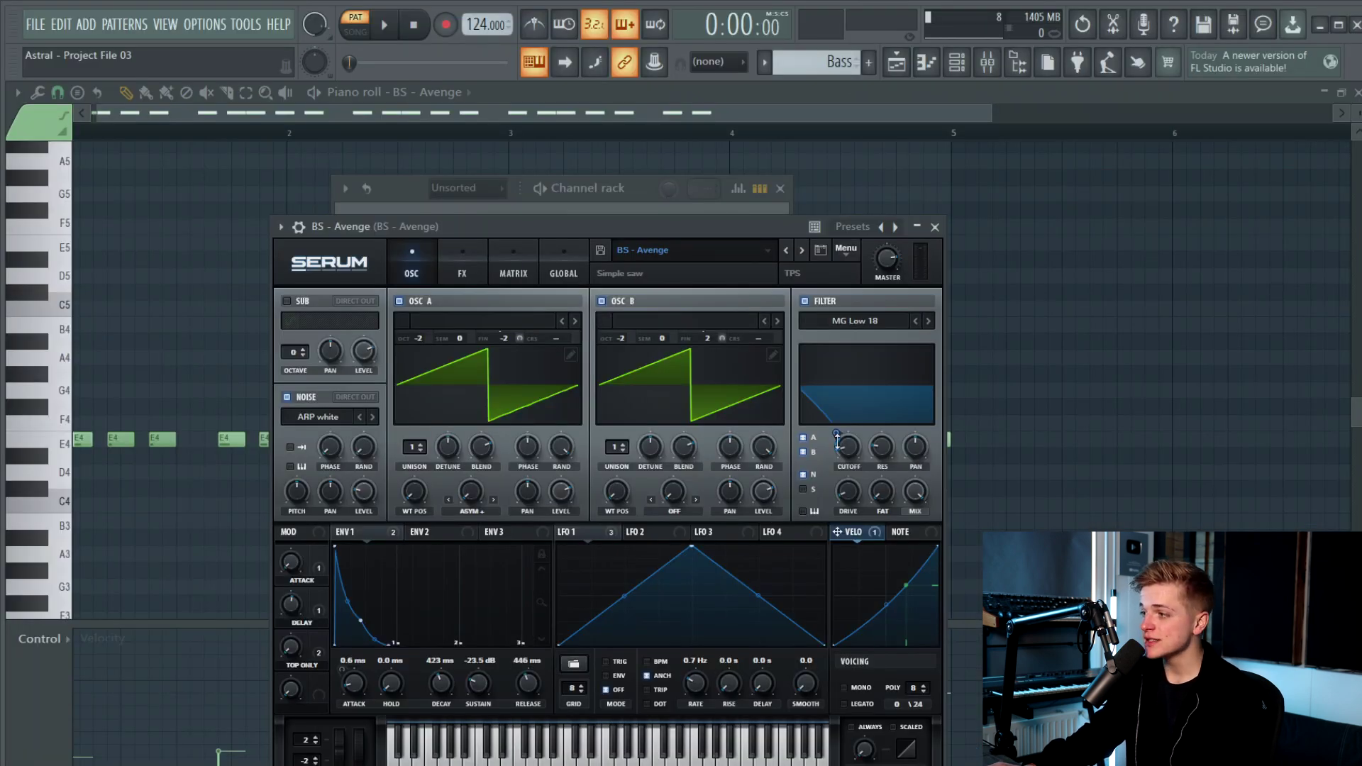
pyautogui.click(935, 227)
# Examine the Bass pattern's E4 notes in the piano roll and briefly play it from the middle of bar 4
pyautogui.click(1048, 269)
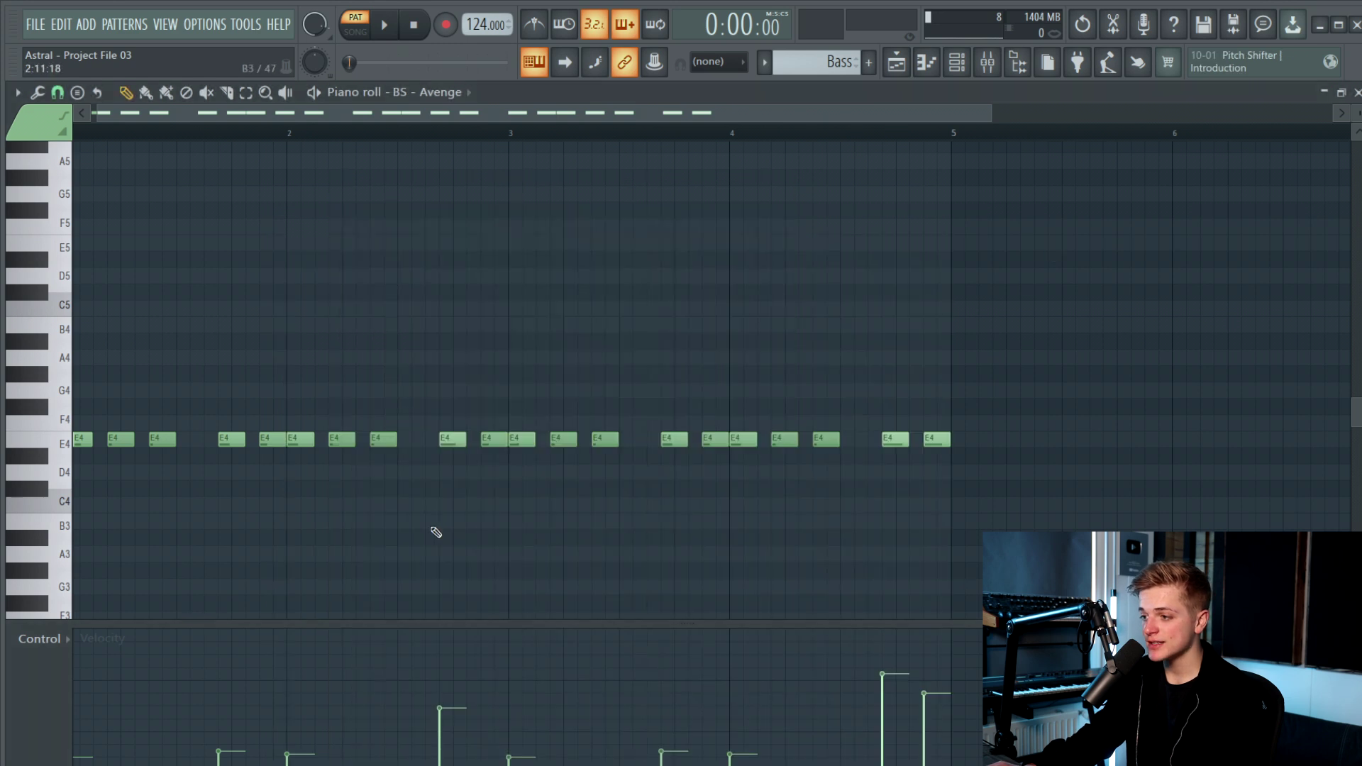
pyautogui.scroll(-3, 397, 546)
pyautogui.scroll(1, 178, 596)
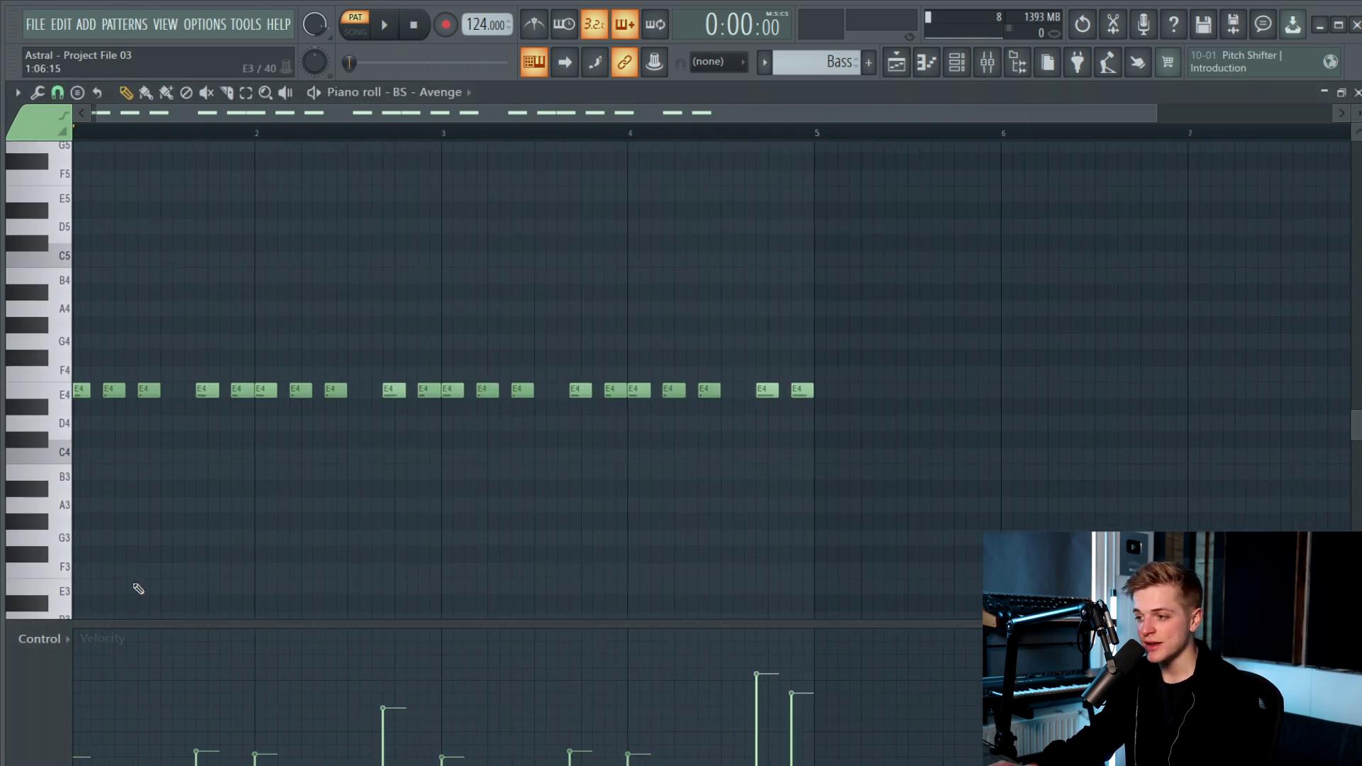
pyautogui.scroll(-1, 127, 590)
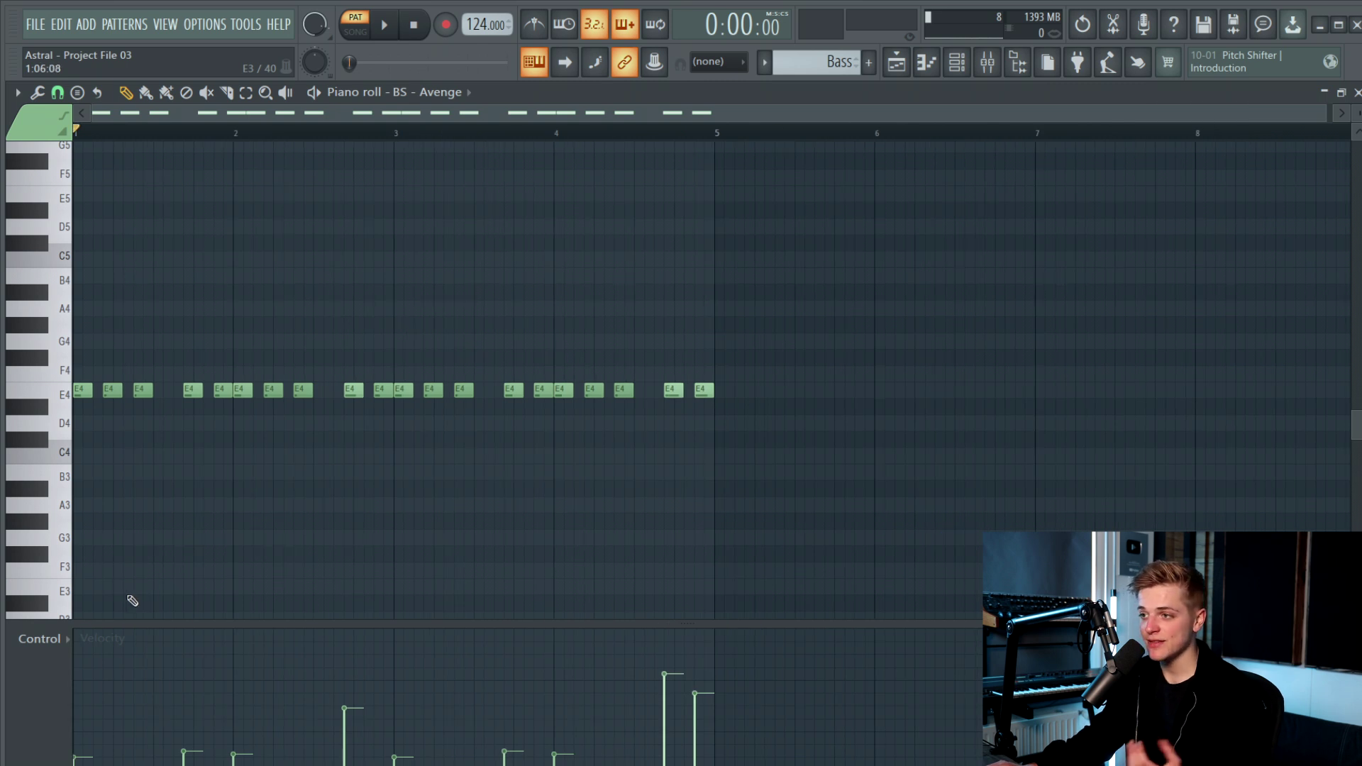
pyautogui.scroll(1, 85, 529)
pyautogui.click(740, 131)
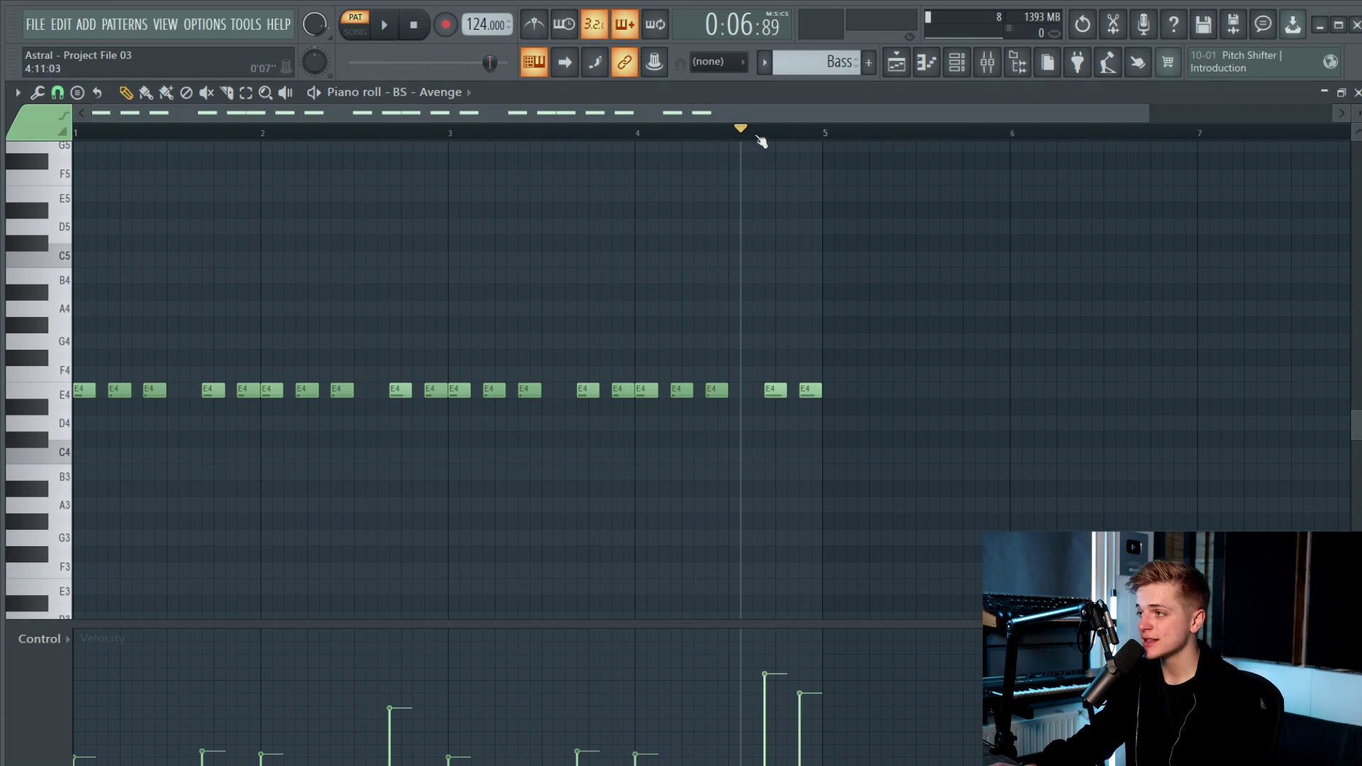
pyautogui.press('space')
pyautogui.press('space')
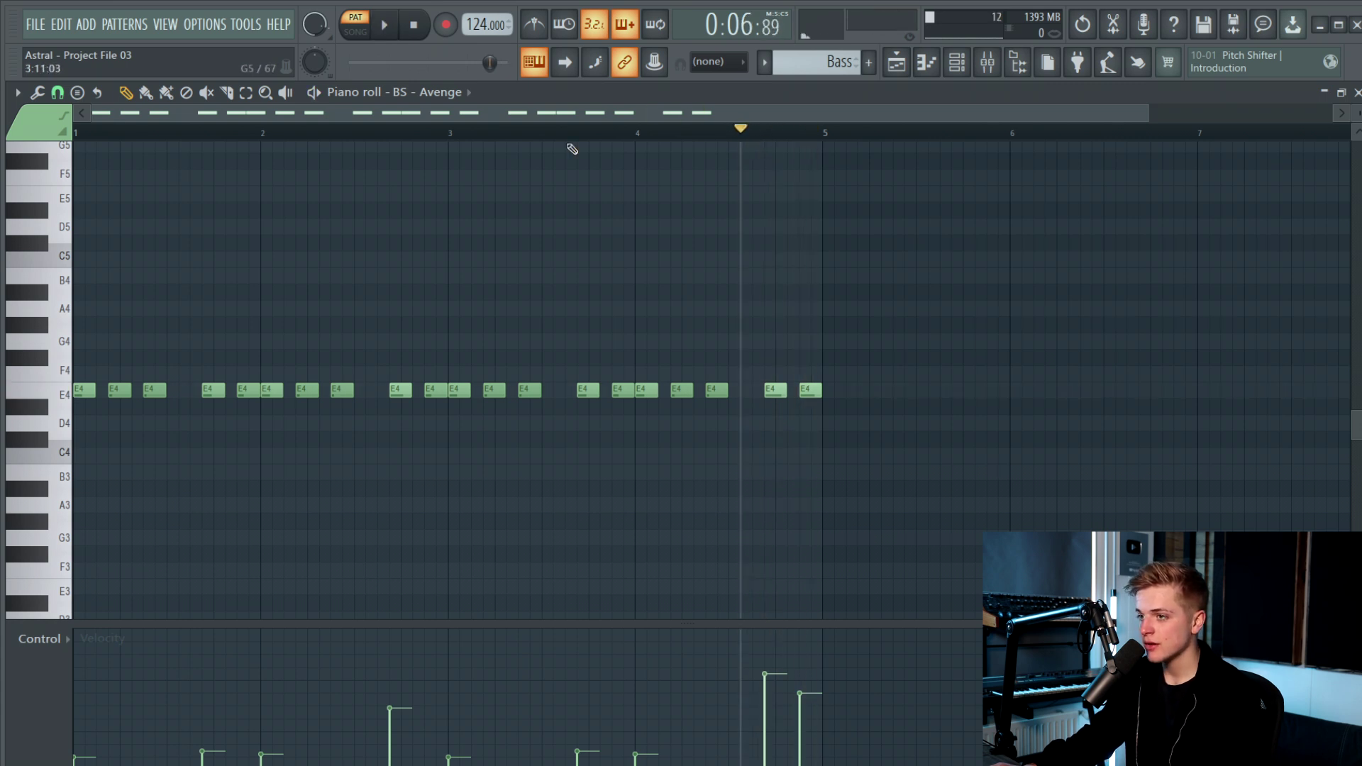
# Return the playhead to the start of the Bass pattern and play it
pyautogui.moveTo(629, 139); pyautogui.dragTo(5, 147)
pyautogui.press('space')
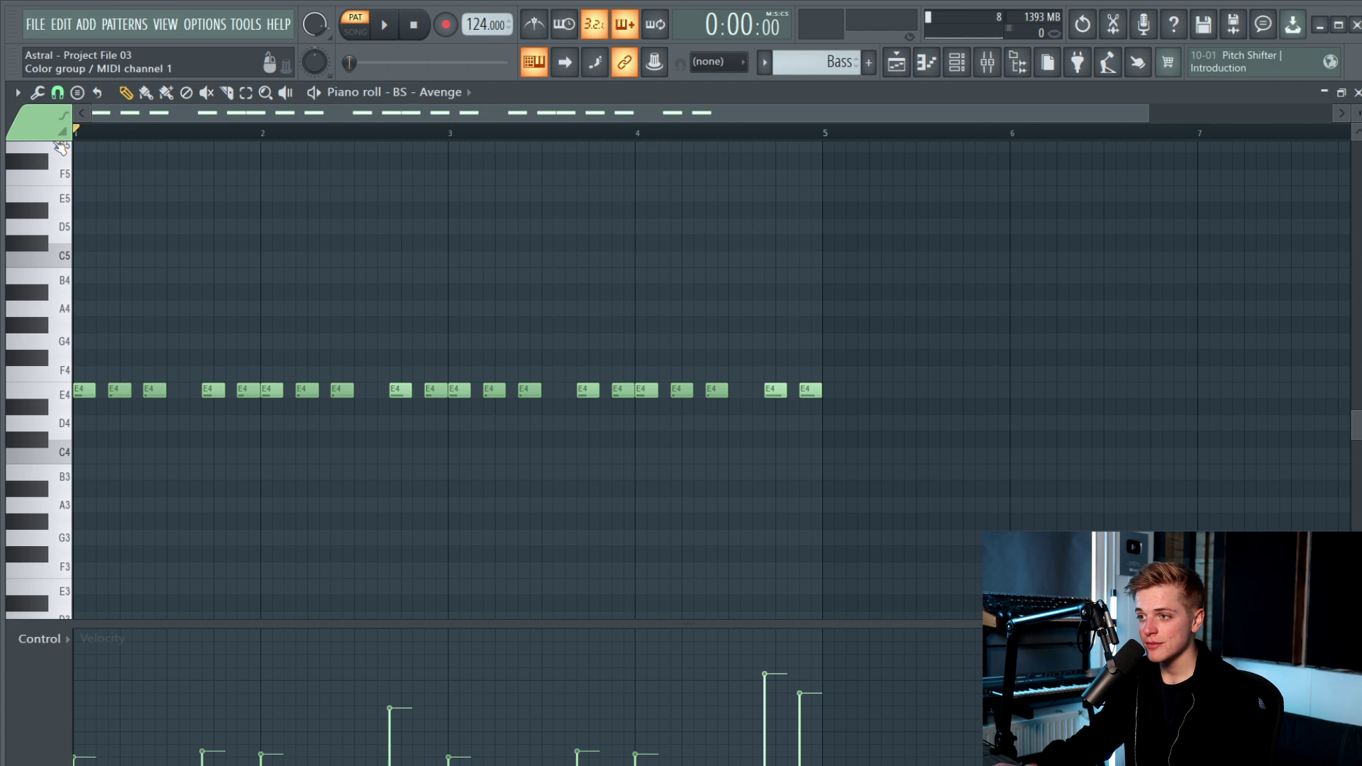
pyautogui.press('space')
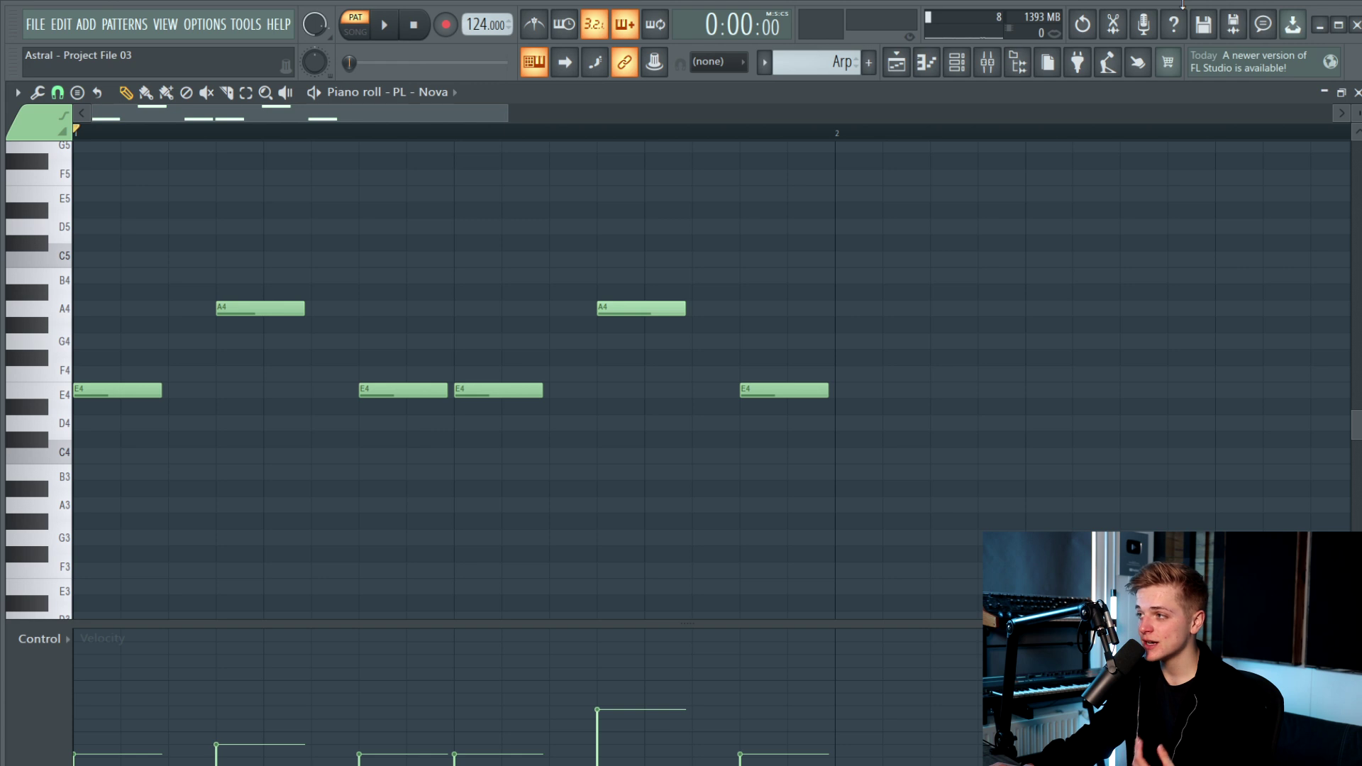
# Play the Arp pattern and inspect its PL - Nova Serum patch and effect plugins
pyautogui.press('space')
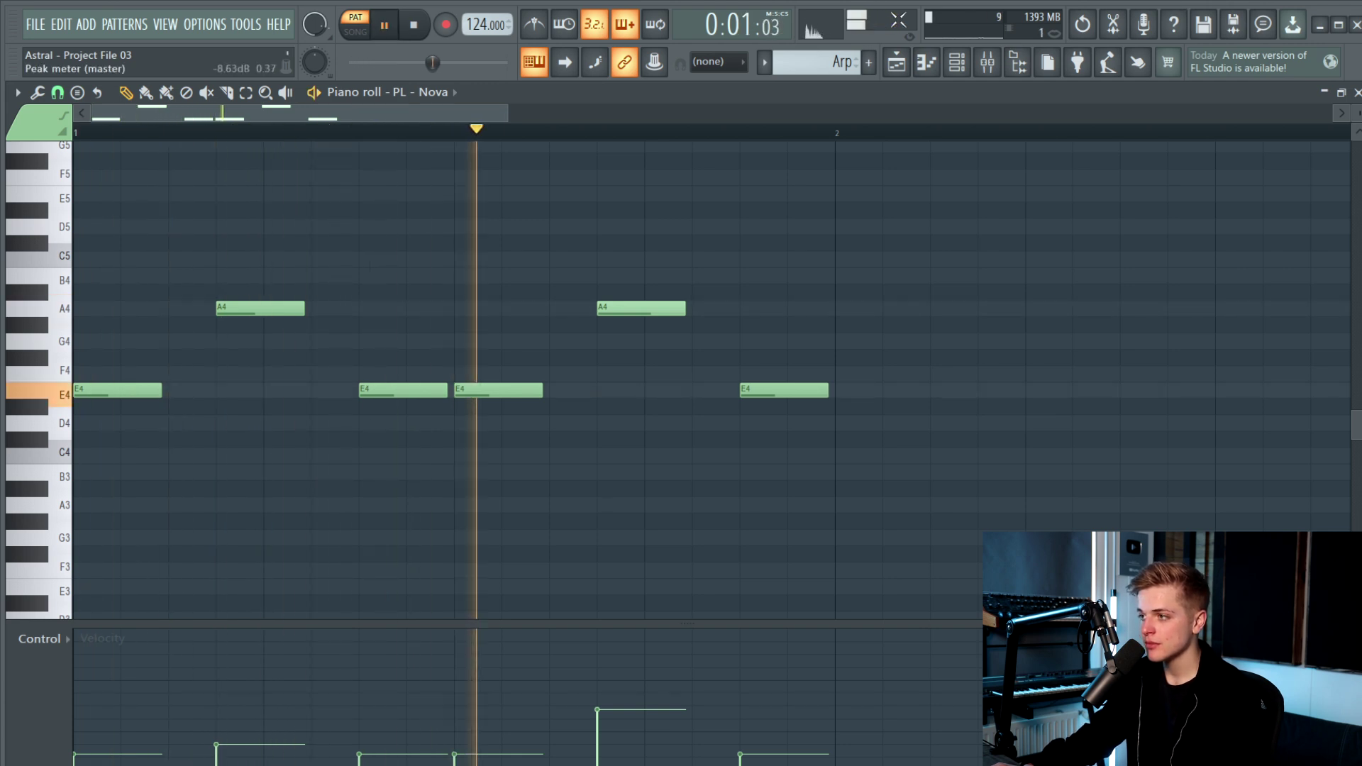
pyautogui.press('space')
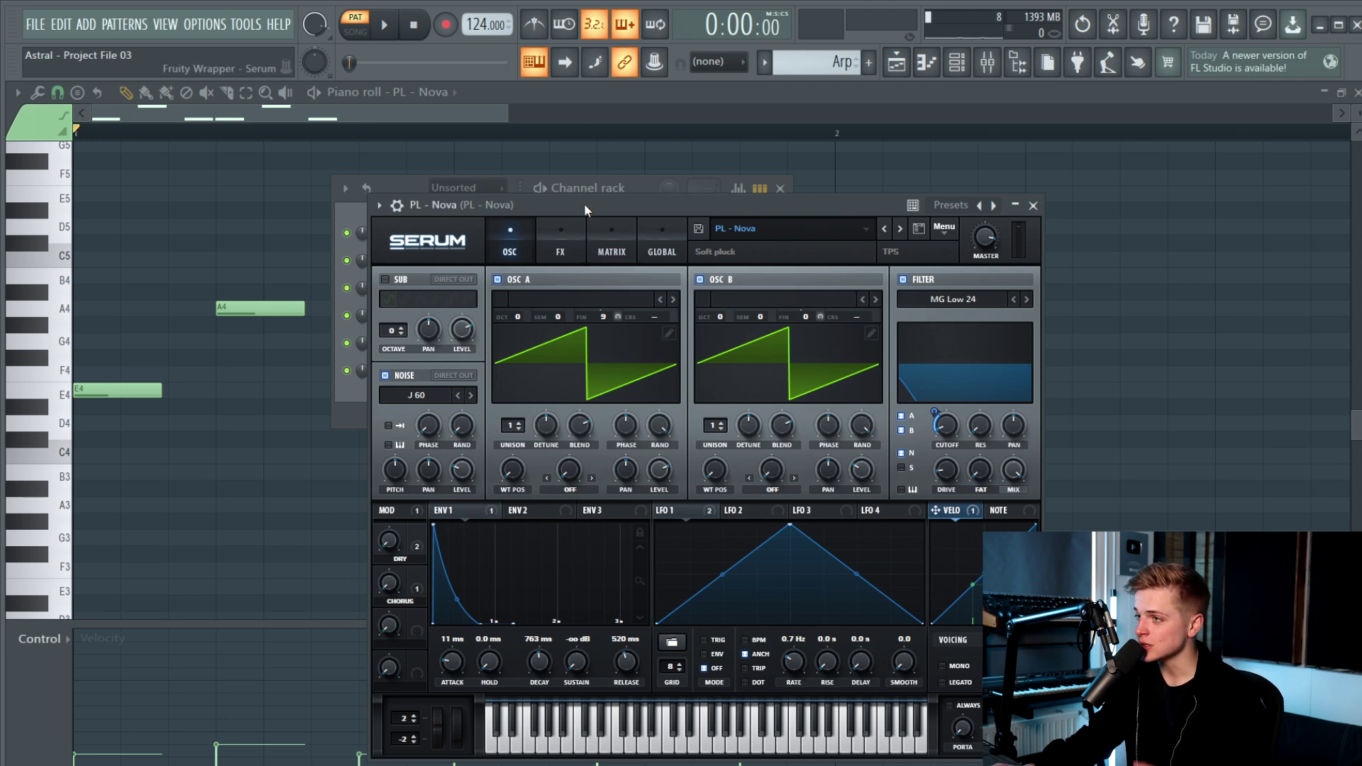
pyautogui.moveTo(585, 202); pyautogui.dragTo(510, 151)
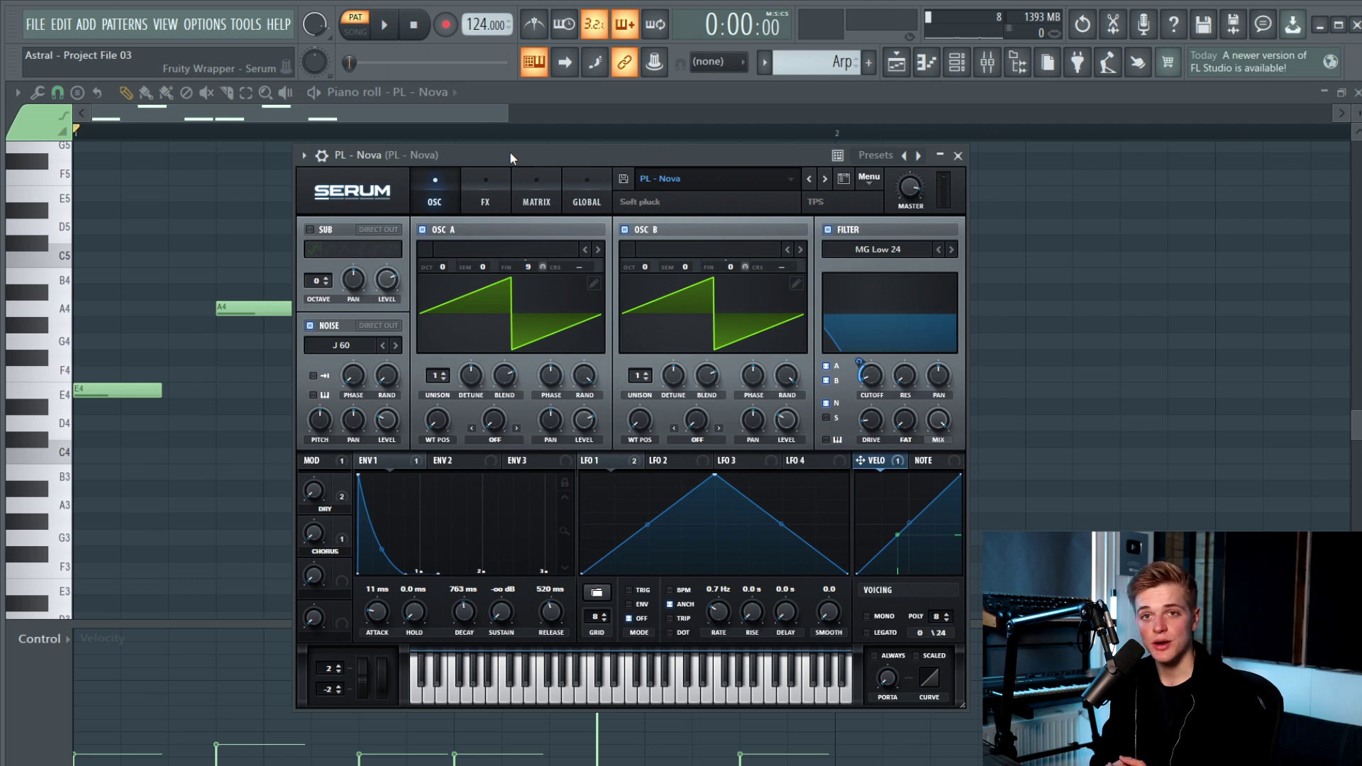
pyautogui.moveTo(510, 153); pyautogui.dragTo(509, 177)
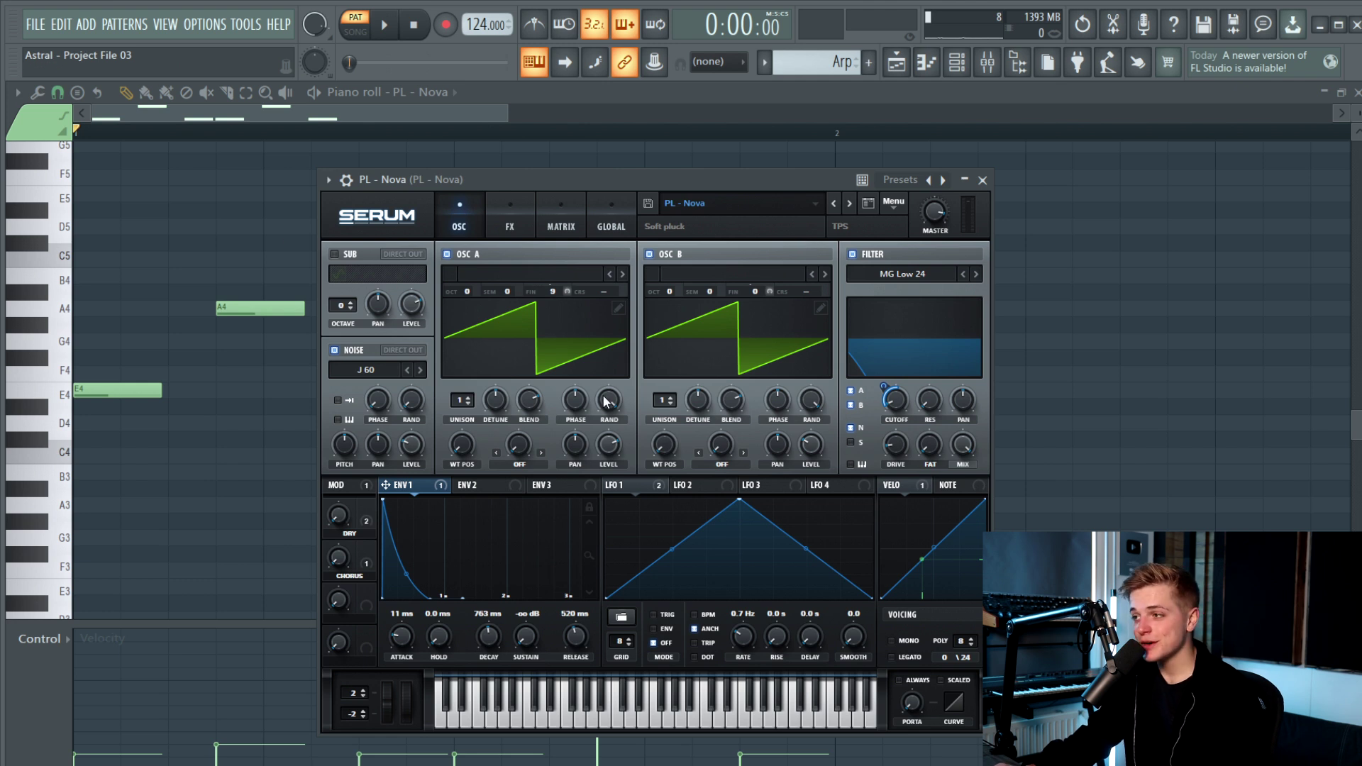
pyautogui.click(528, 213)
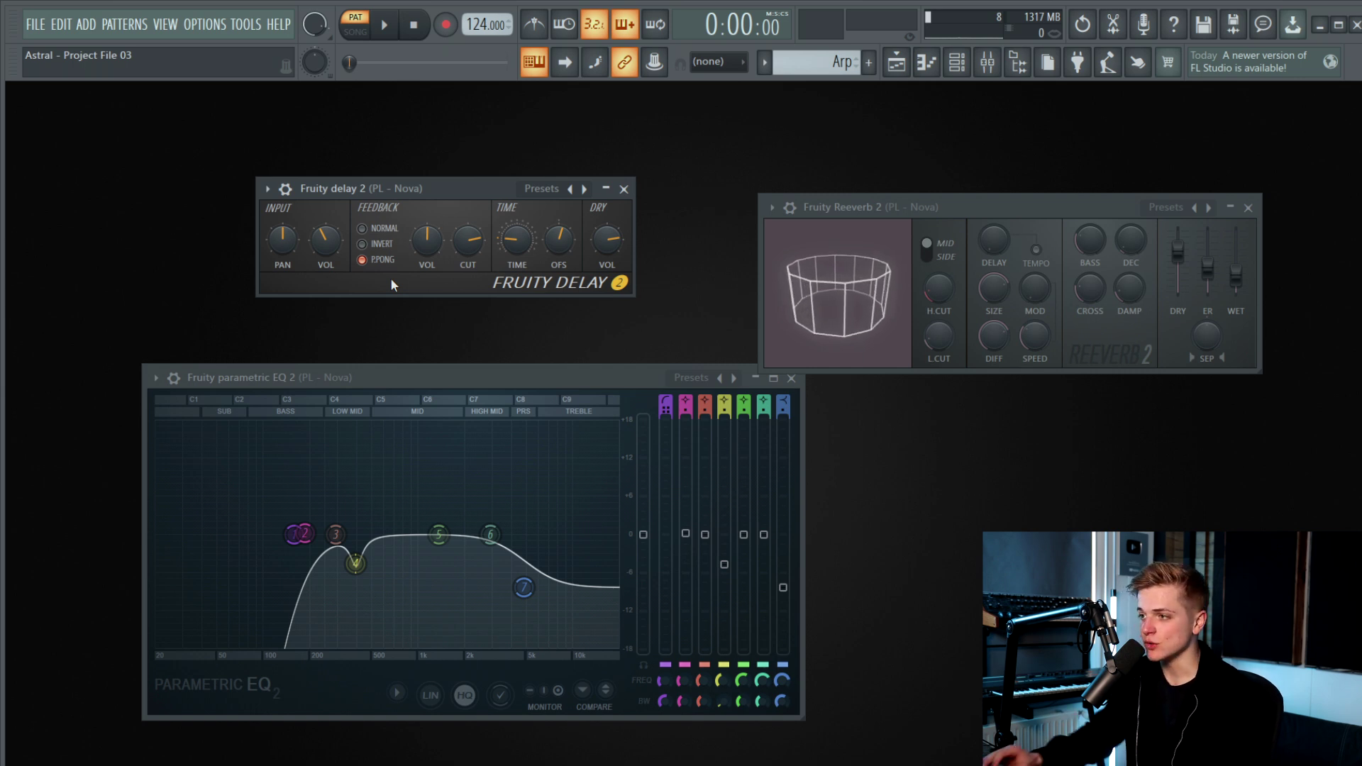
pyautogui.moveTo(194, 380); pyautogui.dragTo(168, 342)
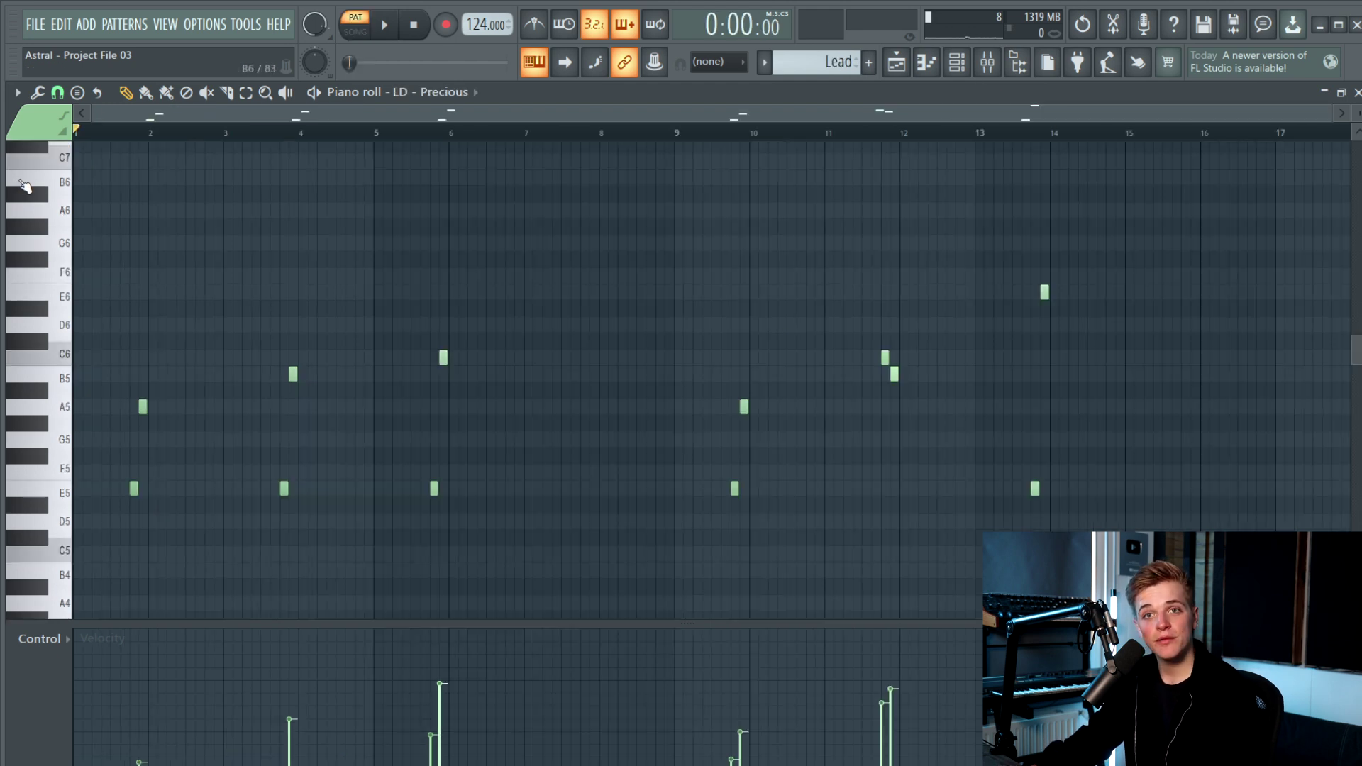
# Play the Lead pattern and highlight its repeated E5 notes and the higher melody notes above them
pyautogui.press('space')
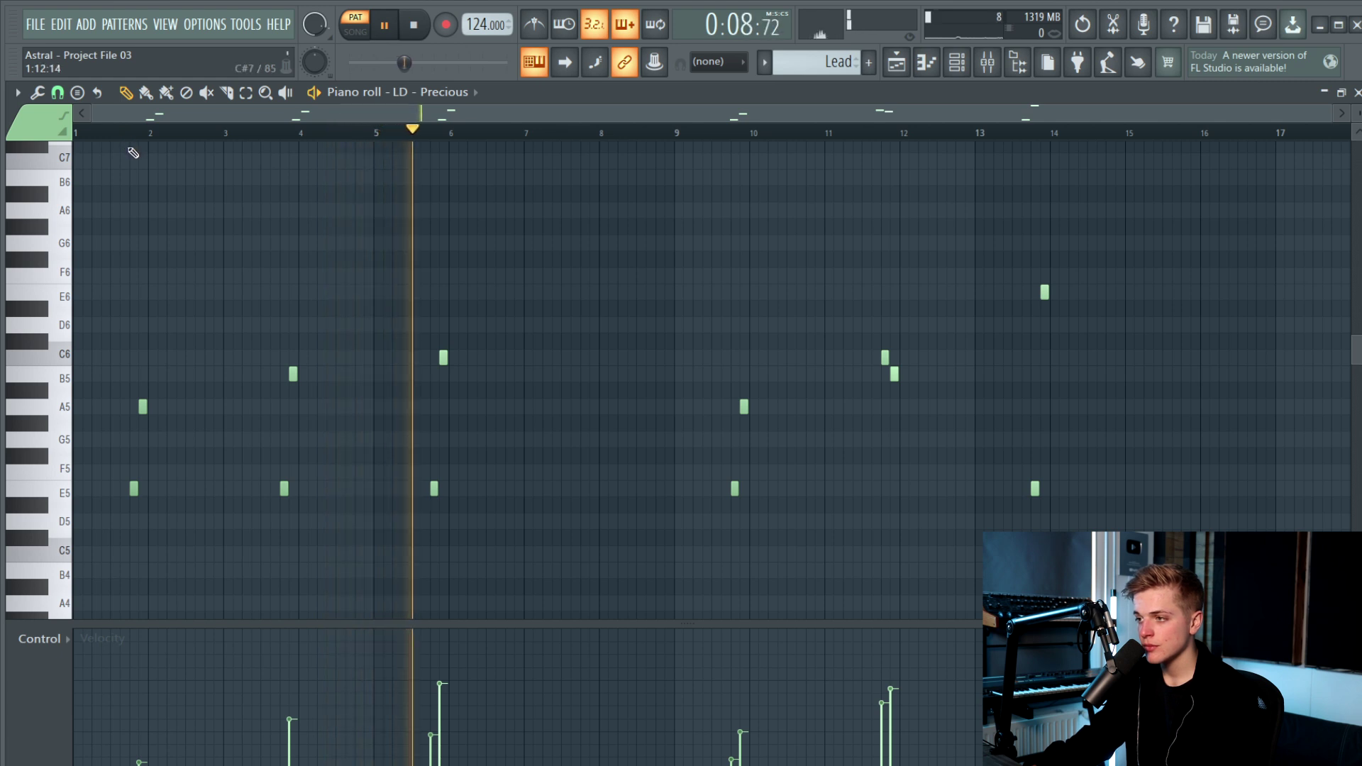
pyautogui.press('space')
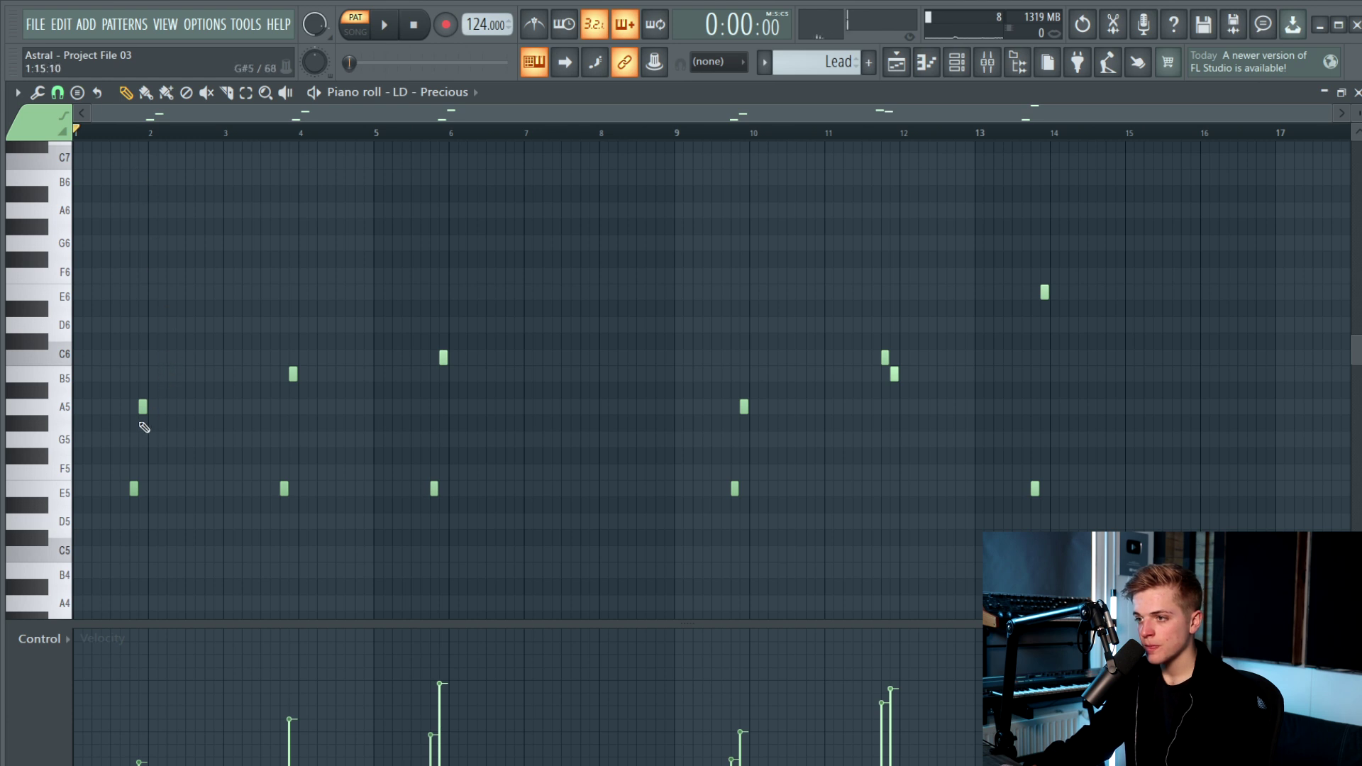
pyautogui.scroll(-1, 425, 508)
pyautogui.moveTo(1117, 510); pyautogui.dragTo(99, 431)
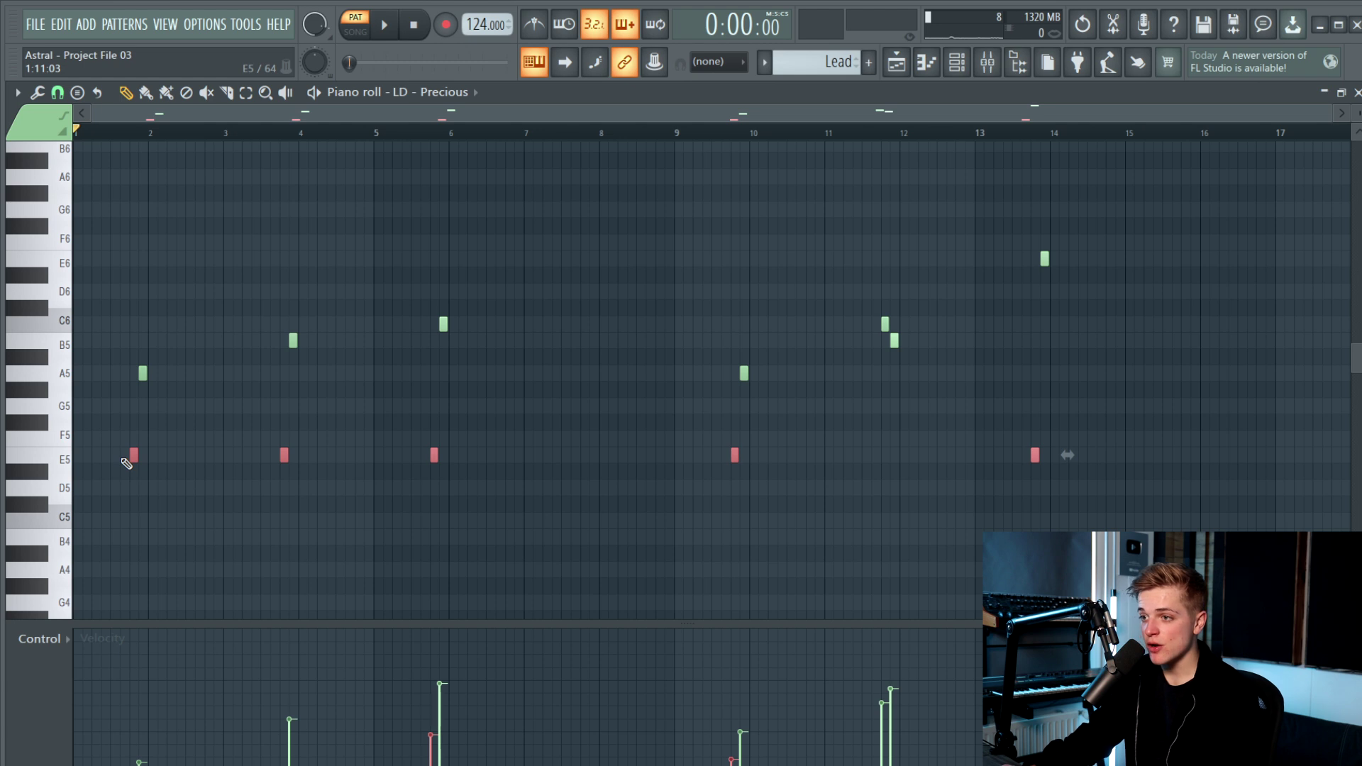
pyautogui.moveTo(122, 252); pyautogui.dragTo(1054, 394)
pyautogui.click(962, 438)
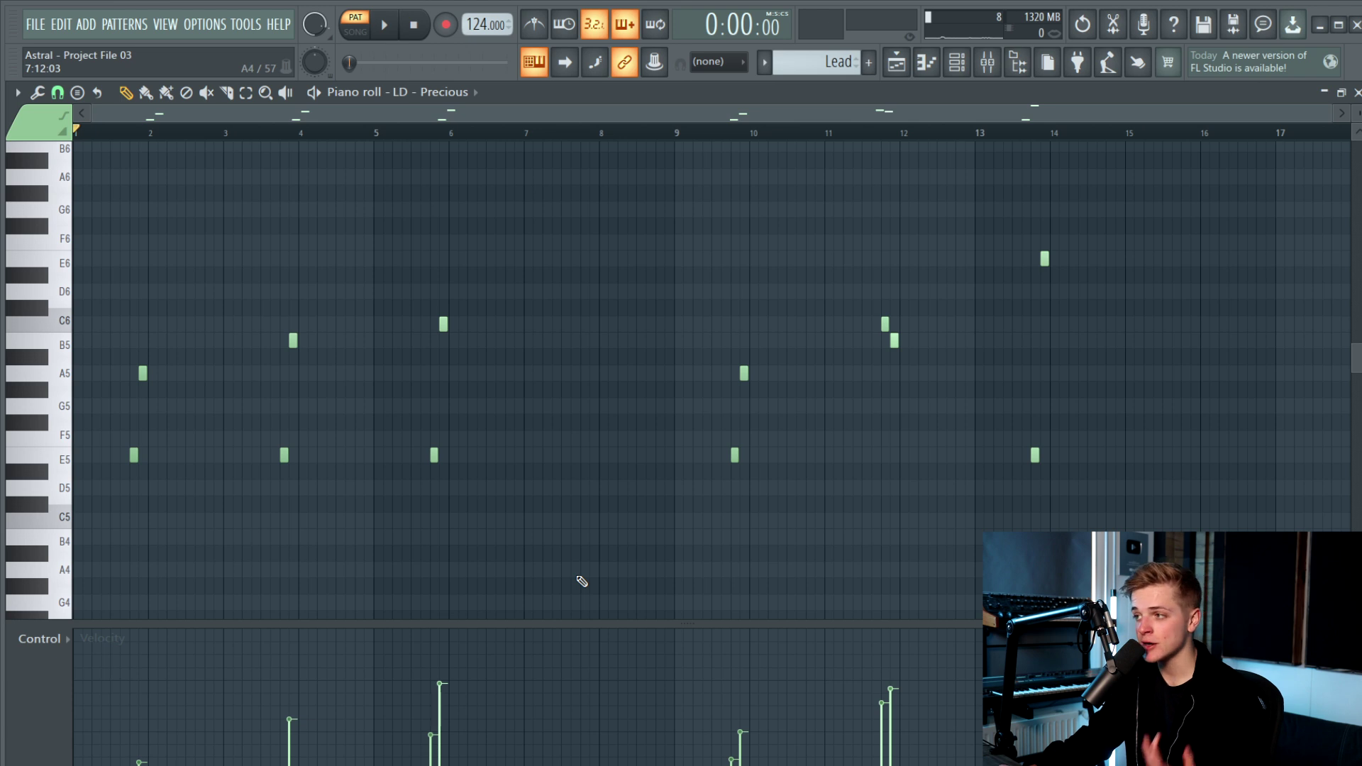
# Review the LD - Precious Serum patch with its delay, reverb and EQ, collapsing the reverb and closing the other two effects
pyautogui.click(963, 75)
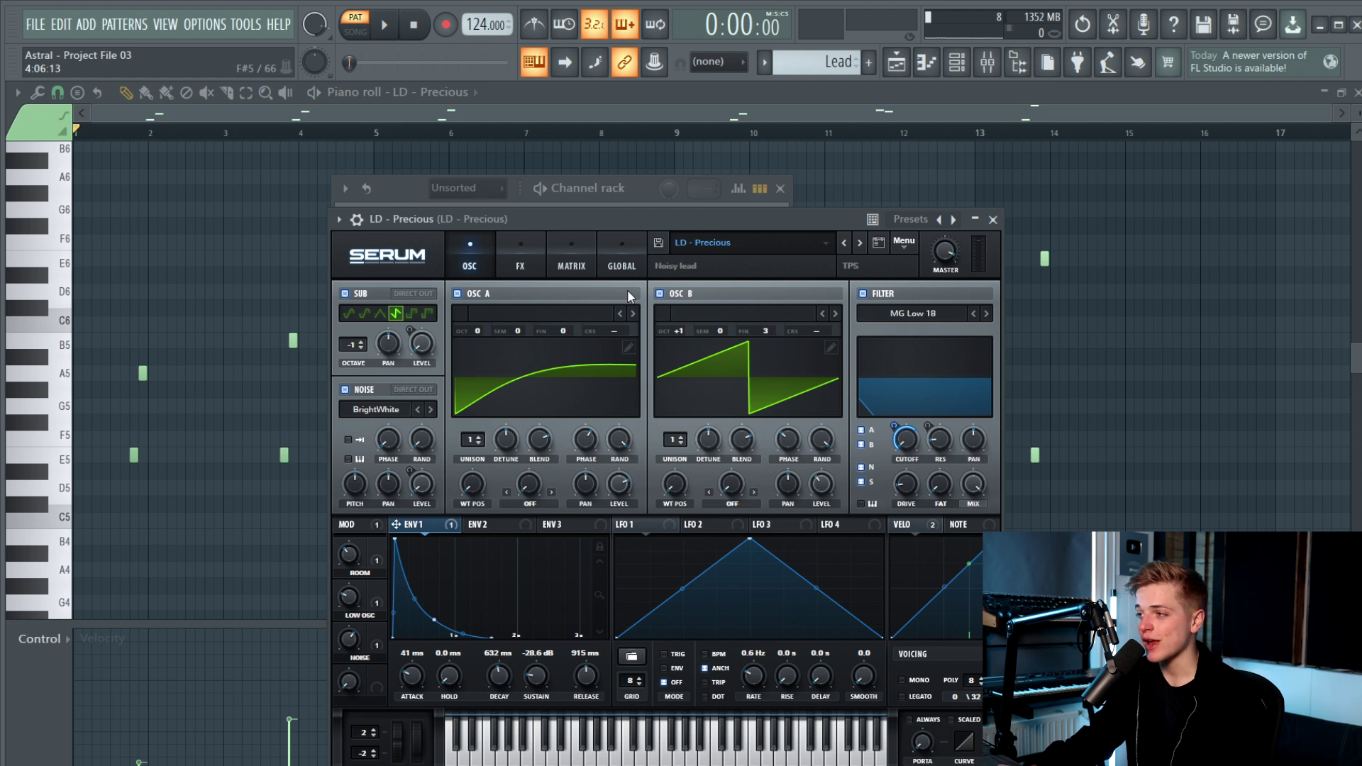
pyautogui.click(542, 256)
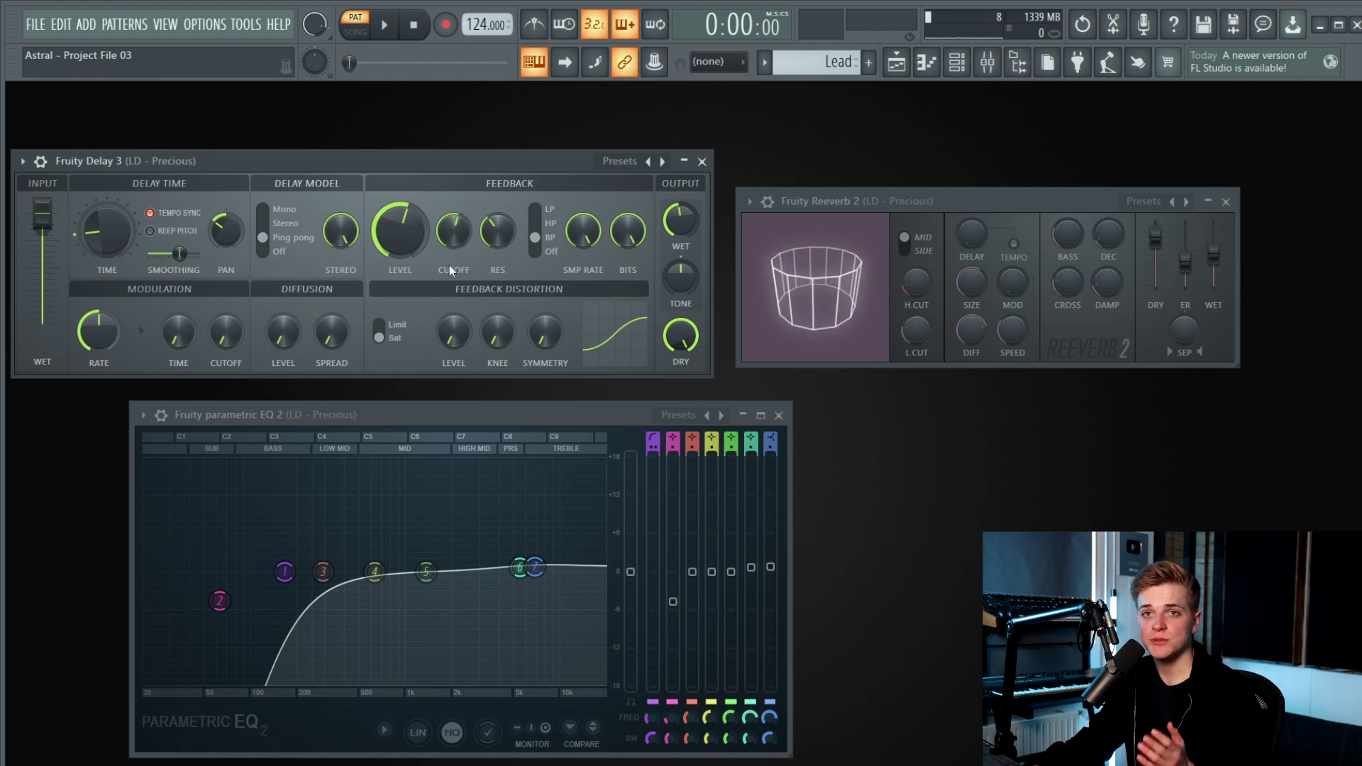
pyautogui.moveTo(850, 198); pyautogui.dragTo(842, 199)
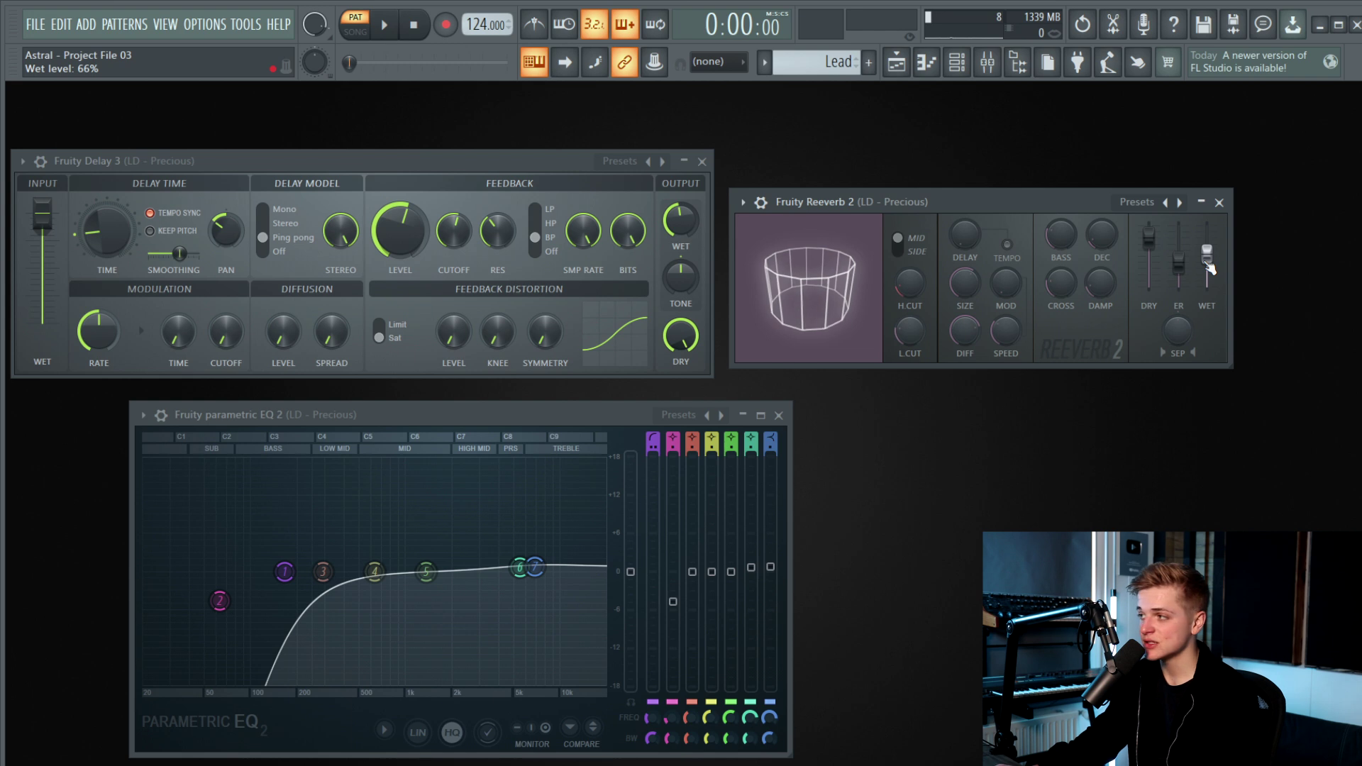
pyautogui.doubleClick(1039, 198)
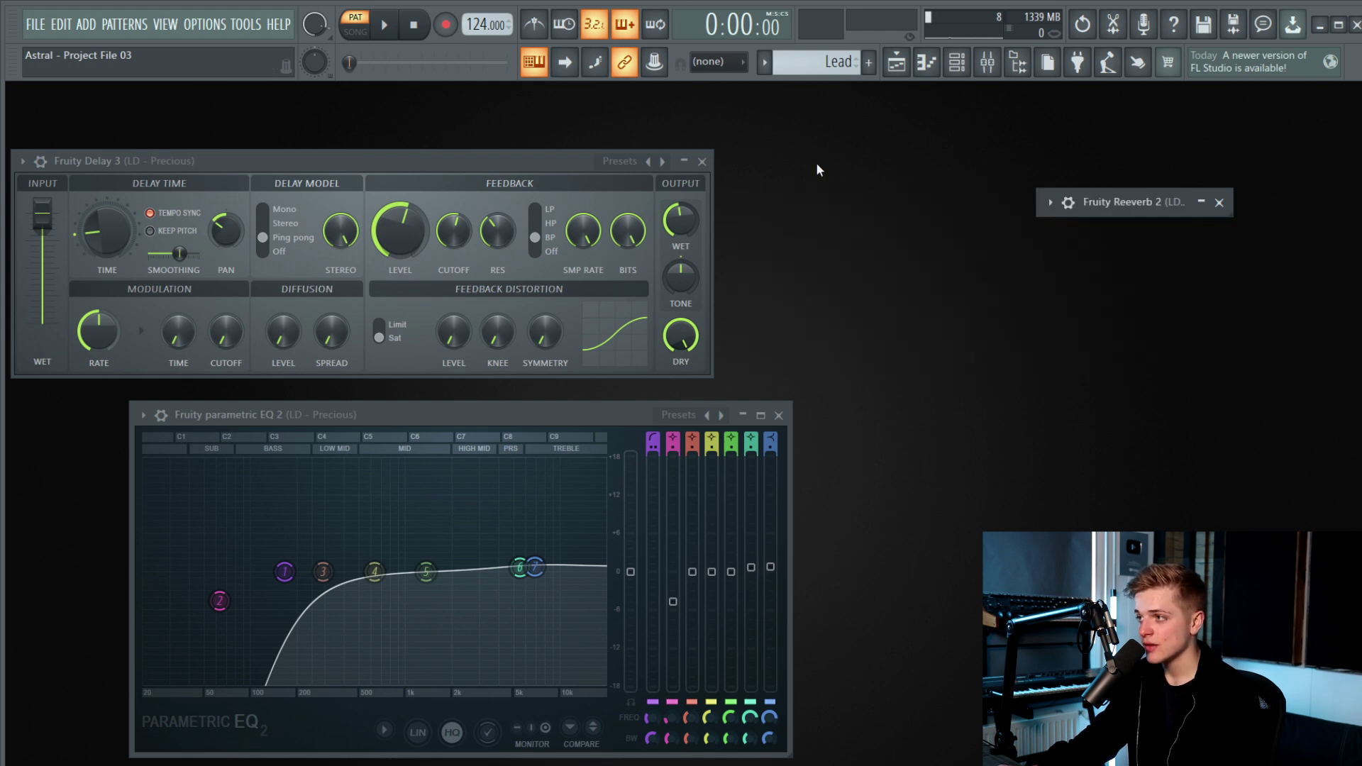
pyautogui.click(702, 161)
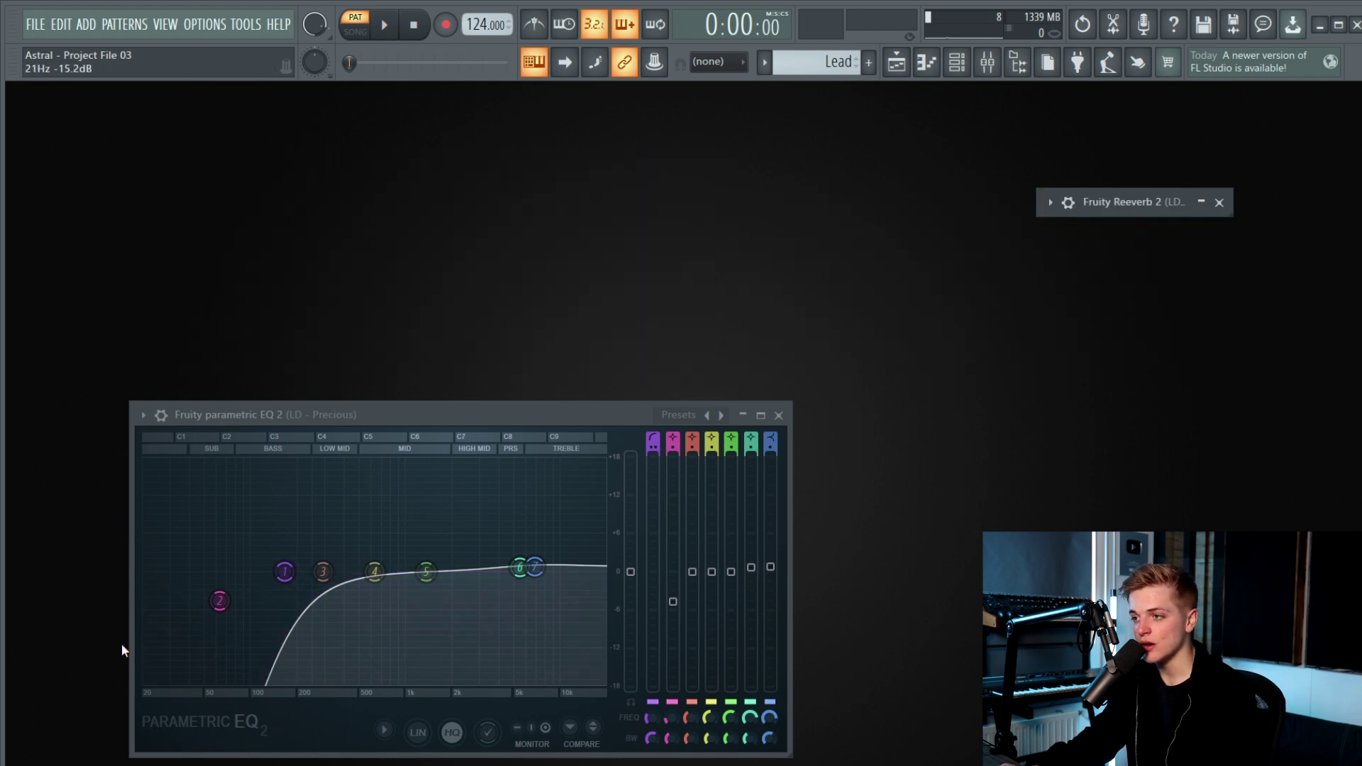
pyautogui.click(780, 417)
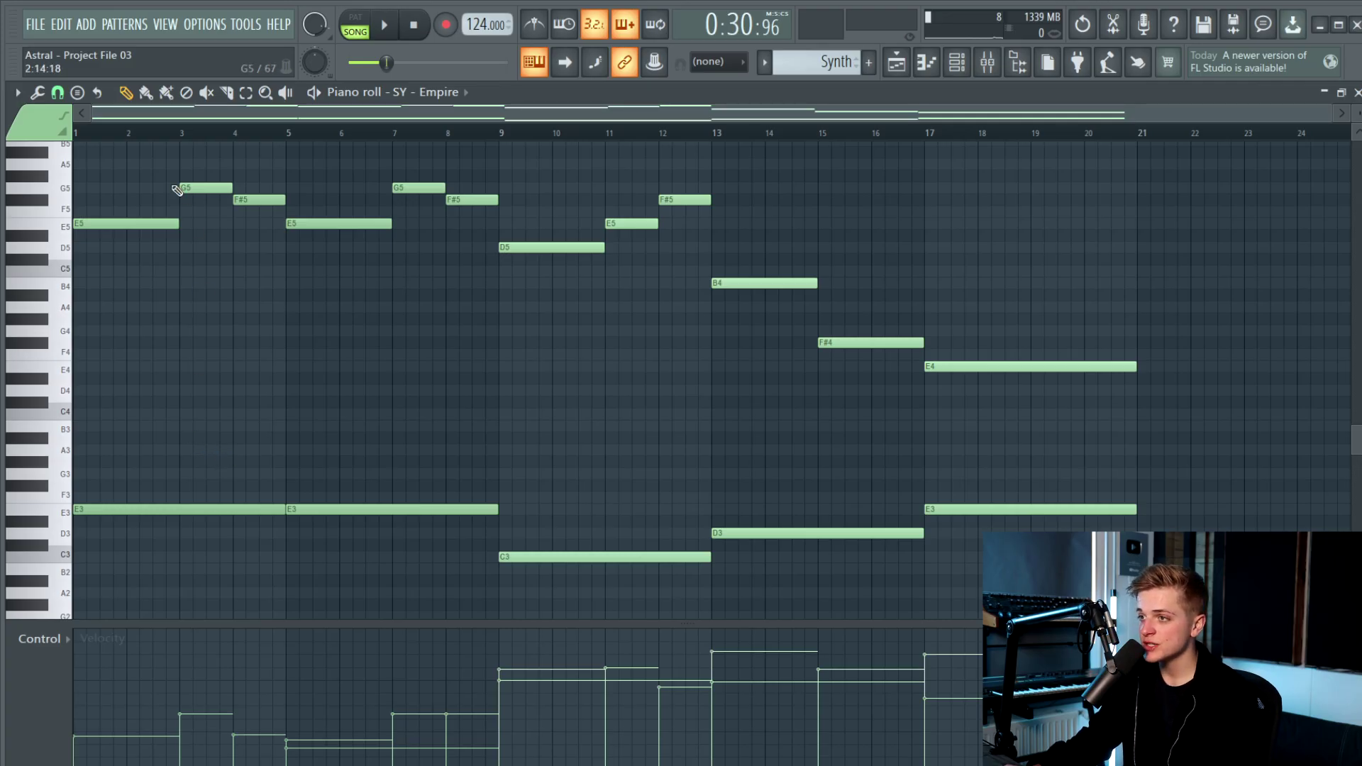
# Highlight the notes of the SY - Empire part in the piano roll and clear the selection
pyautogui.moveTo(130, 160); pyautogui.dragTo(1032, 619)
pyautogui.moveTo(1043, 441); pyautogui.dragTo(156, 136)
pyautogui.scroll(-6, 229, 260)
pyautogui.scroll(1, 277, 301)
pyautogui.keyDown('ctrl'); pyautogui.click(283, 298); pyautogui.keyUp('ctrl')
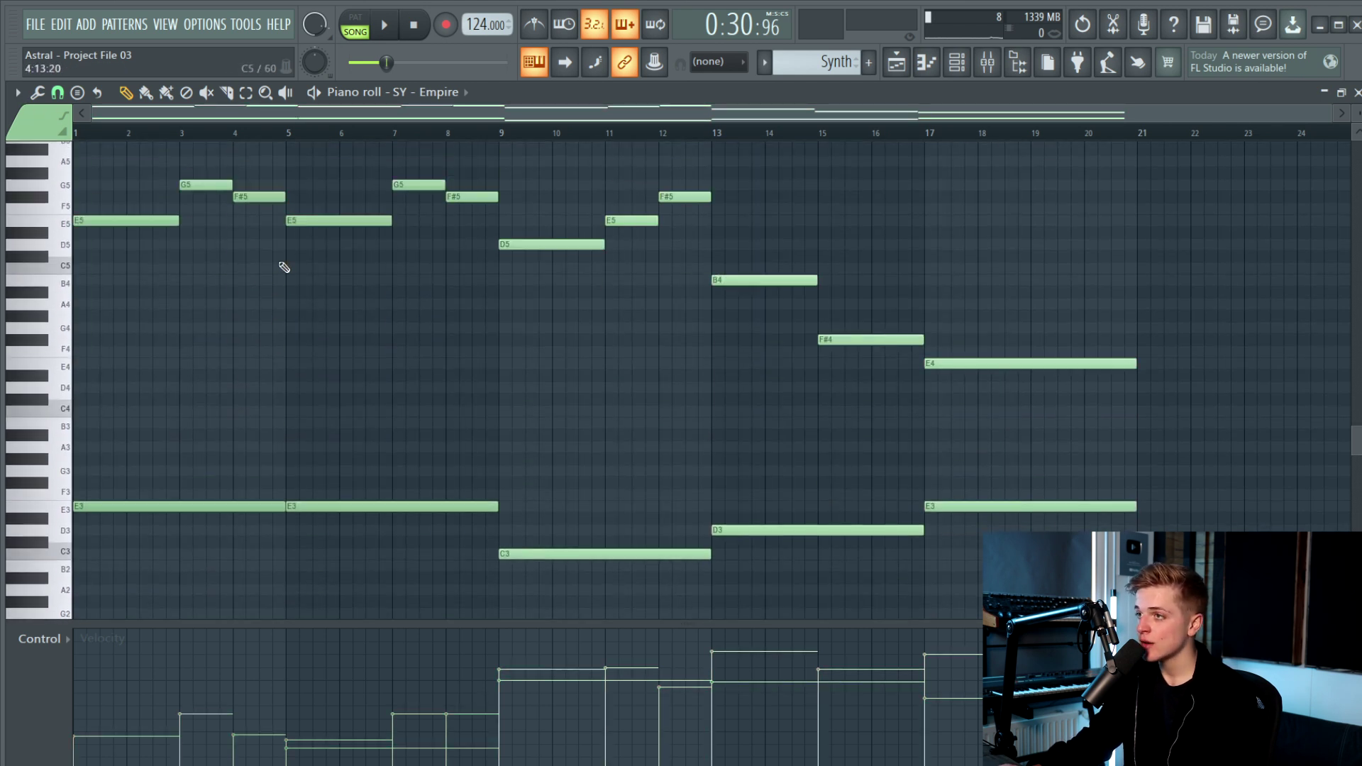
# Switch playback to pattern mode and play the Synth pattern from the start and from just before bar 9
pyautogui.click(356, 26)
pyautogui.scroll(1, 344, 258)
pyautogui.press('space')
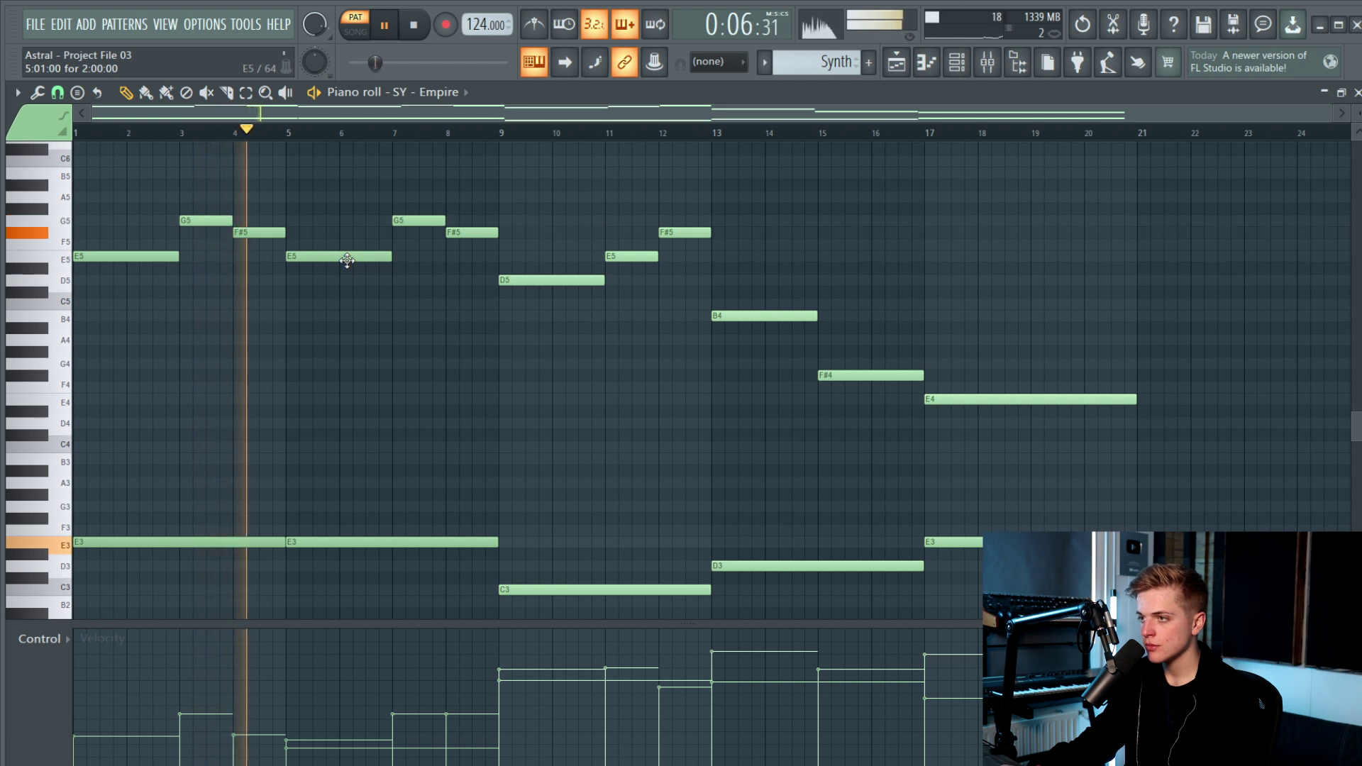
pyautogui.click(492, 131)
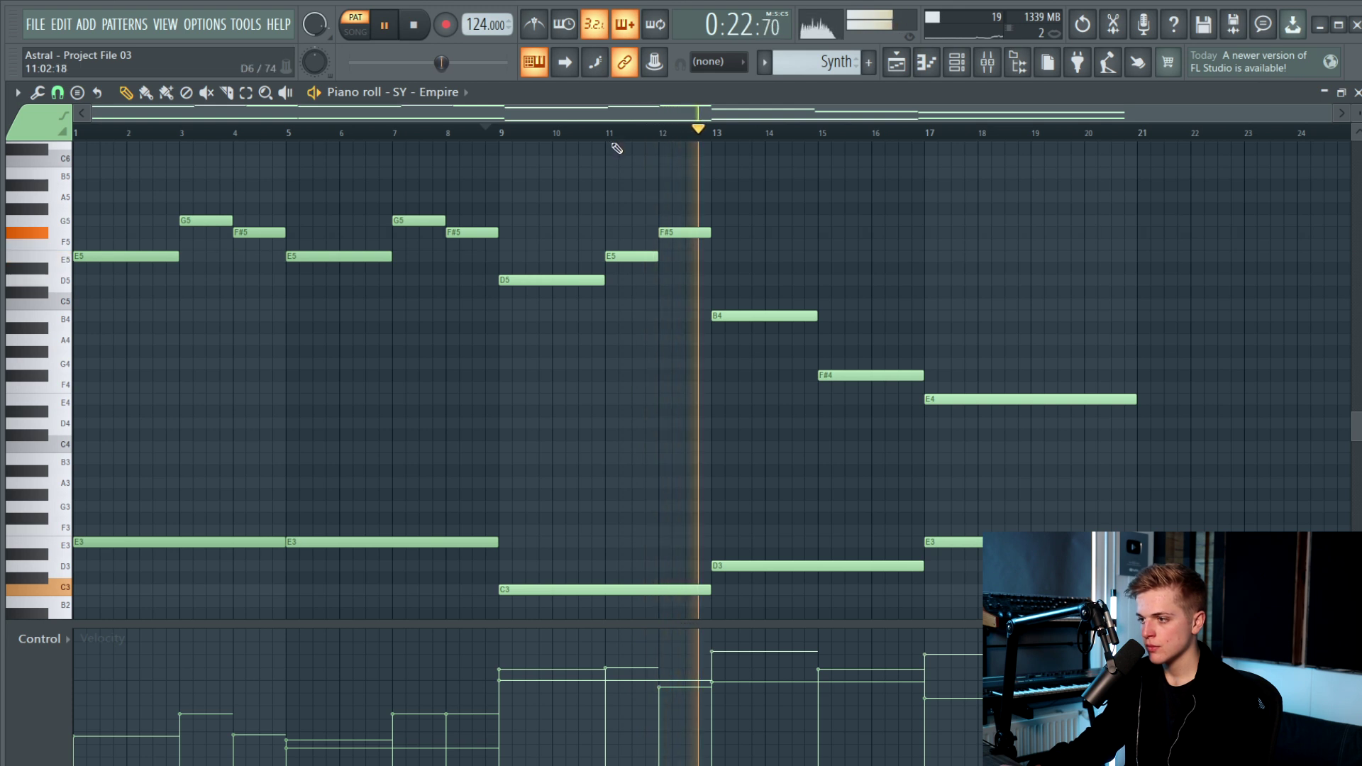
pyautogui.press('space')
# Select the Synth pattern's low E3, C3 and D3 root notes to highlight the bass line
pyautogui.keyDown('ctrl'); pyautogui.moveTo(1058, 574); pyautogui.dragTo(191, 348); pyautogui.keyUp('ctrl')
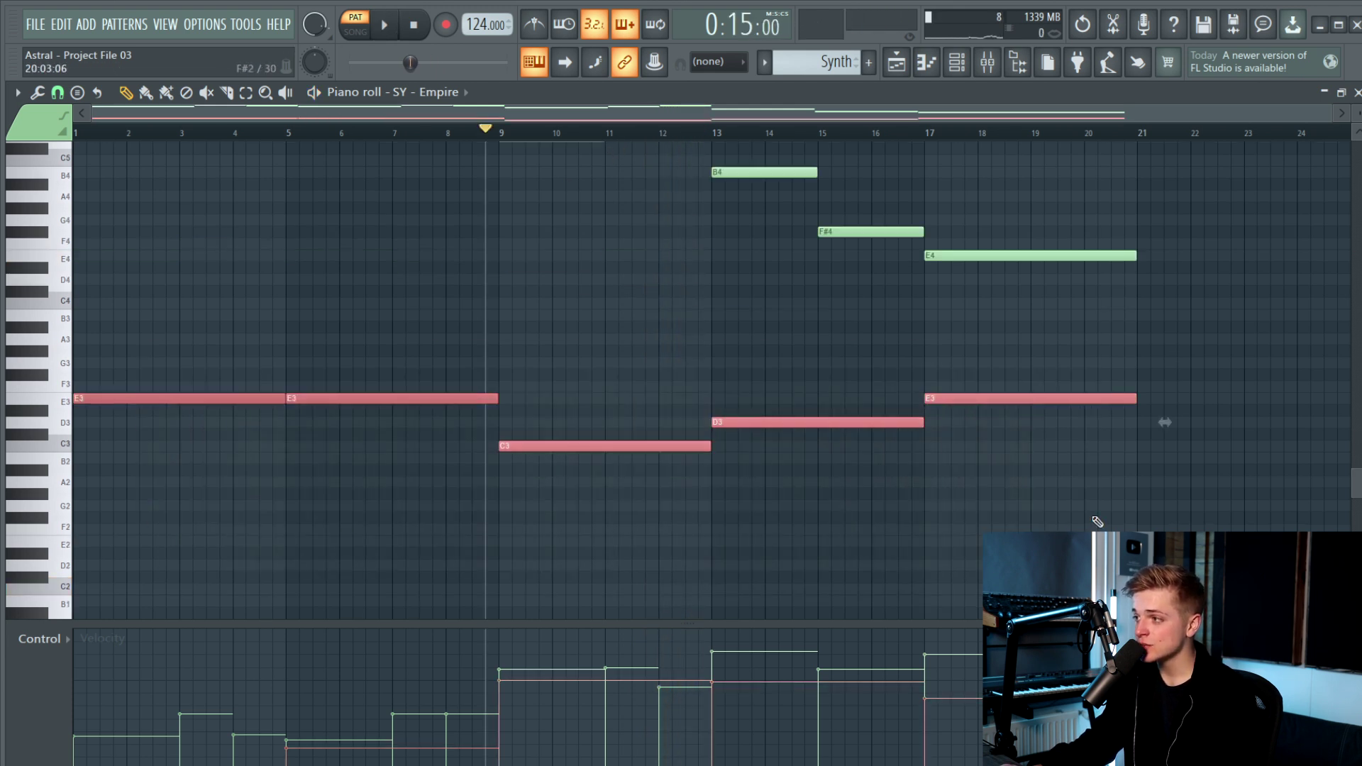
pyautogui.keyDown('ctrl'); pyautogui.moveTo(142, 334); pyautogui.dragTo(137, 440); pyautogui.keyUp('ctrl')
pyautogui.keyDown('ctrl'); pyautogui.click(143, 354); pyautogui.keyUp('ctrl')
pyautogui.keyDown('ctrl'); pyautogui.click(186, 453); pyautogui.keyUp('ctrl')
pyautogui.keyDown('ctrl'); pyautogui.moveTo(83, 323); pyautogui.dragTo(1013, 513); pyautogui.keyUp('ctrl')
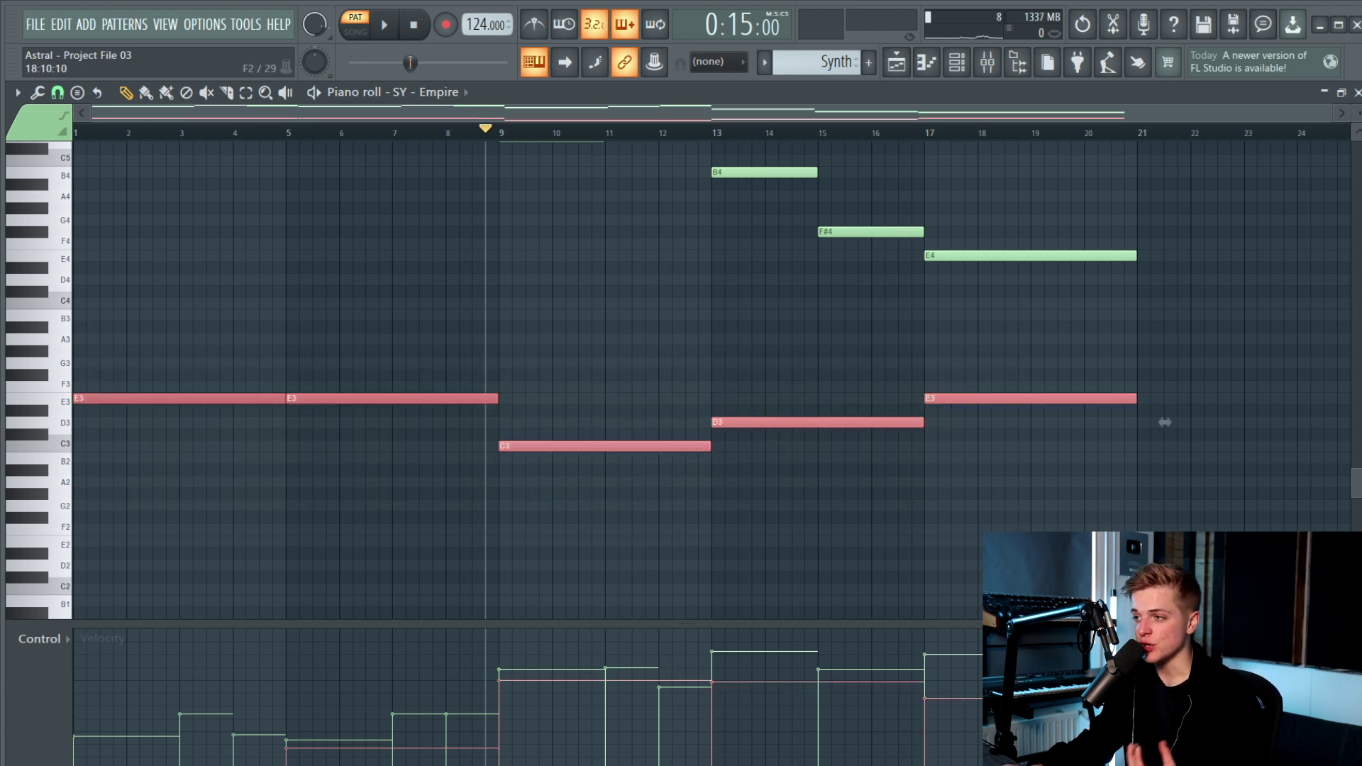
# Inspect the LFO 1 modulation in the SY - Empire Serum patch
pyautogui.scroll(3, 922, 530)
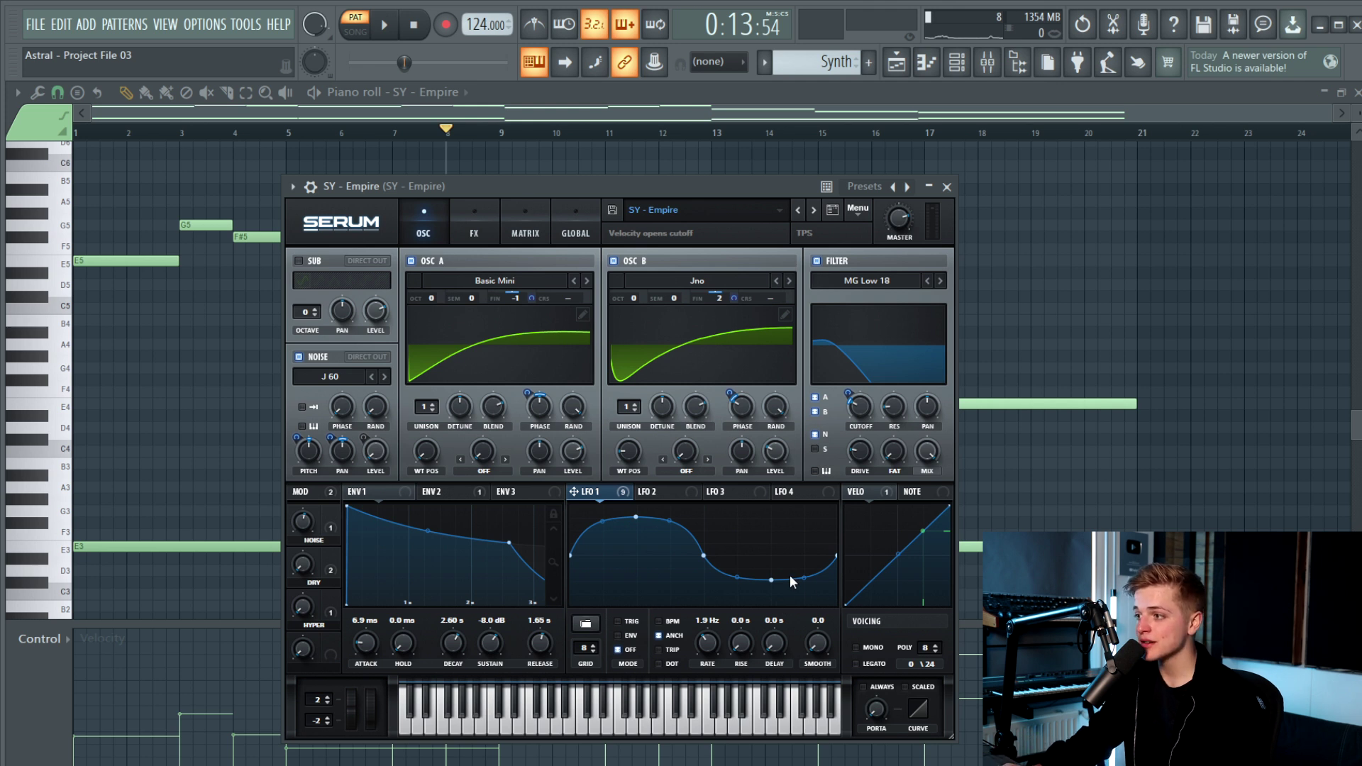
pyautogui.rightClick(609, 494)
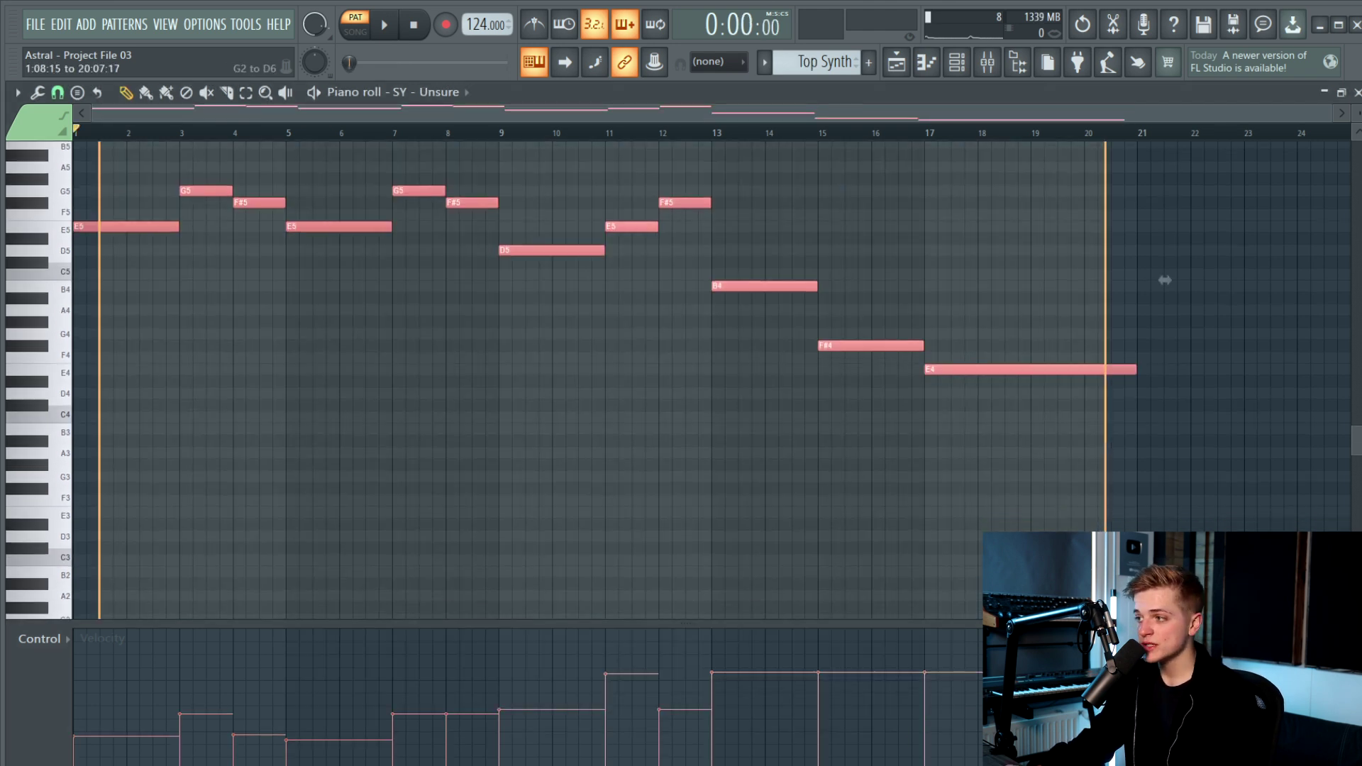
# Highlight all melody notes of the Top Synth pattern, clear the selection and play the pattern from the start
pyautogui.moveTo(1105, 619); pyautogui.dragTo(1104, 617)
pyautogui.scroll(2, 996, 553)
pyautogui.keyDown('ctrl'); pyautogui.click(996, 553); pyautogui.keyUp('ctrl')
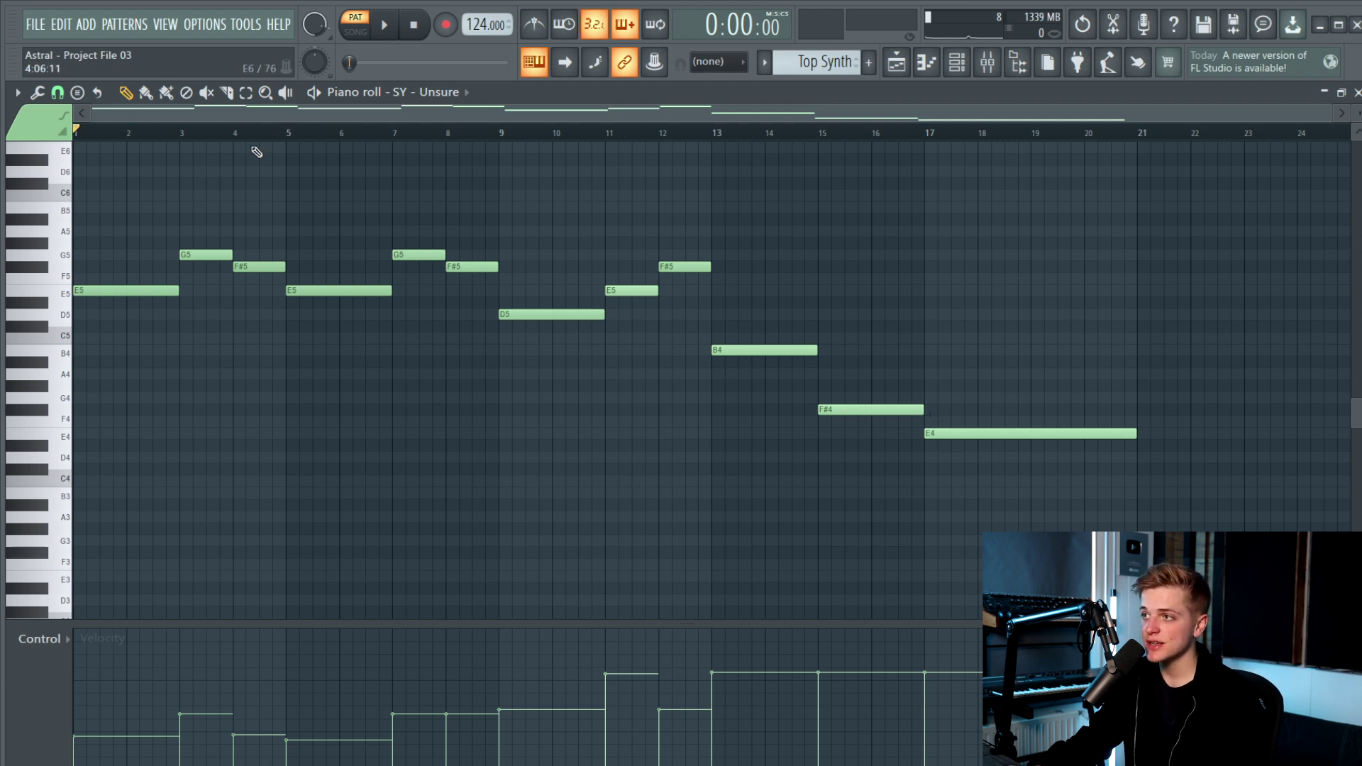
pyautogui.press('space')
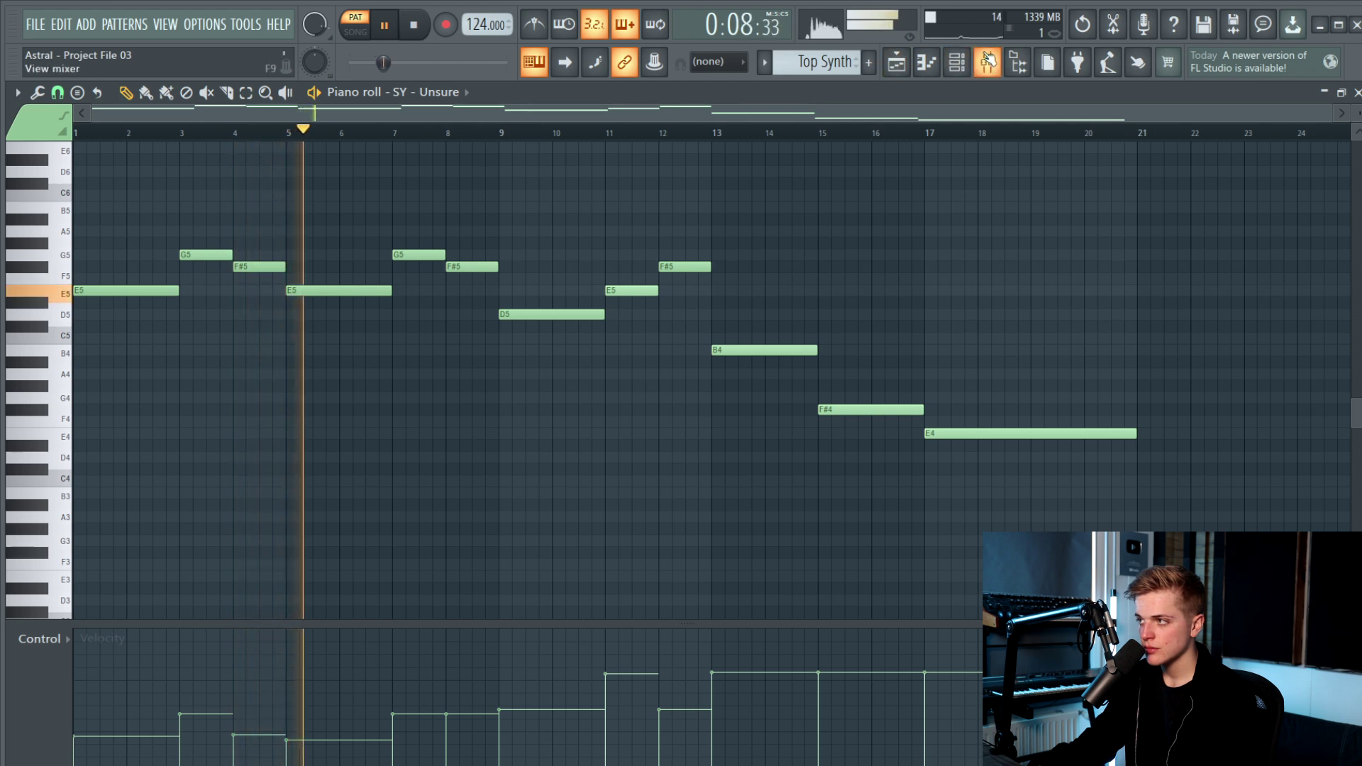
# Stop the Top Synth playback and inspect LFO 1 and LFO 2 in the SY - Unsure Serum patch
pyautogui.press('space')
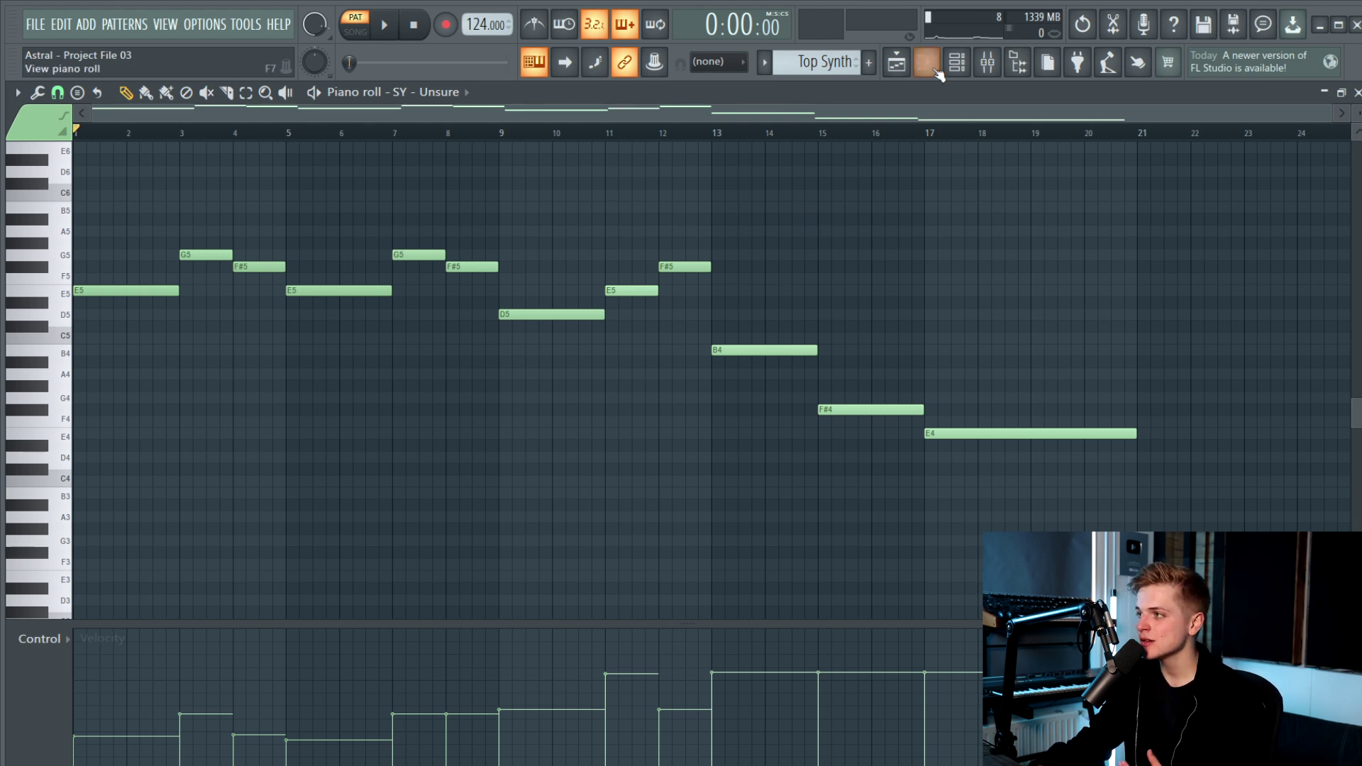
pyautogui.click(547, 193)
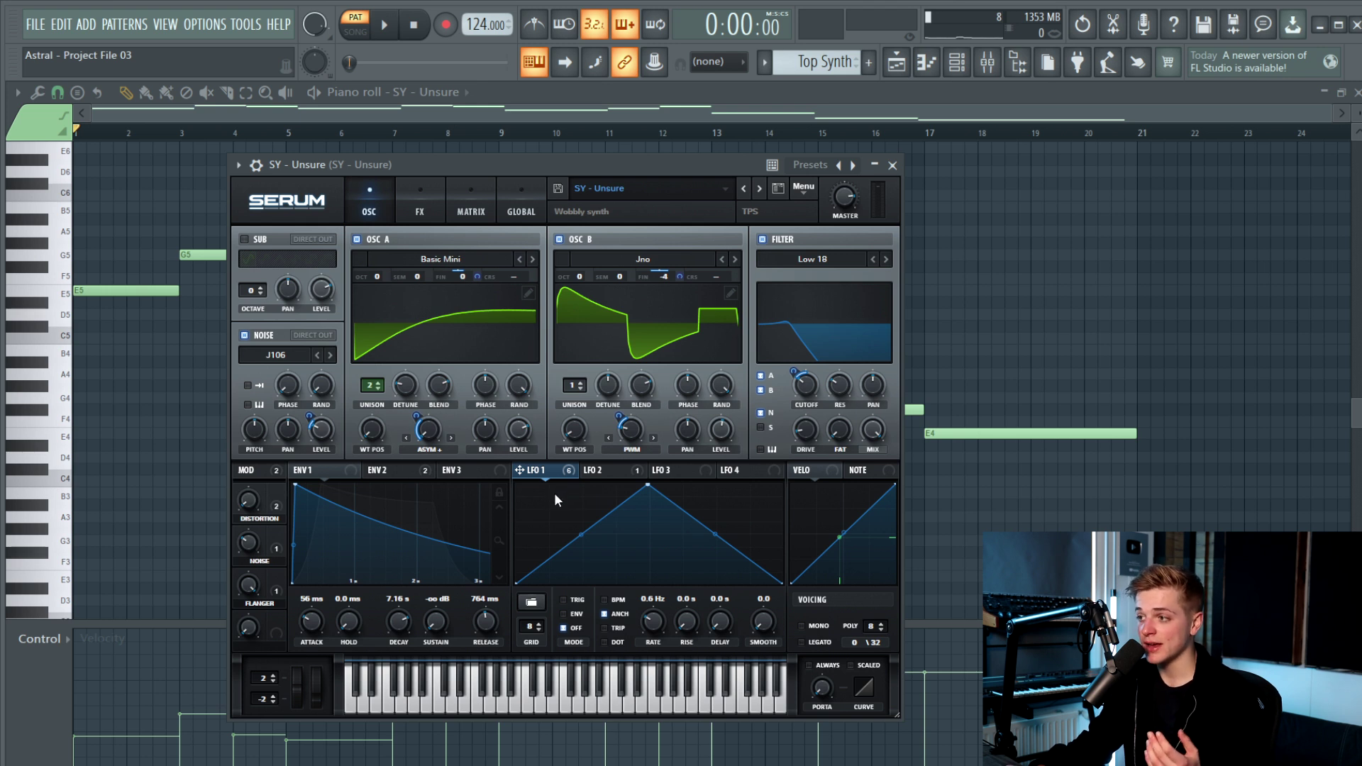
pyautogui.click(586, 474)
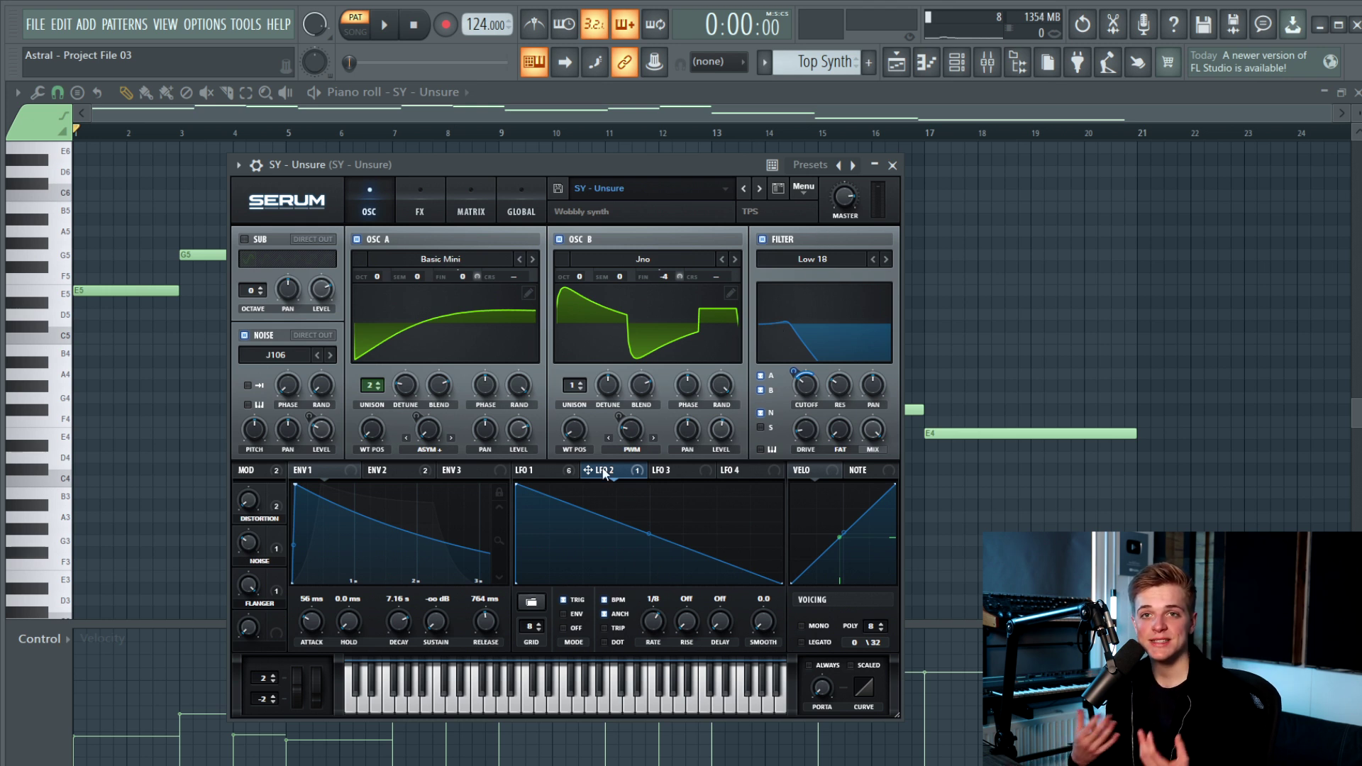
# Review the effects rack of the SY - Unsure patch, then return to its oscillators and LFO modulation
pyautogui.click(420, 202)
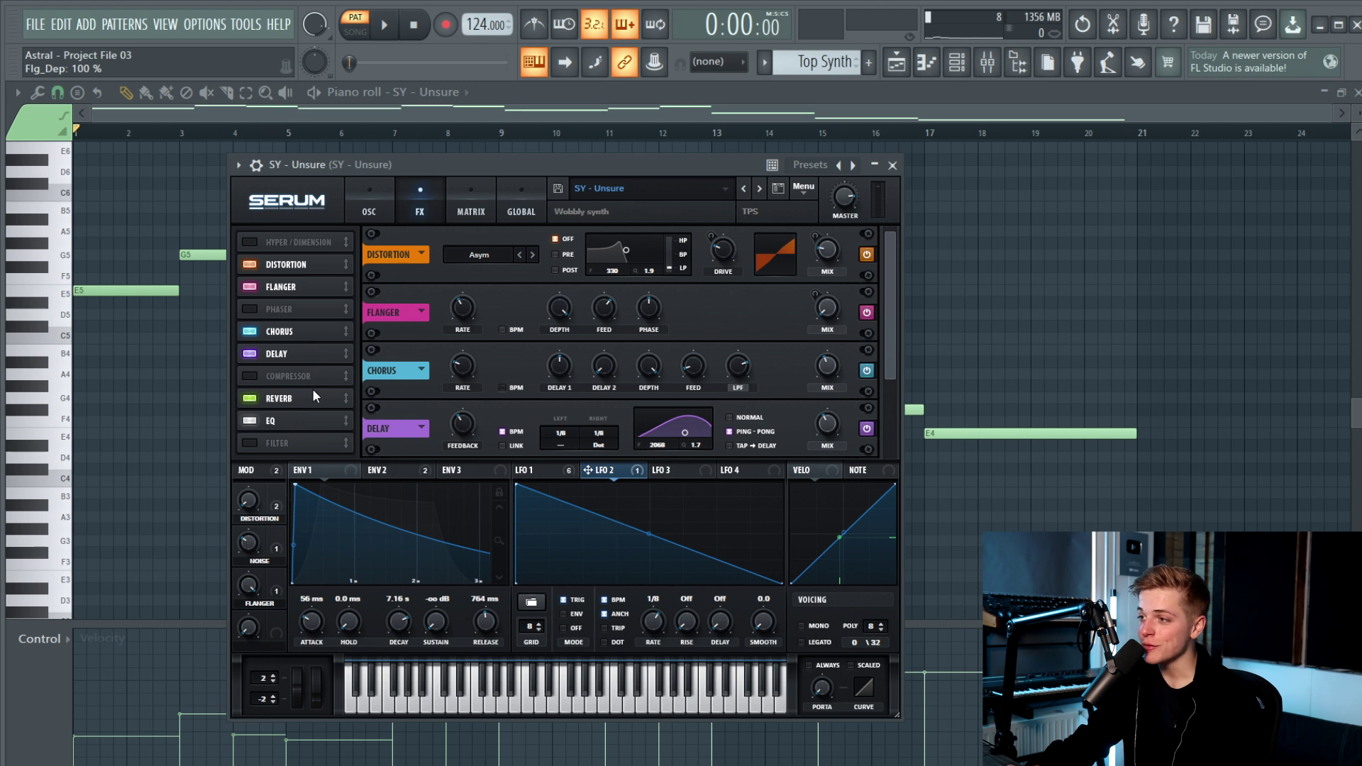
pyautogui.moveTo(894, 360)
pyautogui.mouseDown()
pyautogui.moveTo(879, 440)
pyautogui.moveTo(874, 360)
pyautogui.mouseUp()
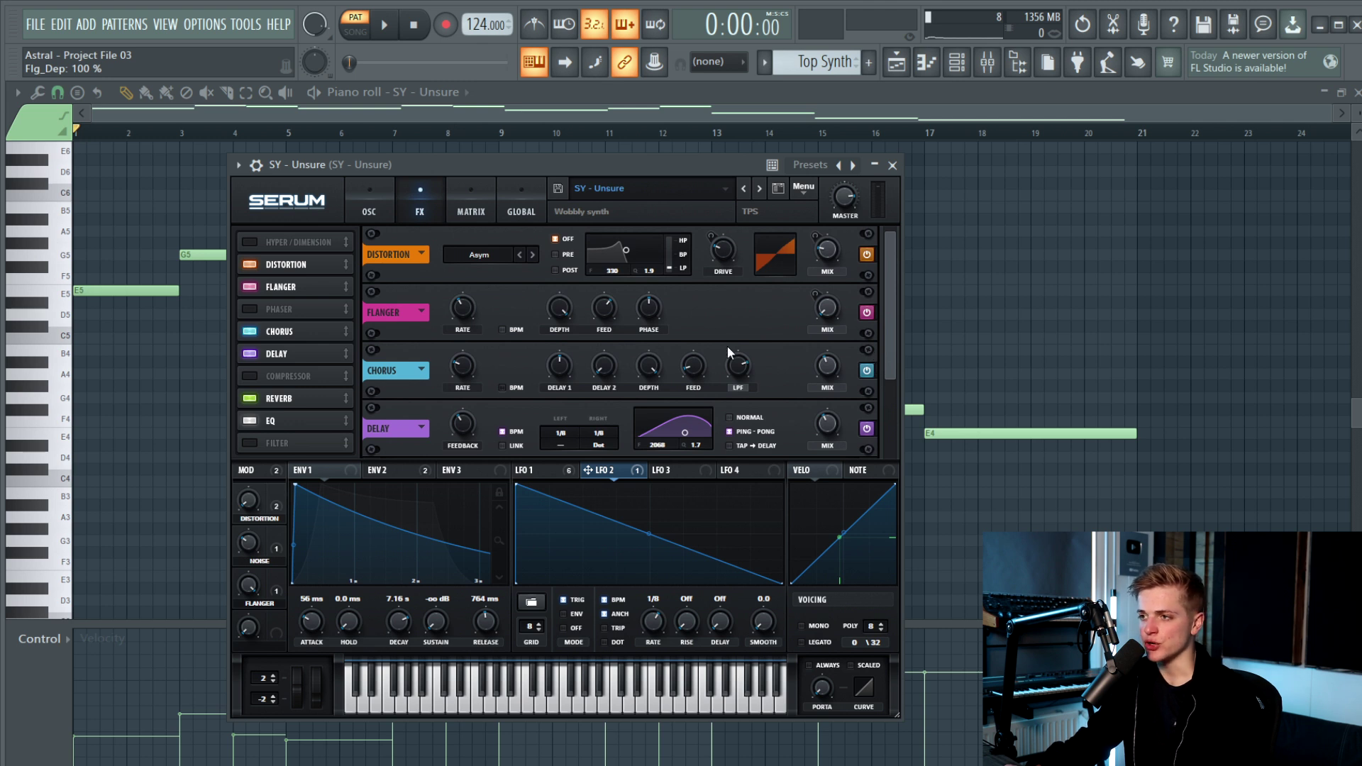
pyautogui.moveTo(383, 170); pyautogui.dragTo(425, 198)
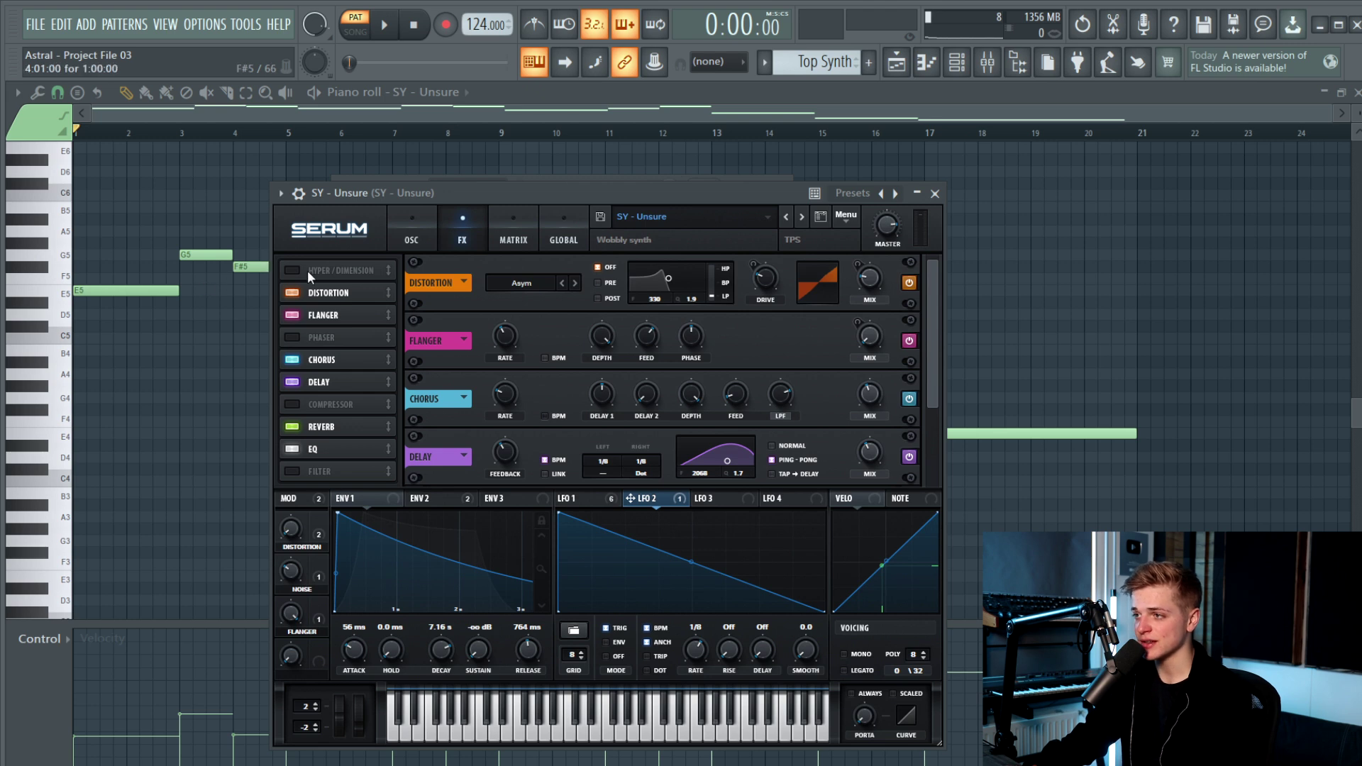
pyautogui.click(411, 233)
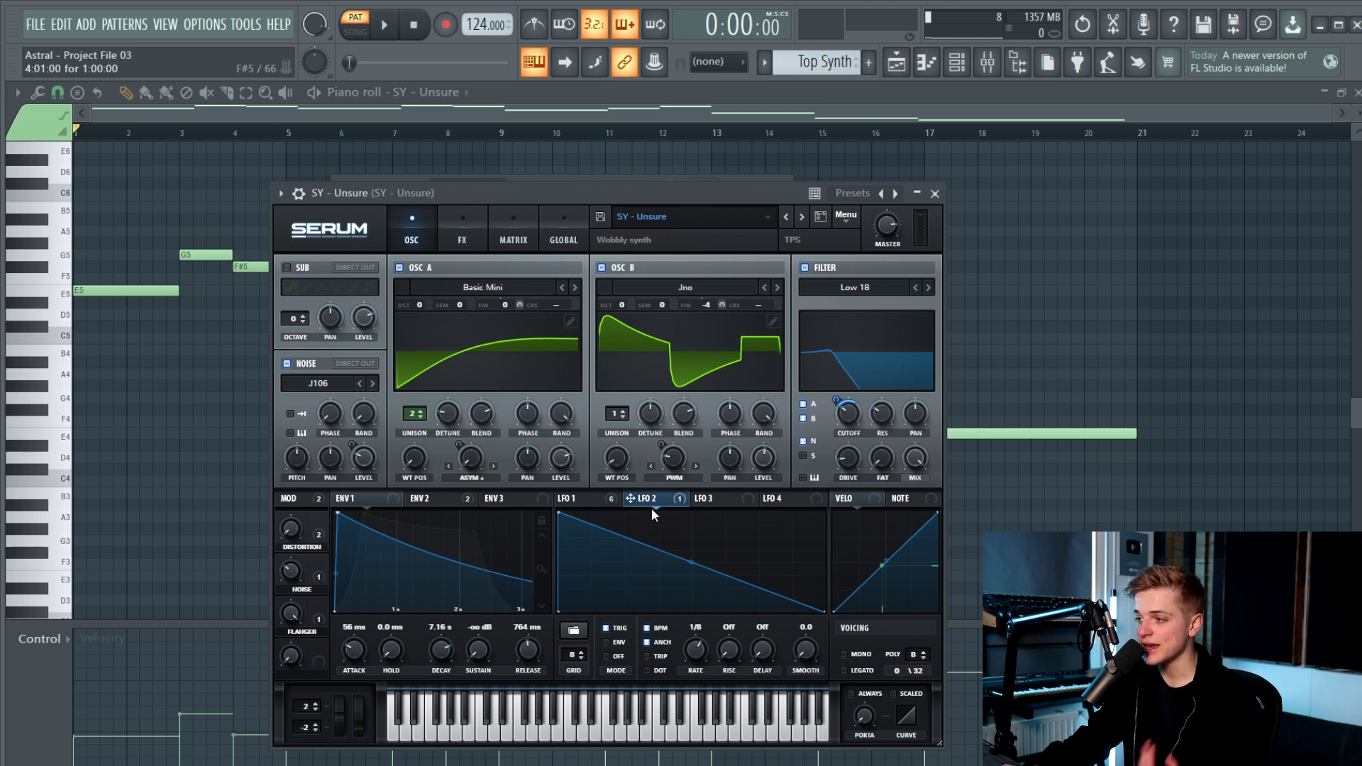
pyautogui.click(615, 501)
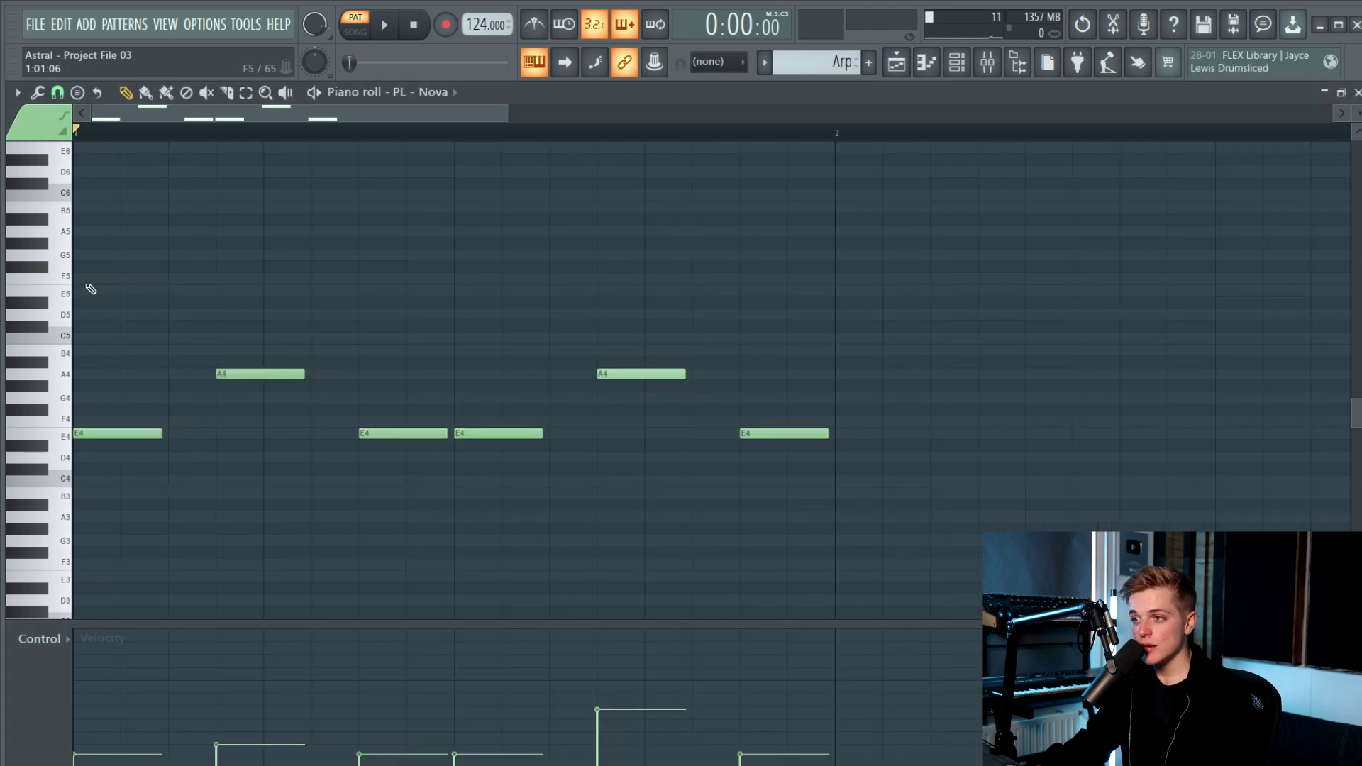
# Highlight all notes of the Arp pattern and clear the selection
pyautogui.moveTo(100, 285); pyautogui.dragTo(902, 598)
pyautogui.click(913, 558)
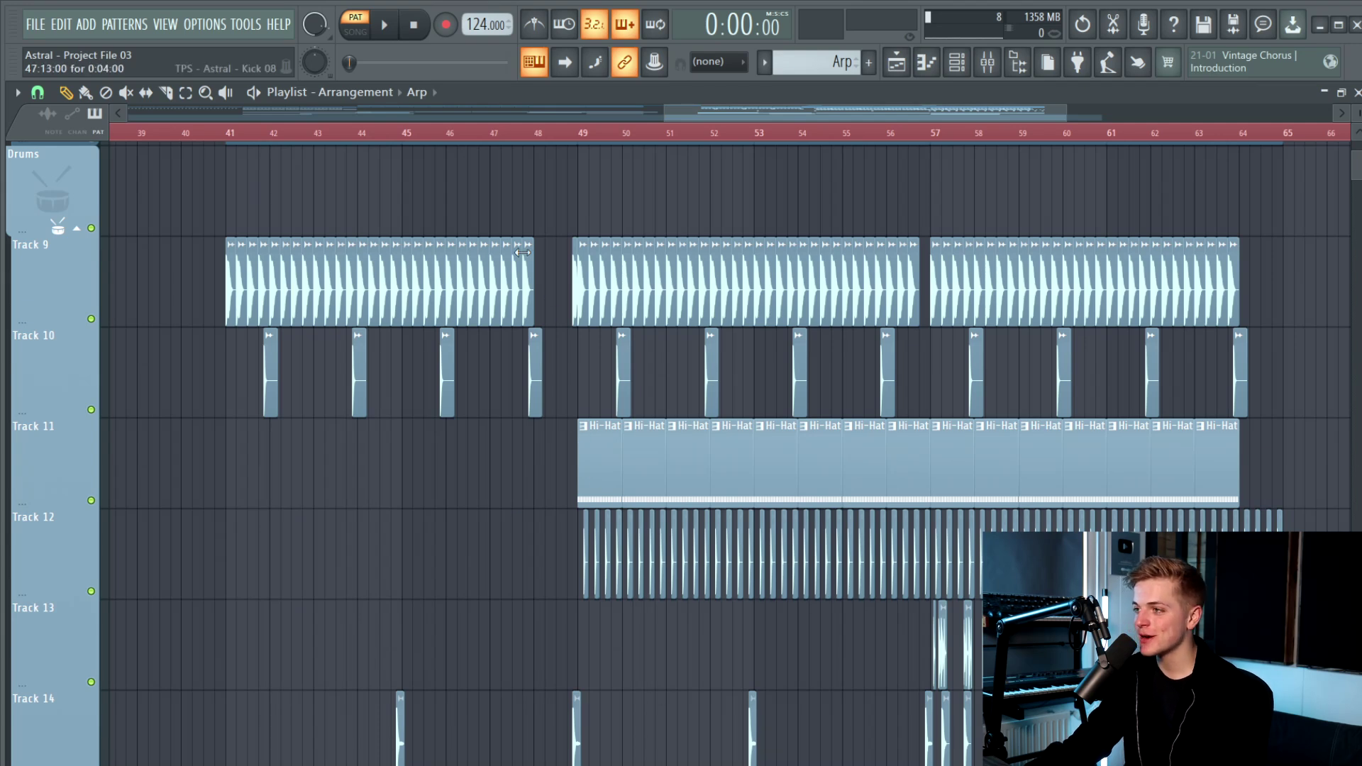
# Solo the Kick 08 clips on Track 9 and play the arrangement in song mode from bar 41
pyautogui.click(235, 136)
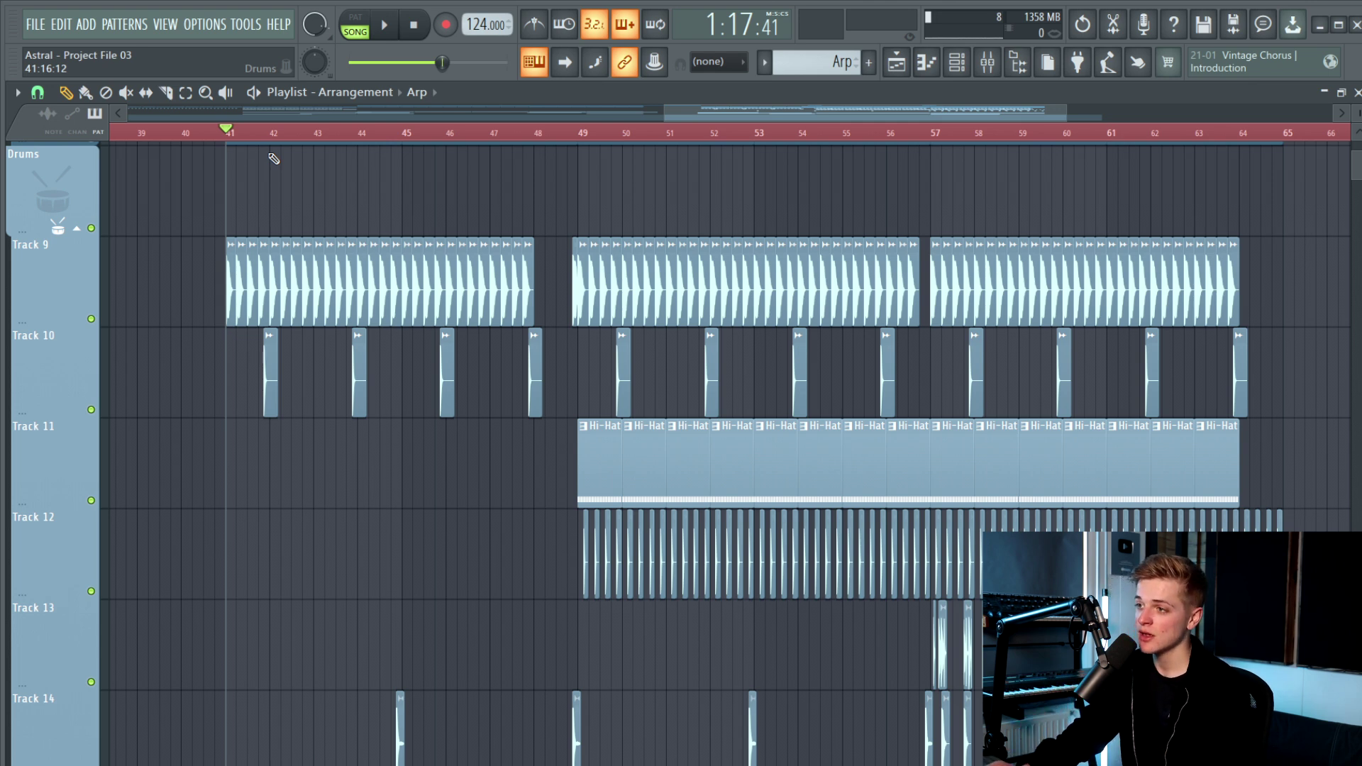
pyautogui.scroll(1, 265, 181)
pyautogui.rightClick(90, 319)
pyautogui.scroll(5, 198, 291)
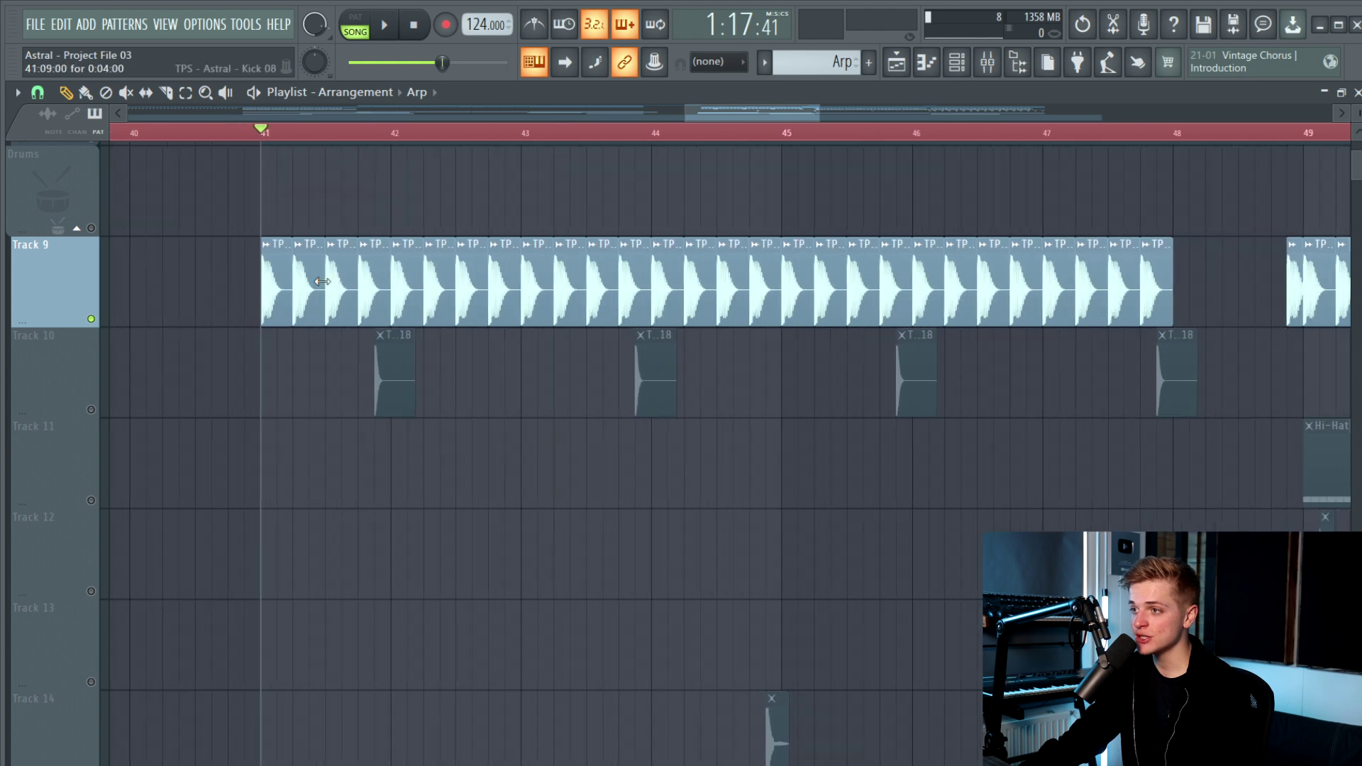
pyautogui.scroll(5, 322, 282)
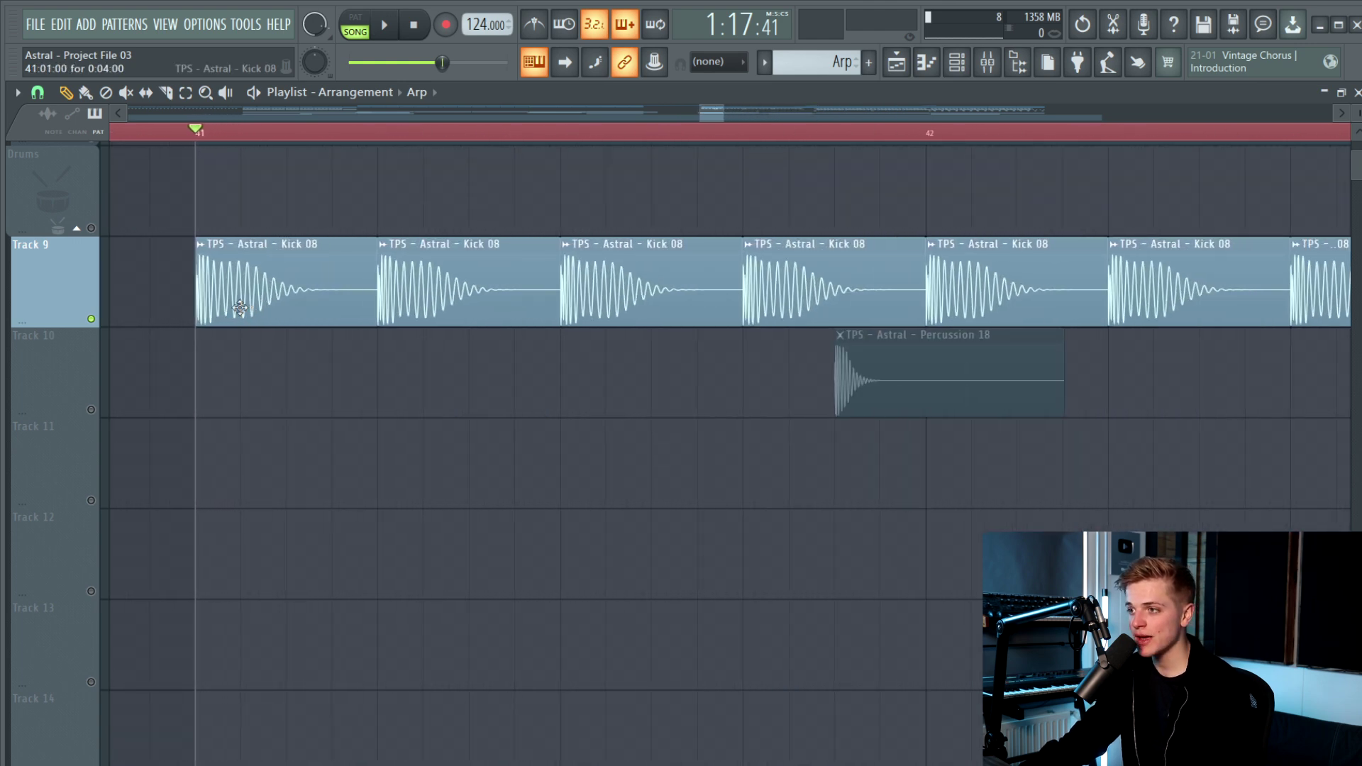
pyautogui.scroll(-8, 239, 308)
pyautogui.press('space')
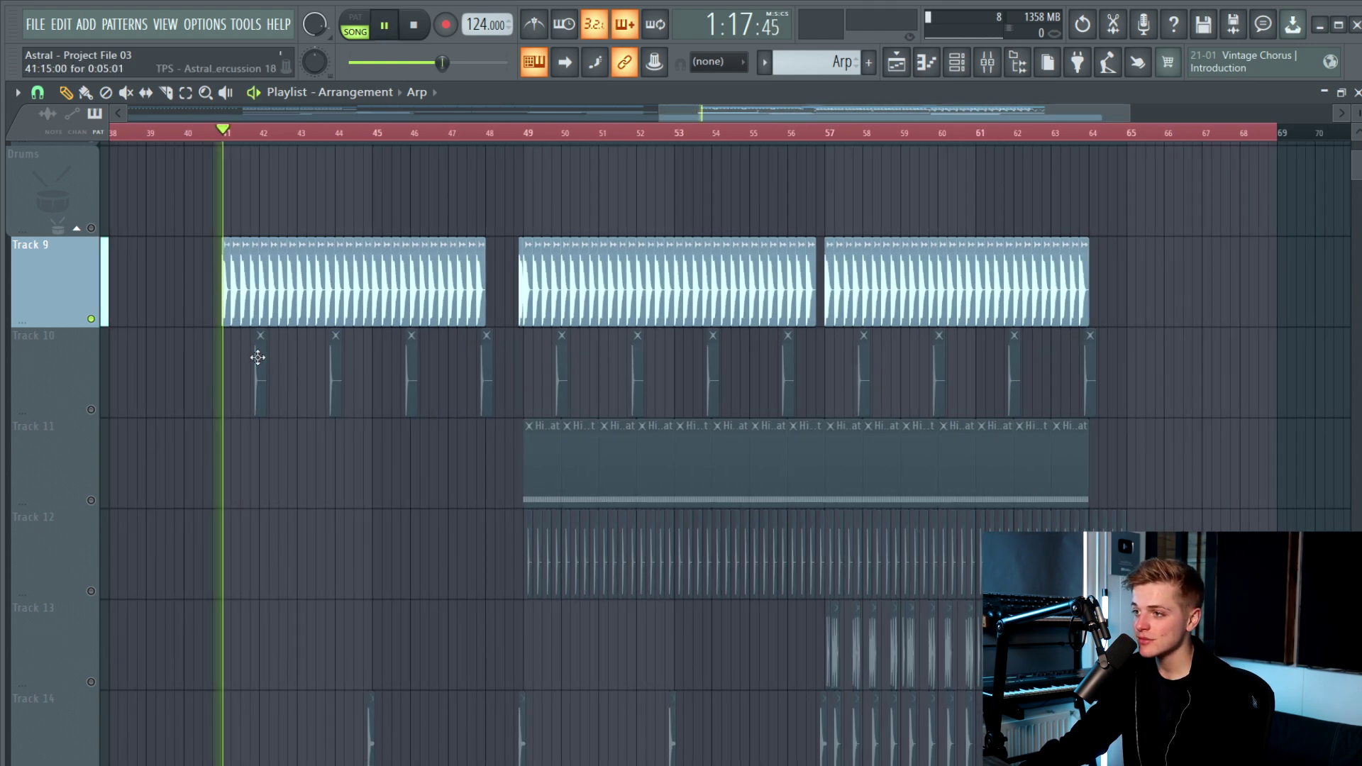
pyautogui.press('space')
# Play the Track 9 kicks together with the Percussion 18 hits on Track 10 from bar 41
pyautogui.scroll(2, 259, 401)
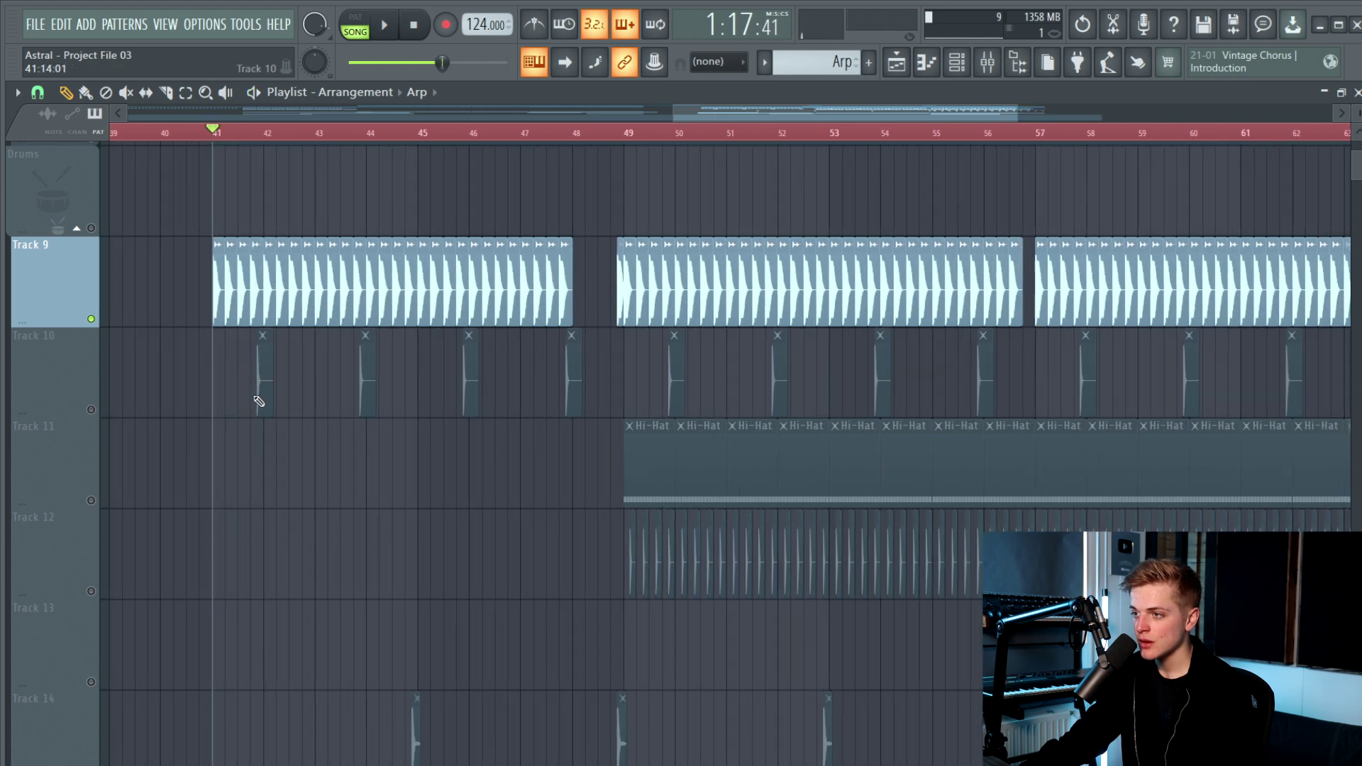
pyautogui.scroll(7, 259, 401)
pyautogui.scroll(-5, 325, 404)
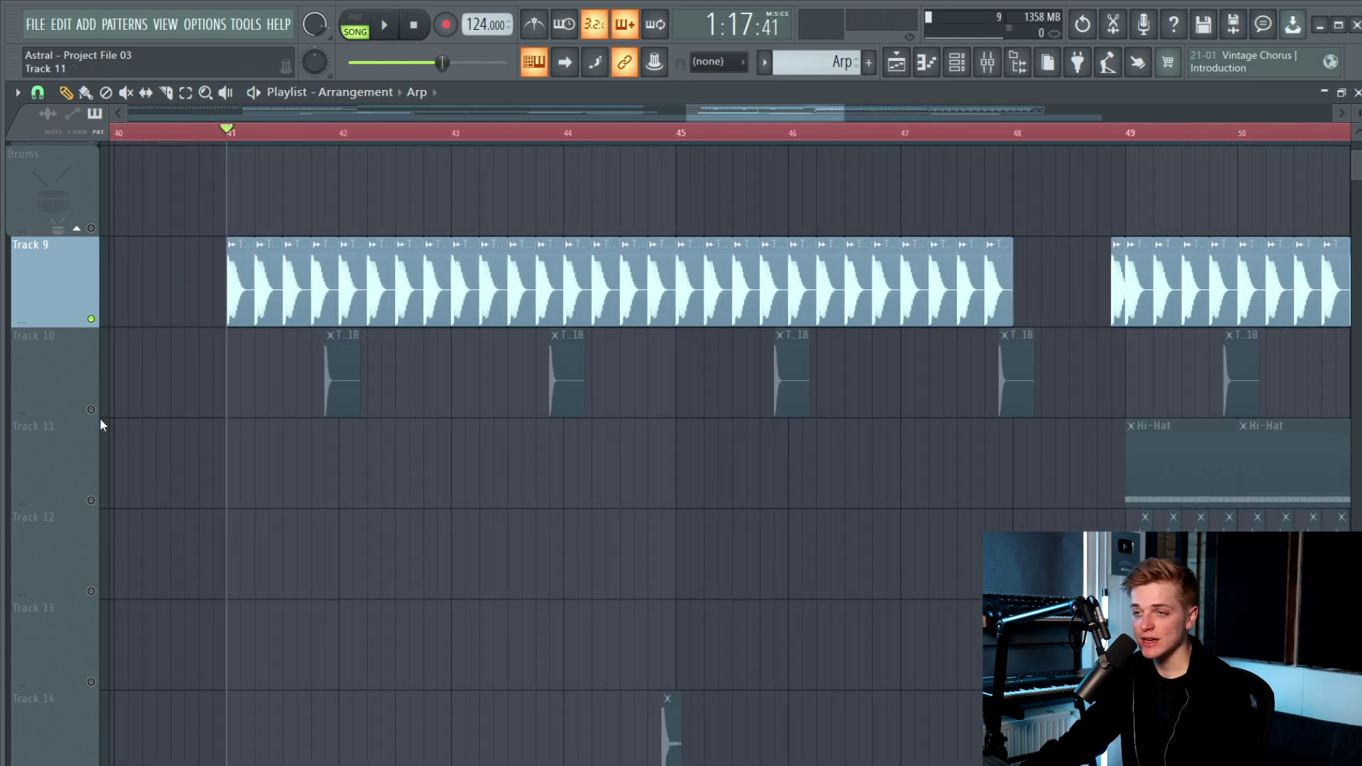
pyautogui.press('space')
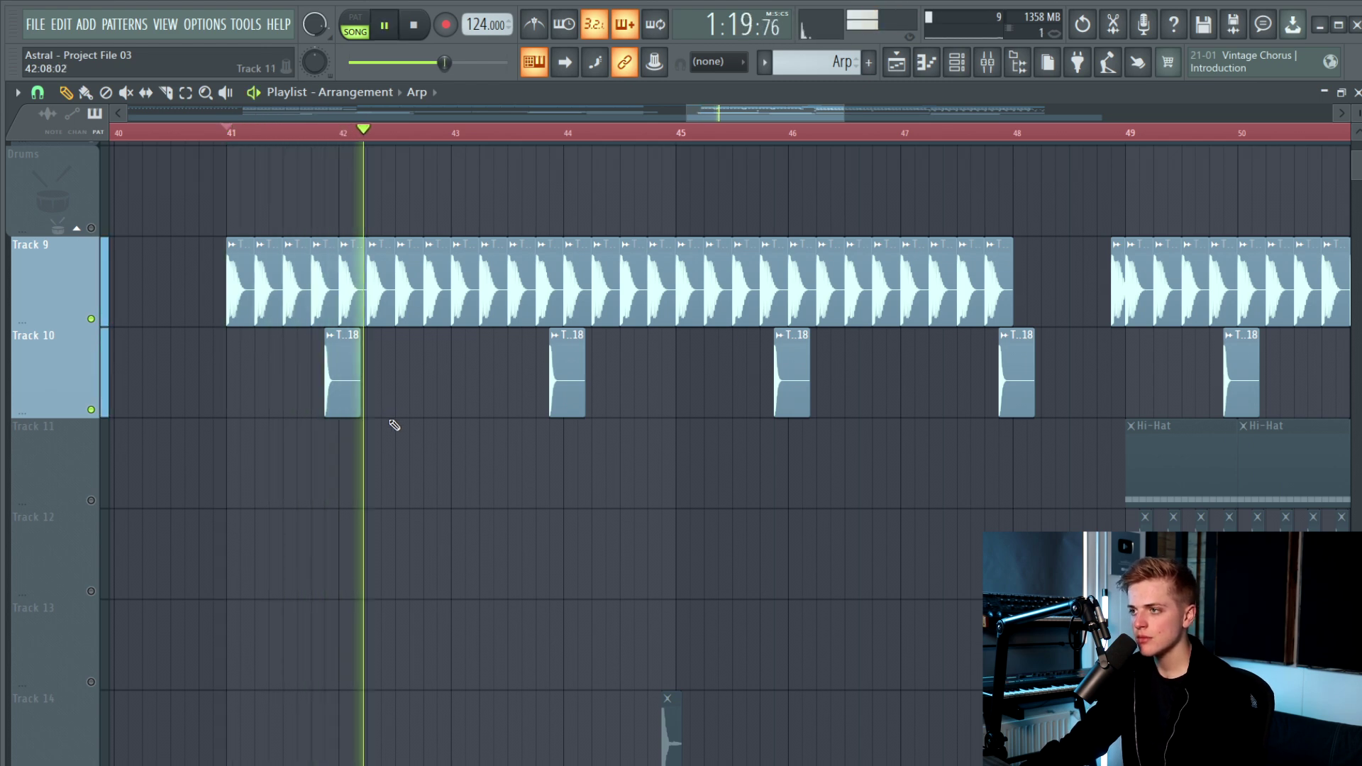
pyautogui.scroll(-2, 394, 427)
pyautogui.scroll(2, 714, 578)
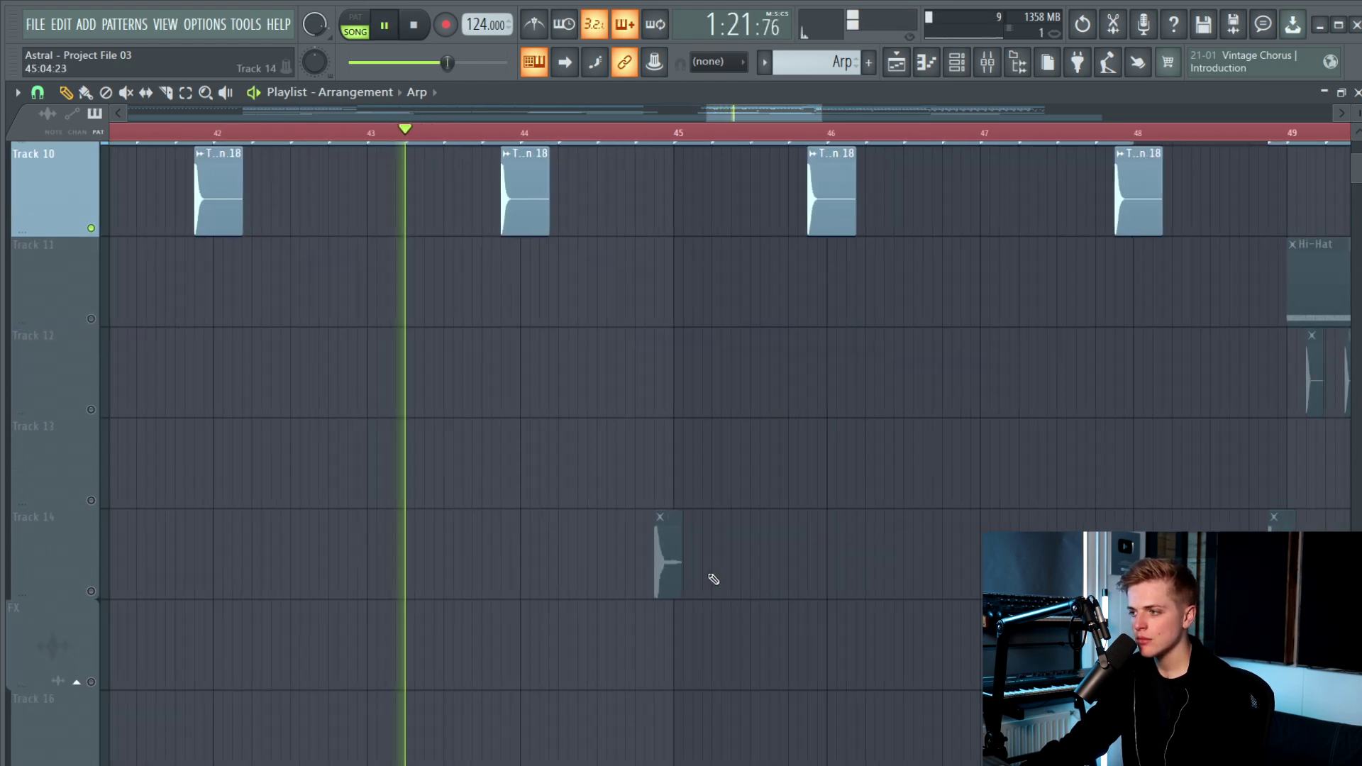
pyautogui.press('space')
# Close the clap's Fruity Parametric EQ 2, Fruity Delay 3 and Fruity Reeverb 2 windows
pyautogui.scroll(1, 681, 582)
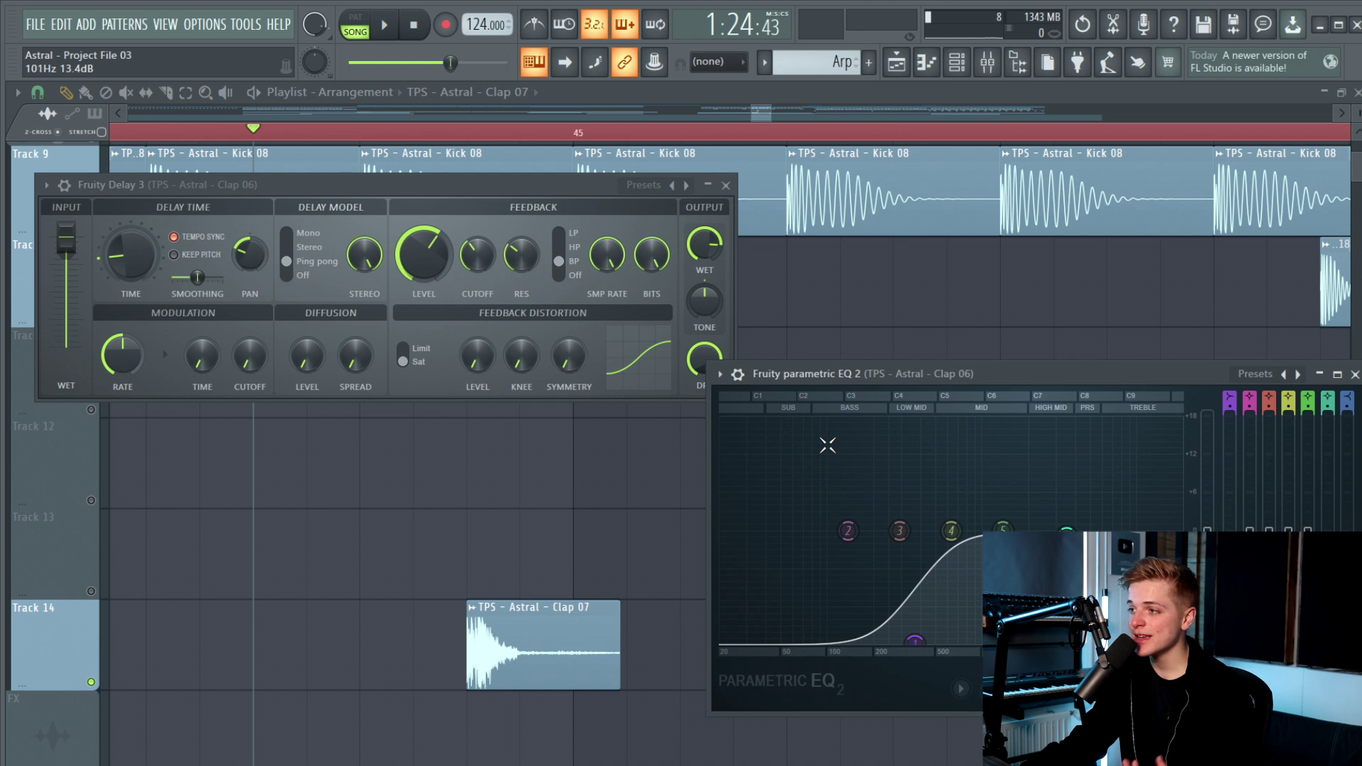
pyautogui.press('Escape')
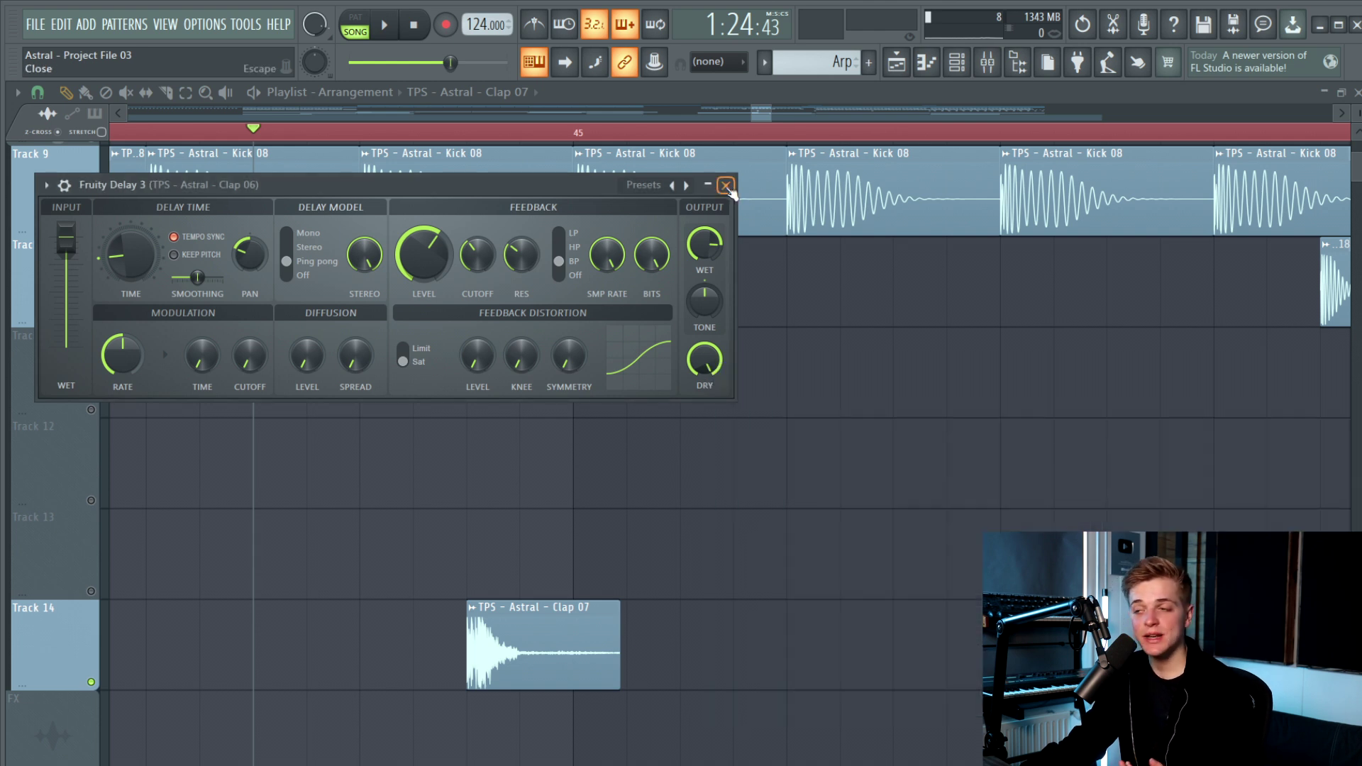
pyautogui.click(725, 186)
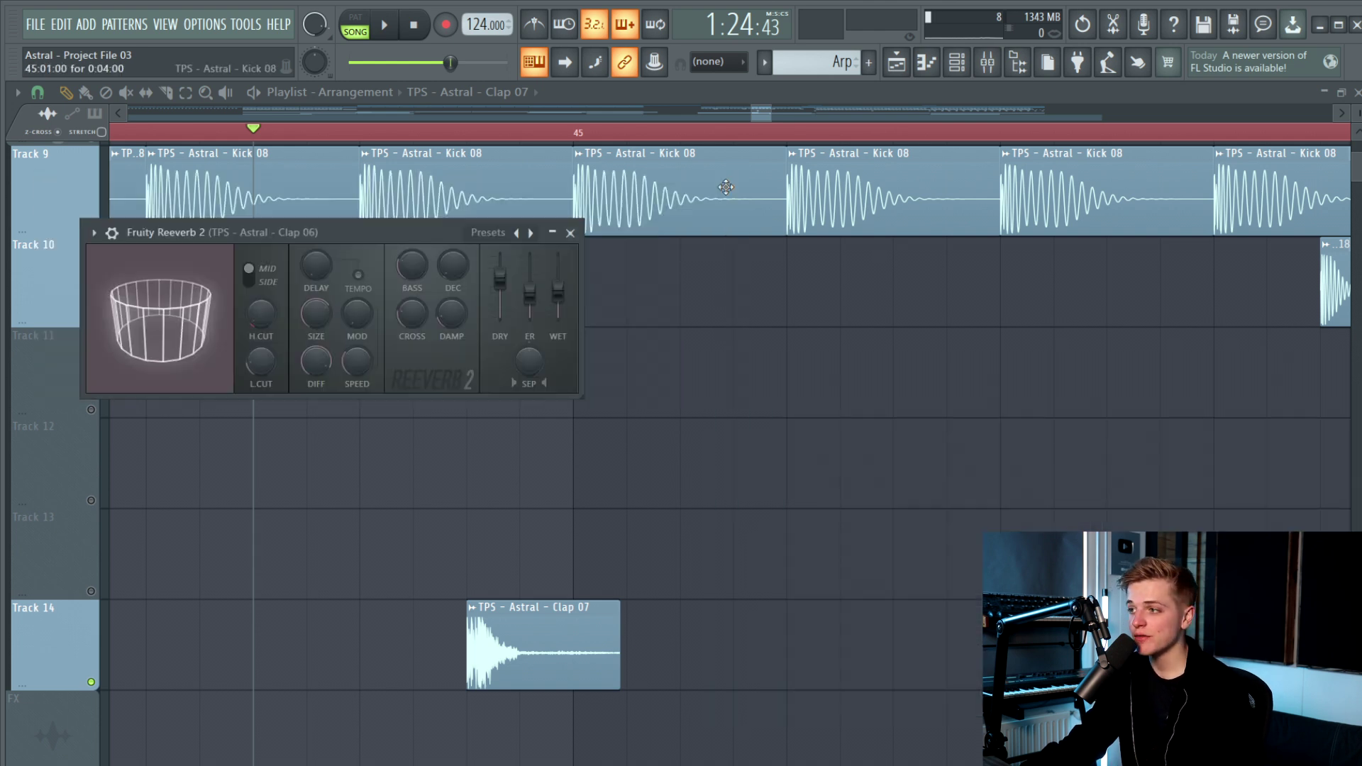
pyautogui.click(570, 234)
# Play the arrangement from the Clap 07 hit just before bar 45, with the kick and percussion tracks active
pyautogui.click(468, 132)
pyautogui.scroll(-2, 471, 135)
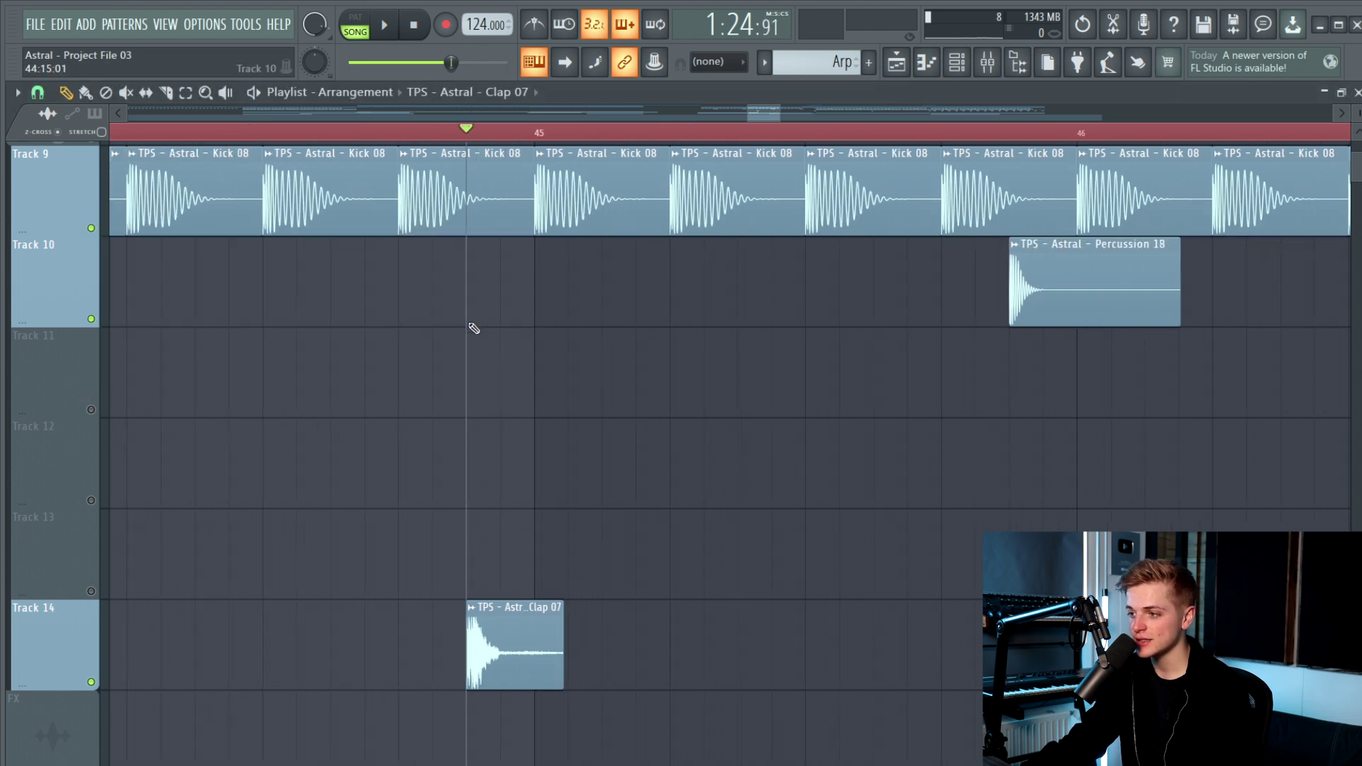
pyautogui.press('space')
pyautogui.press('space')
pyautogui.press('space')
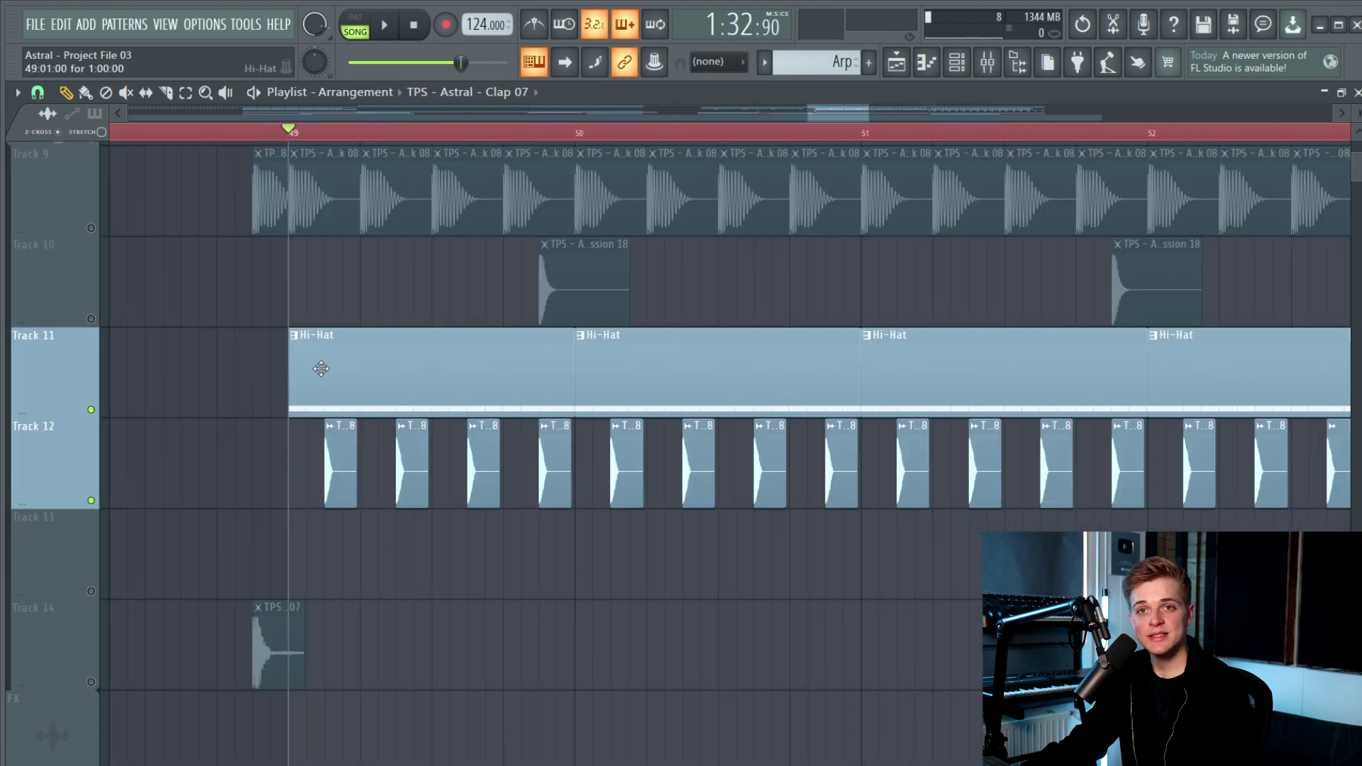
# Solo the Hat 08 clips on Track 12 and play them from bar 49
pyautogui.scroll(3, 321, 368)
pyautogui.scroll(-4, 347, 394)
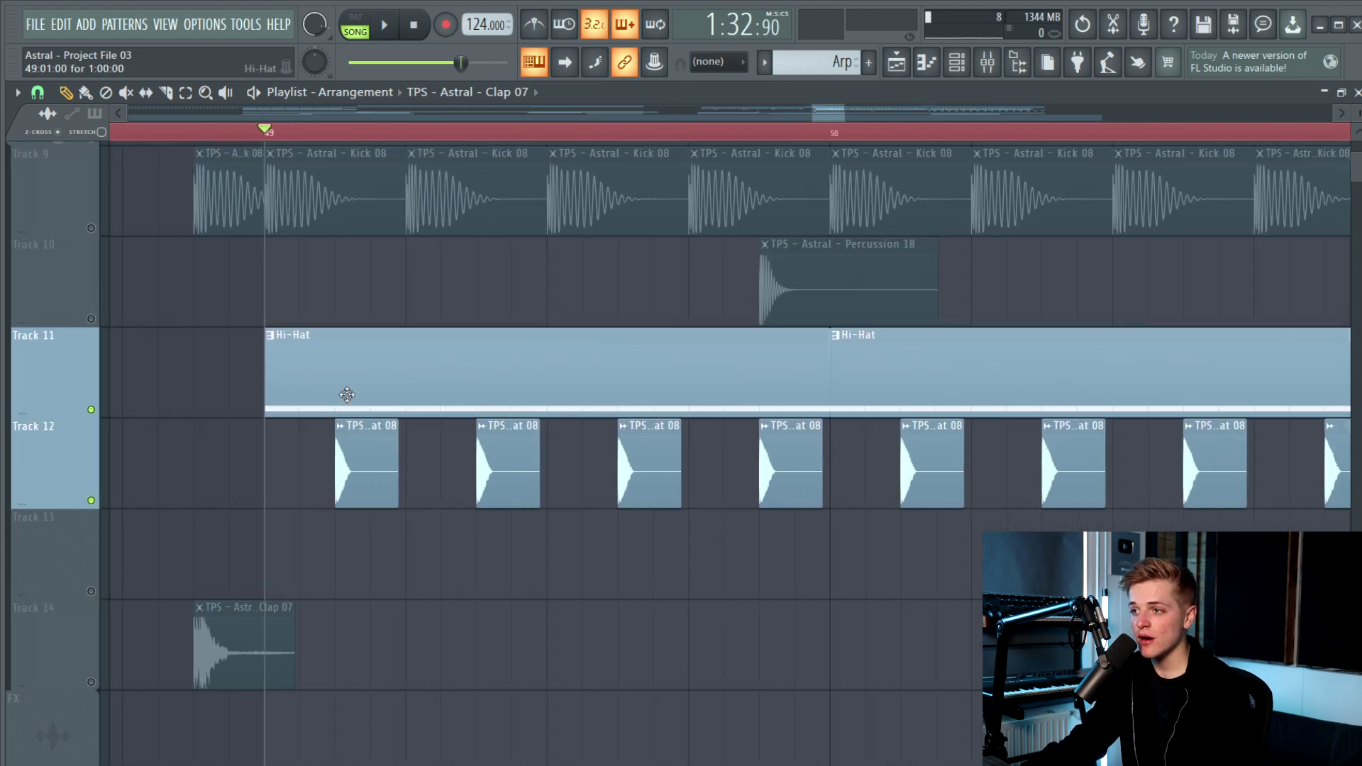
pyautogui.scroll(2, 377, 409)
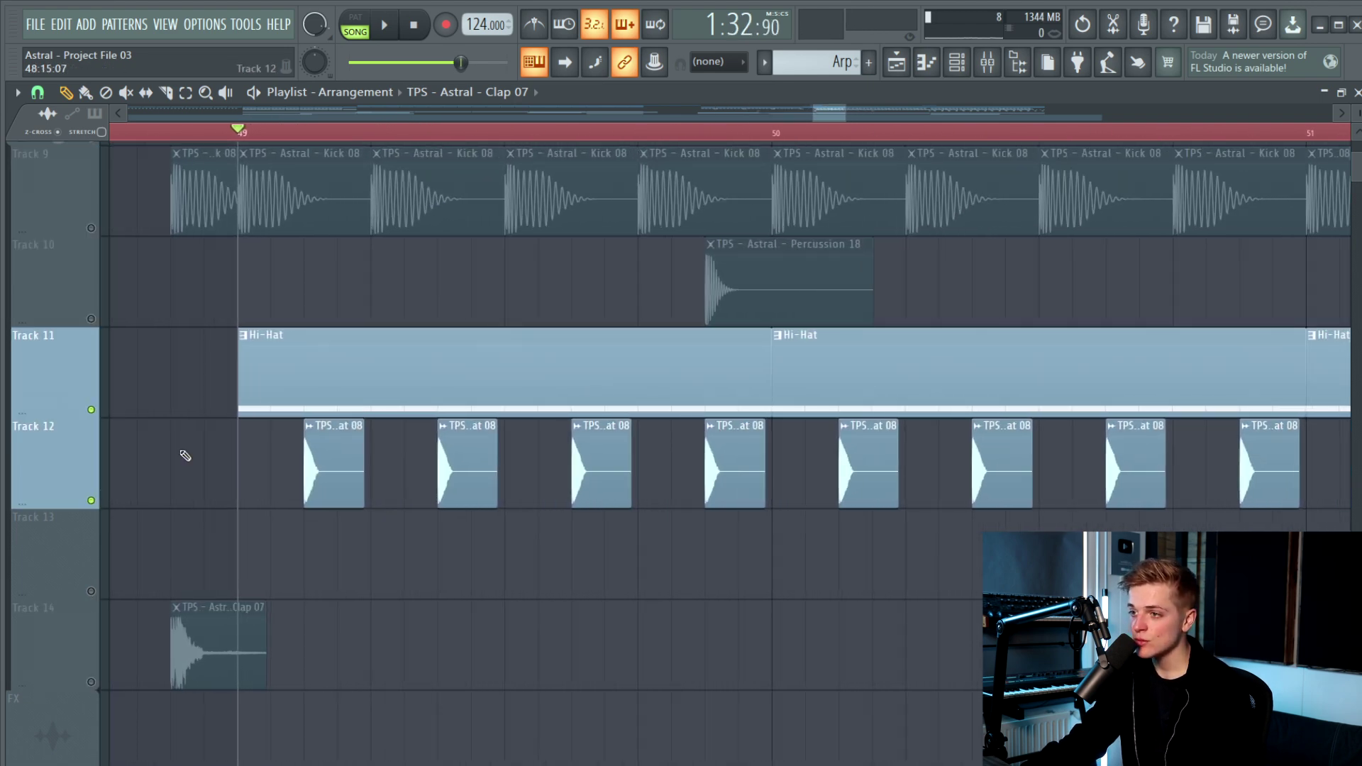
pyautogui.rightClick(91, 500)
pyautogui.press('space')
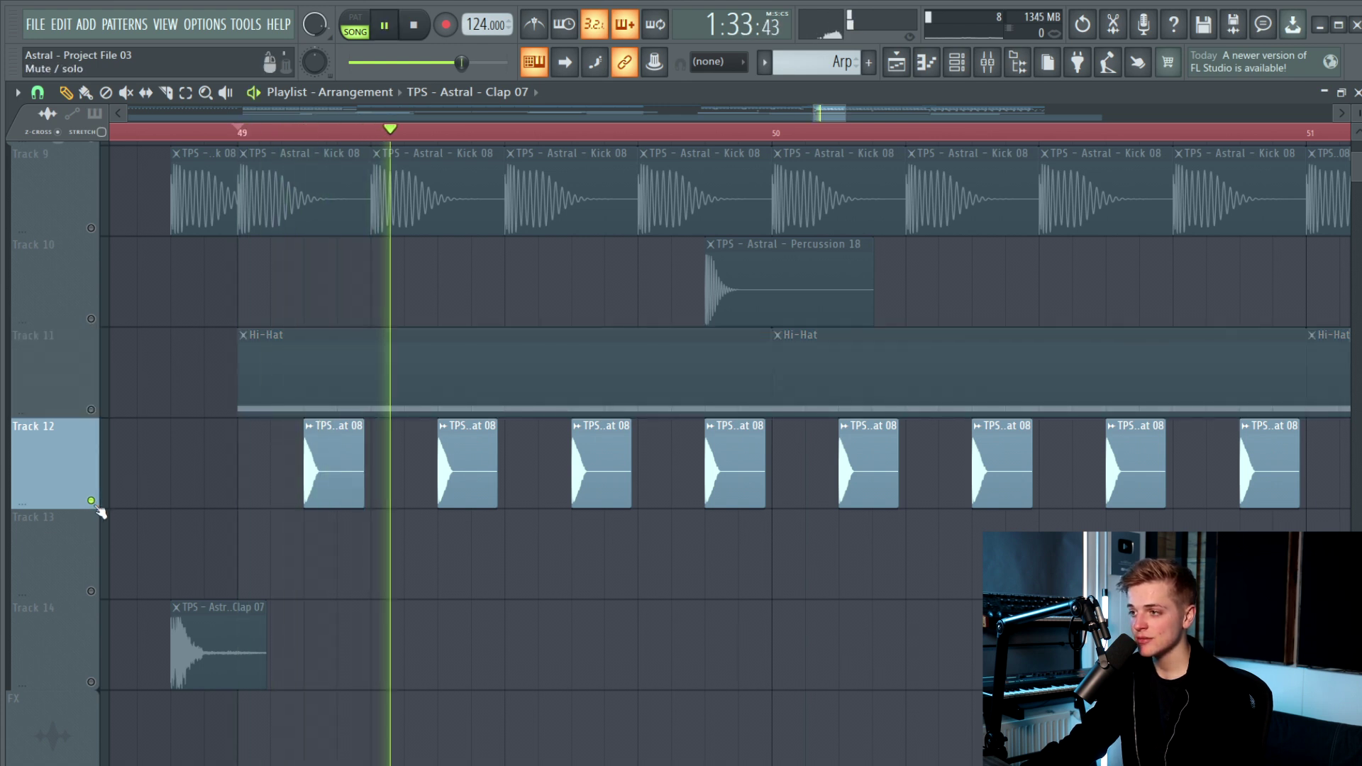
pyautogui.press('space')
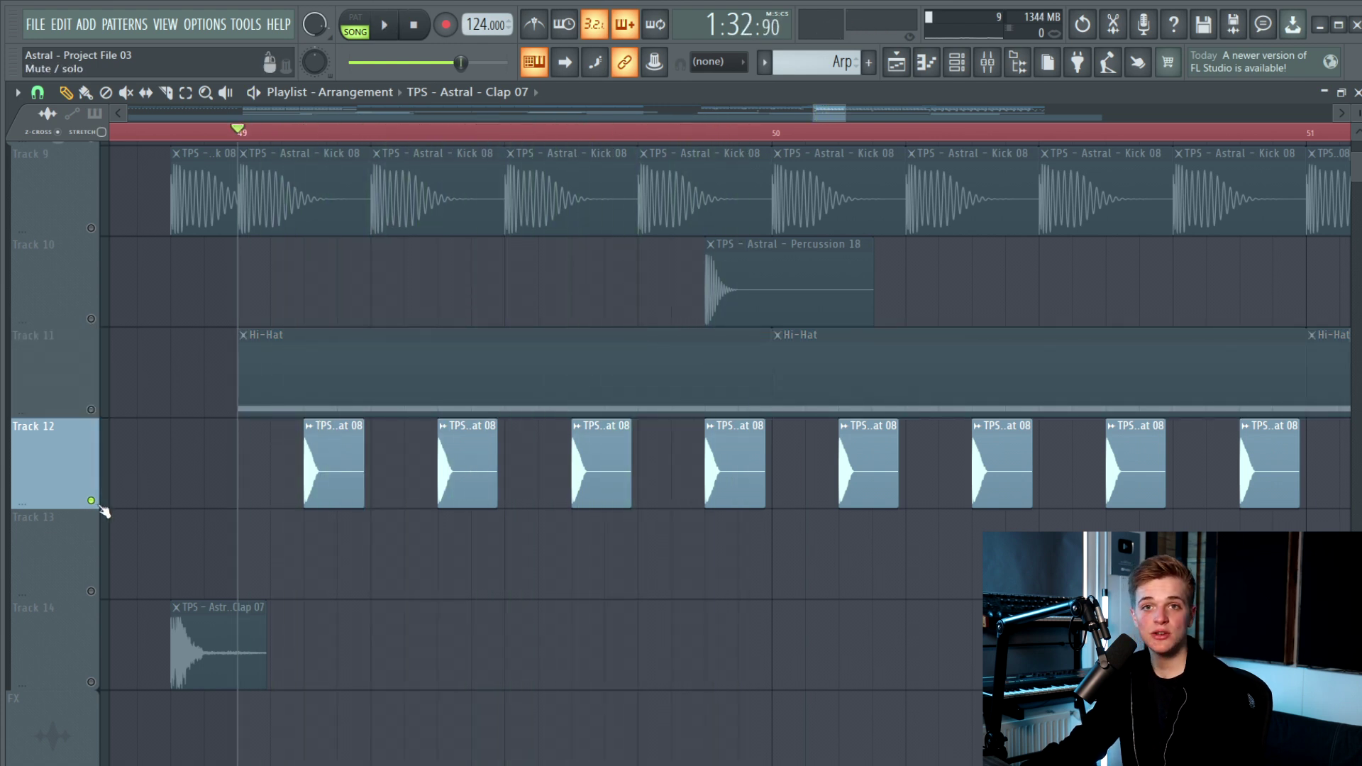
# Solo the Hi-Hat clips on Track 11 and show the pattern's Closed Hat 06 notes in the piano roll
pyautogui.rightClick(91, 409)
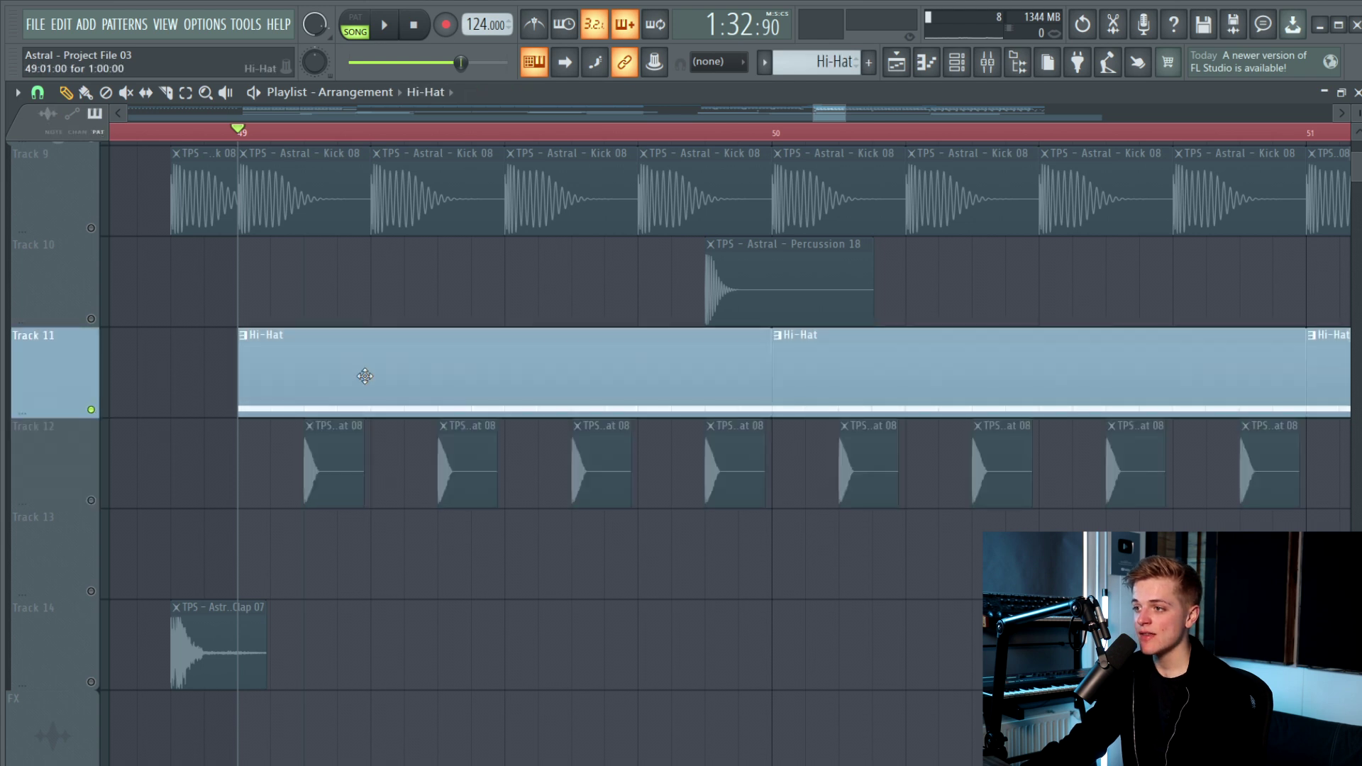
pyautogui.doubleClick(365, 376)
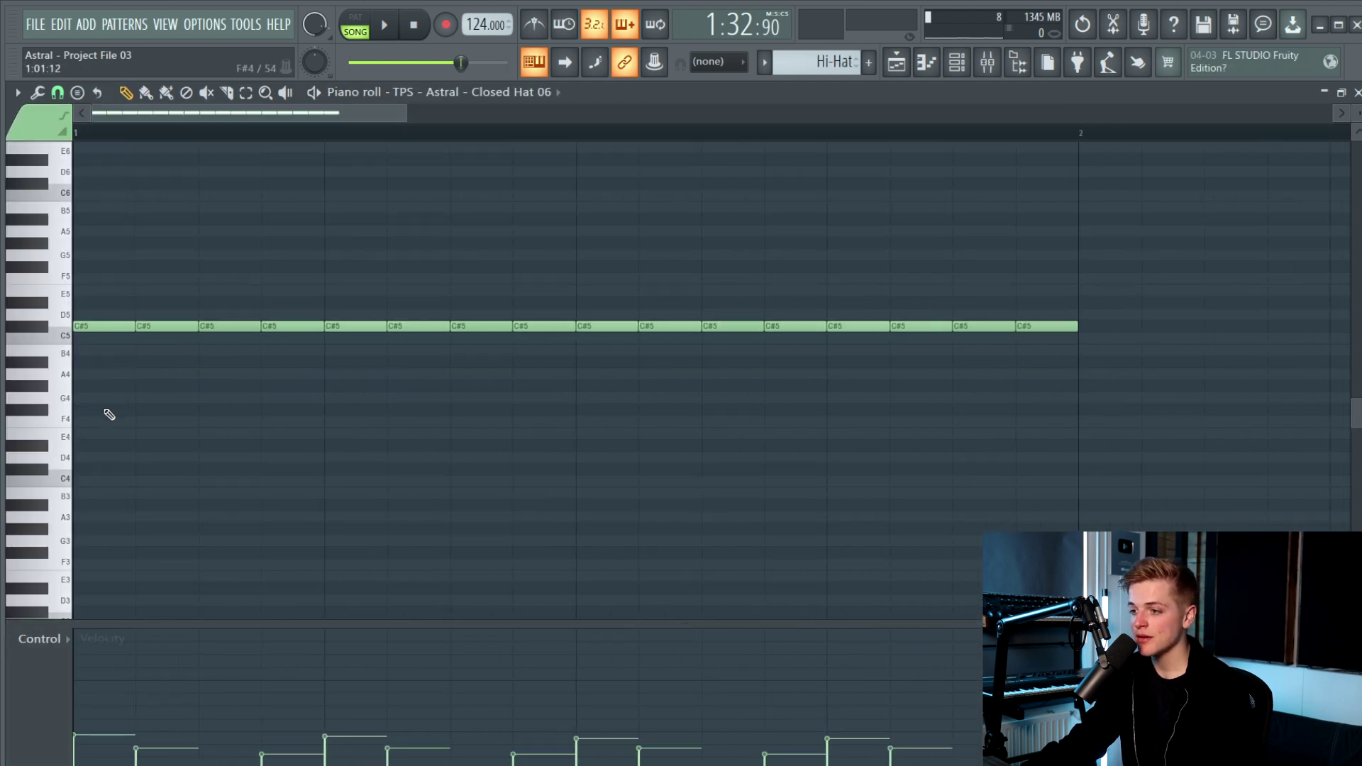
pyautogui.scroll(-2, 117, 417)
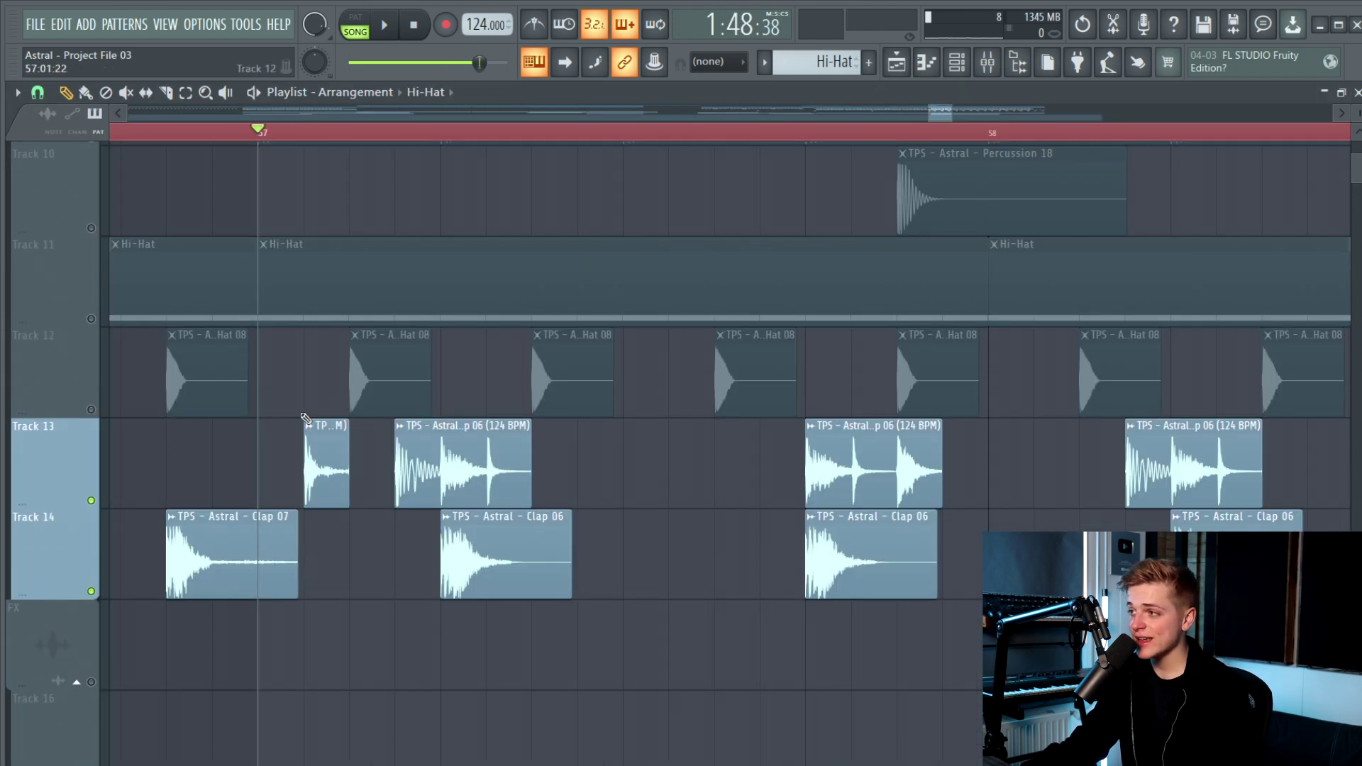
# Play the drum loop clips on Track 13 and the claps on Track 14 from bar 57
pyautogui.scroll(-6, 584, 517)
pyautogui.press('space')
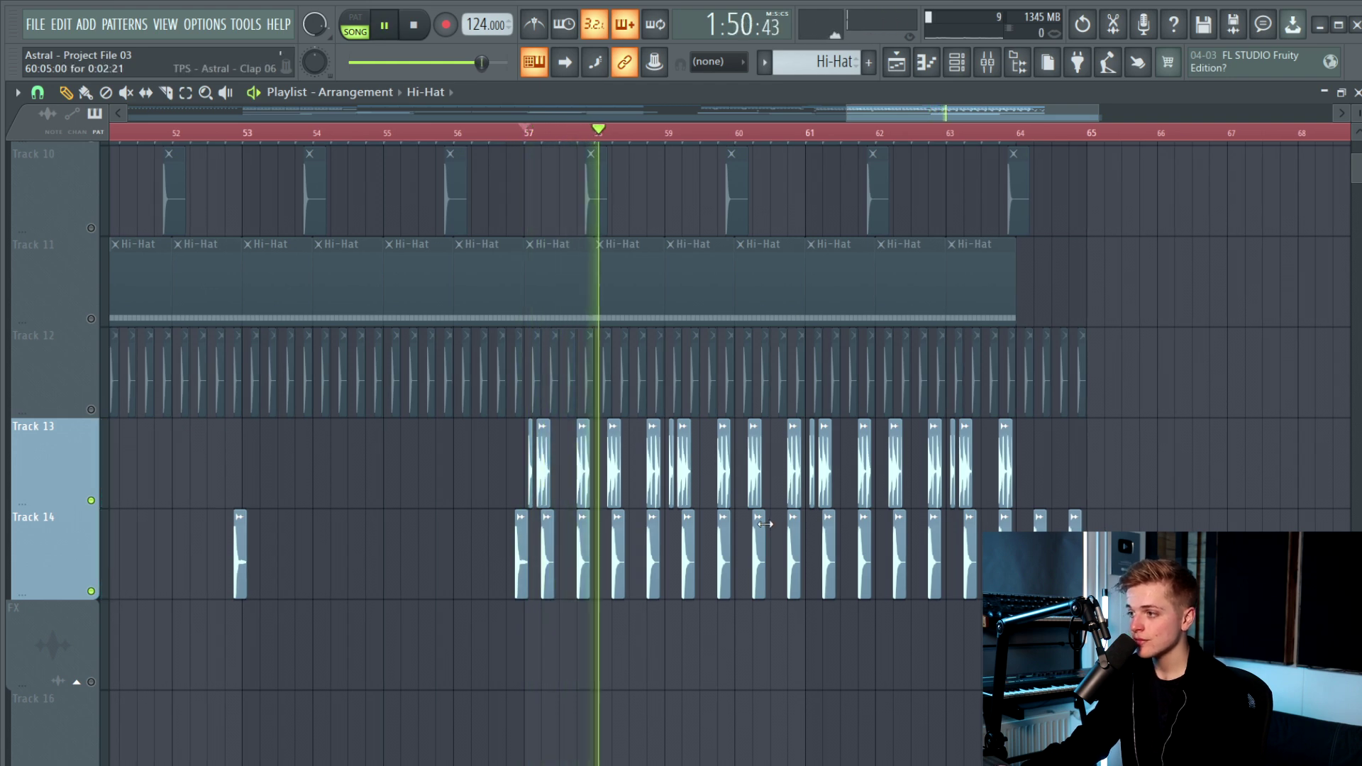
pyautogui.scroll(-5, 770, 532)
pyautogui.scroll(4, 768, 532)
pyautogui.press('space')
pyautogui.scroll(1, 768, 532)
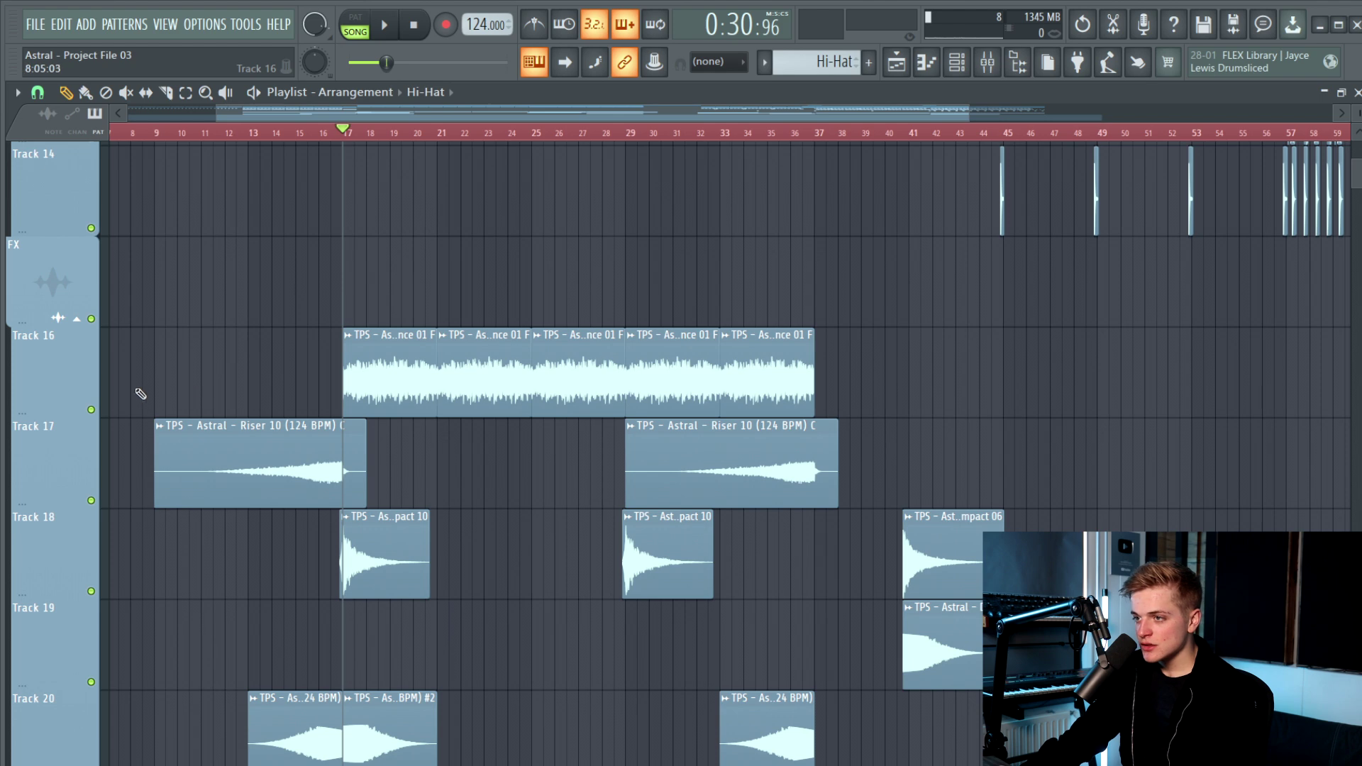
# Solo the Tonal Ambience 01 clips on Track 16 and play them from bar 17
pyautogui.rightClick(93, 410)
pyautogui.scroll(2, 623, 377)
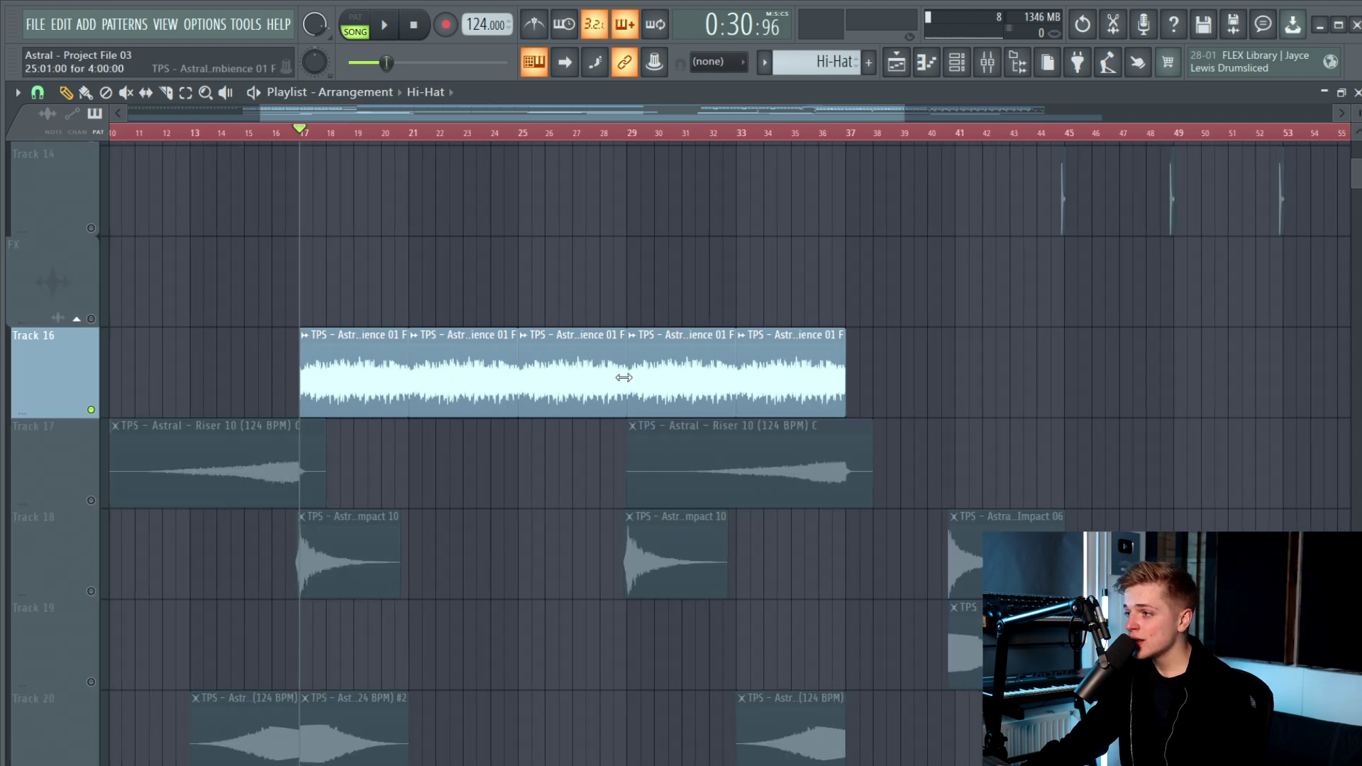
pyautogui.scroll(2, 477, 382)
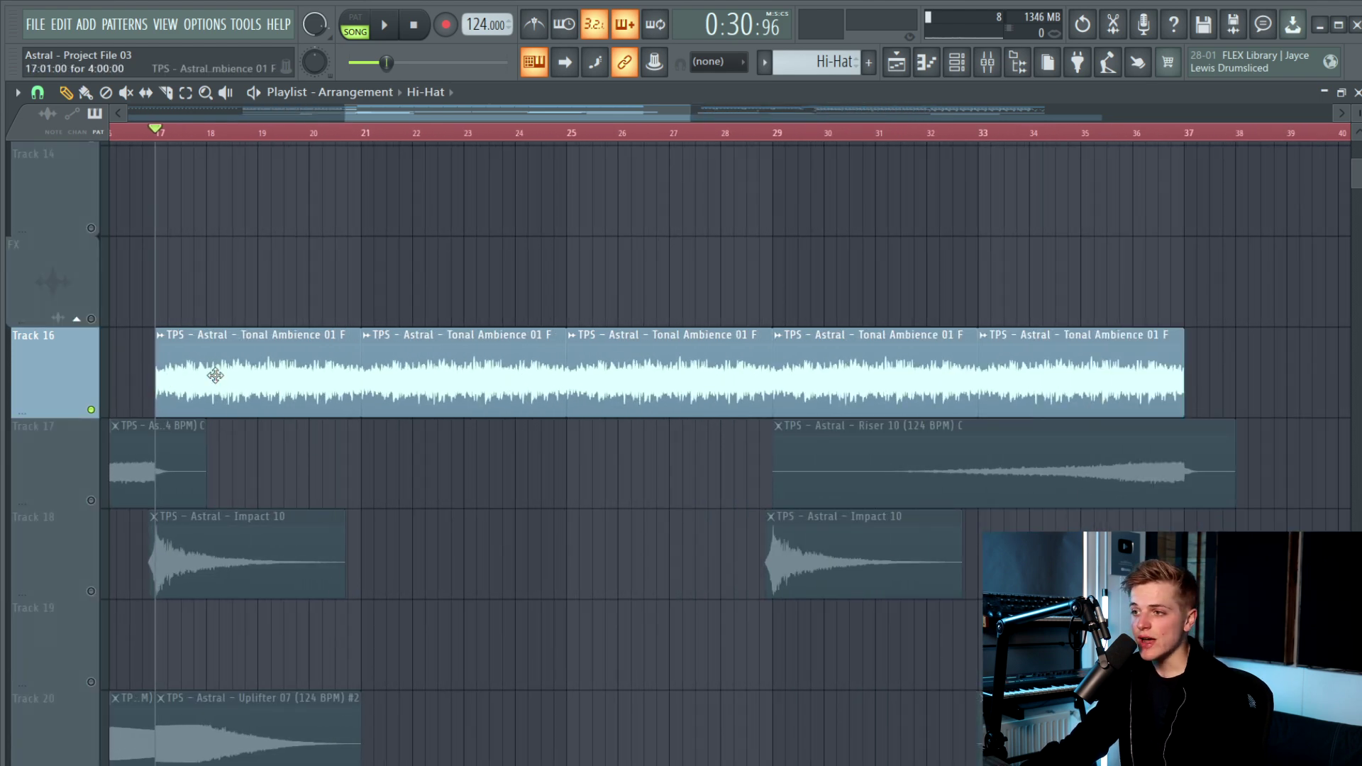
pyautogui.press('space')
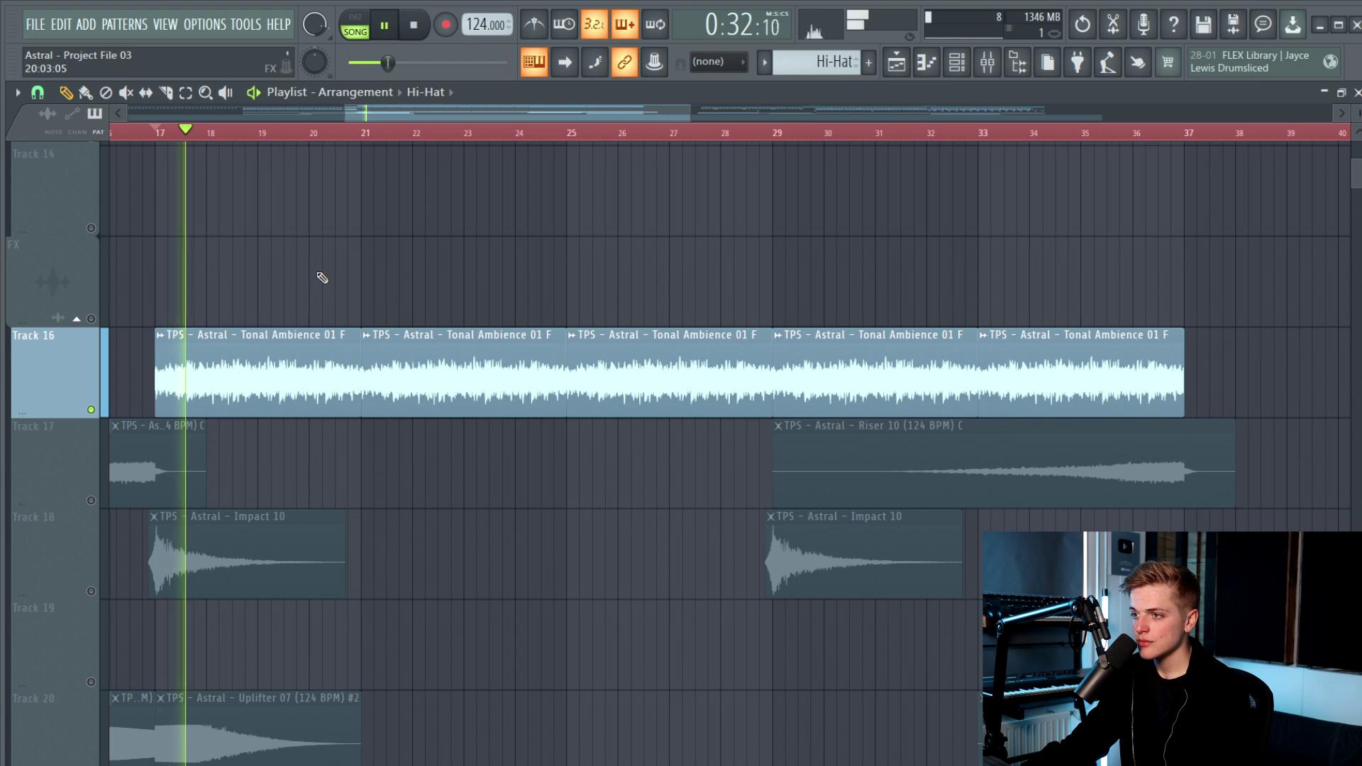
pyautogui.press('space')
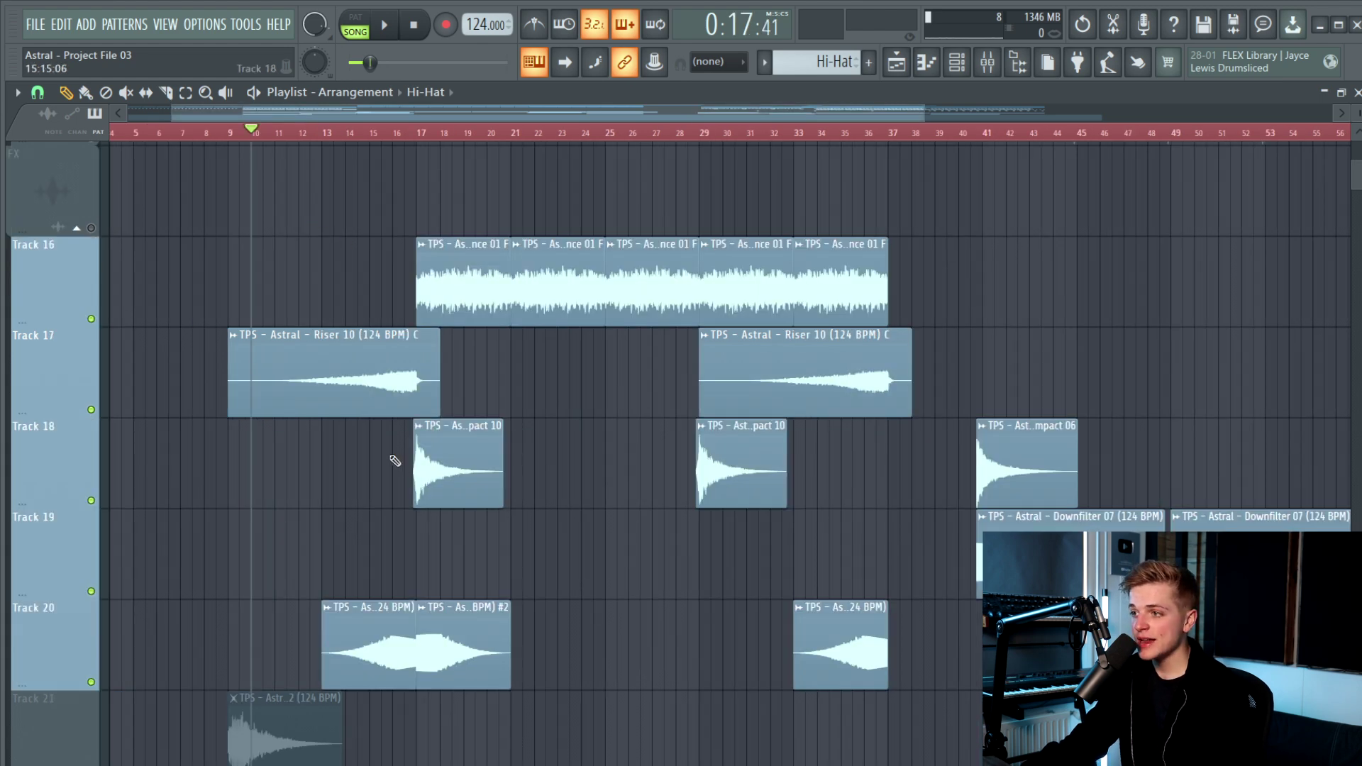
# Examine the Riser 10, Impact 10, Impact 06 and Uplifter 07 clips on Tracks 17, 18 and 20
pyautogui.scroll(2, 395, 460)
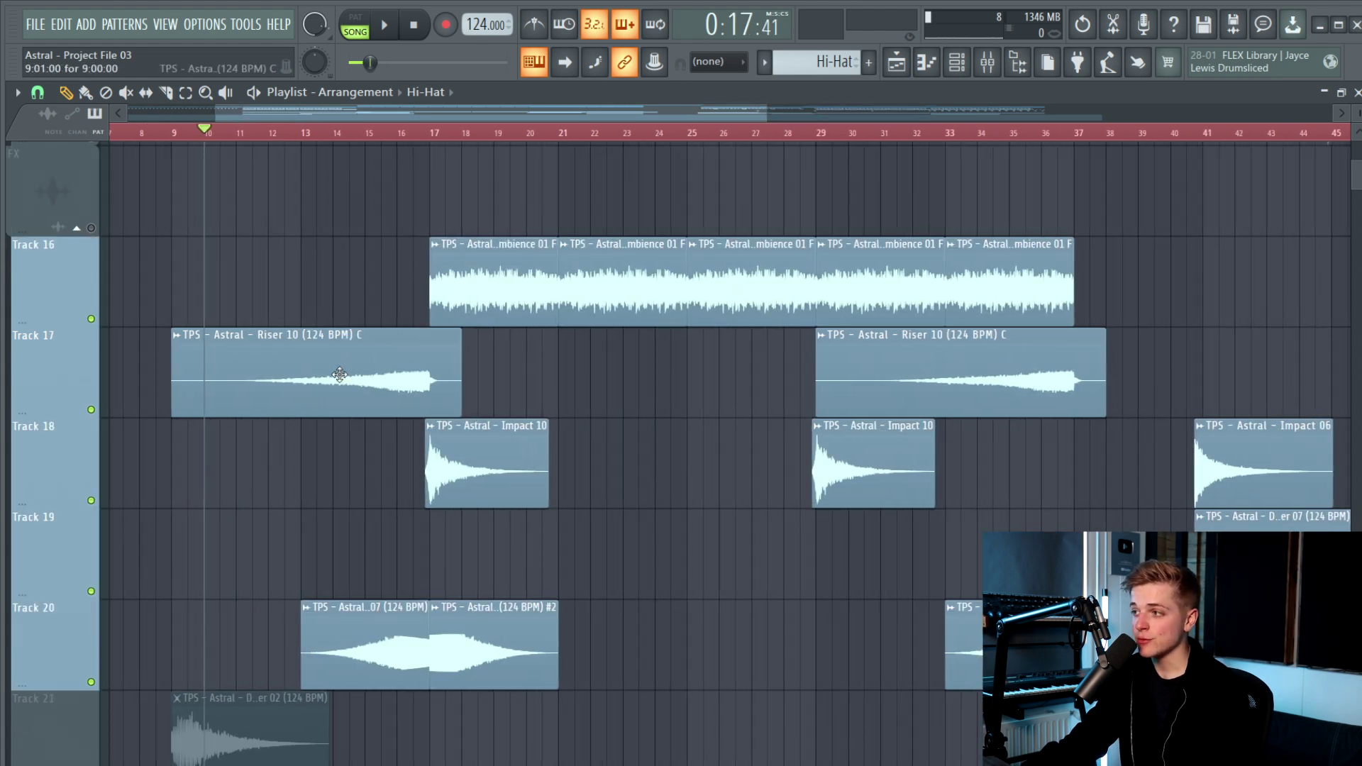
pyautogui.scroll(2, 365, 596)
pyautogui.scroll(-4, 368, 589)
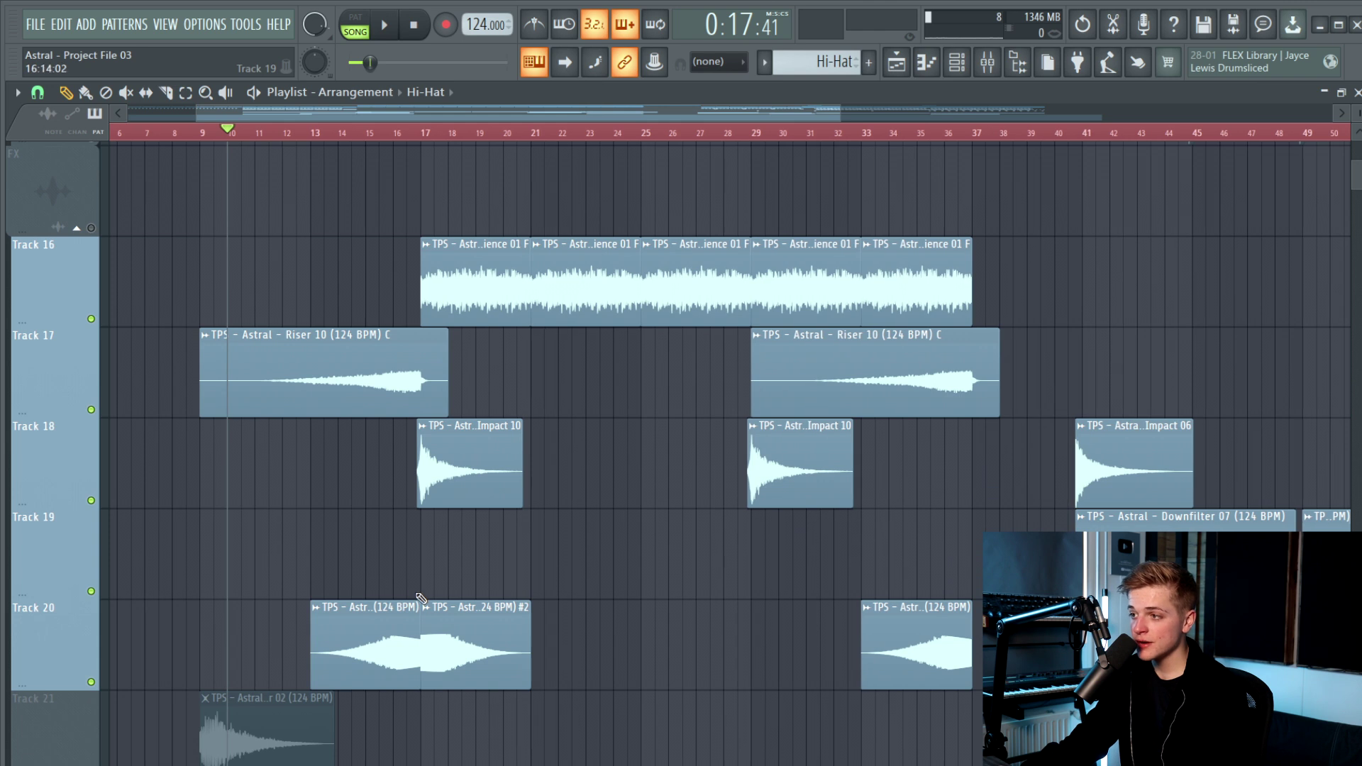
pyautogui.moveTo(738, 138); pyautogui.dragTo(765, 135)
pyautogui.scroll(1, 781, 439)
pyautogui.moveTo(865, 489); pyautogui.dragTo(312, 469)
pyautogui.keyDown('ctrl'); pyautogui.click(321, 447); pyautogui.keyUp('ctrl')
pyautogui.scroll(1, 355, 213)
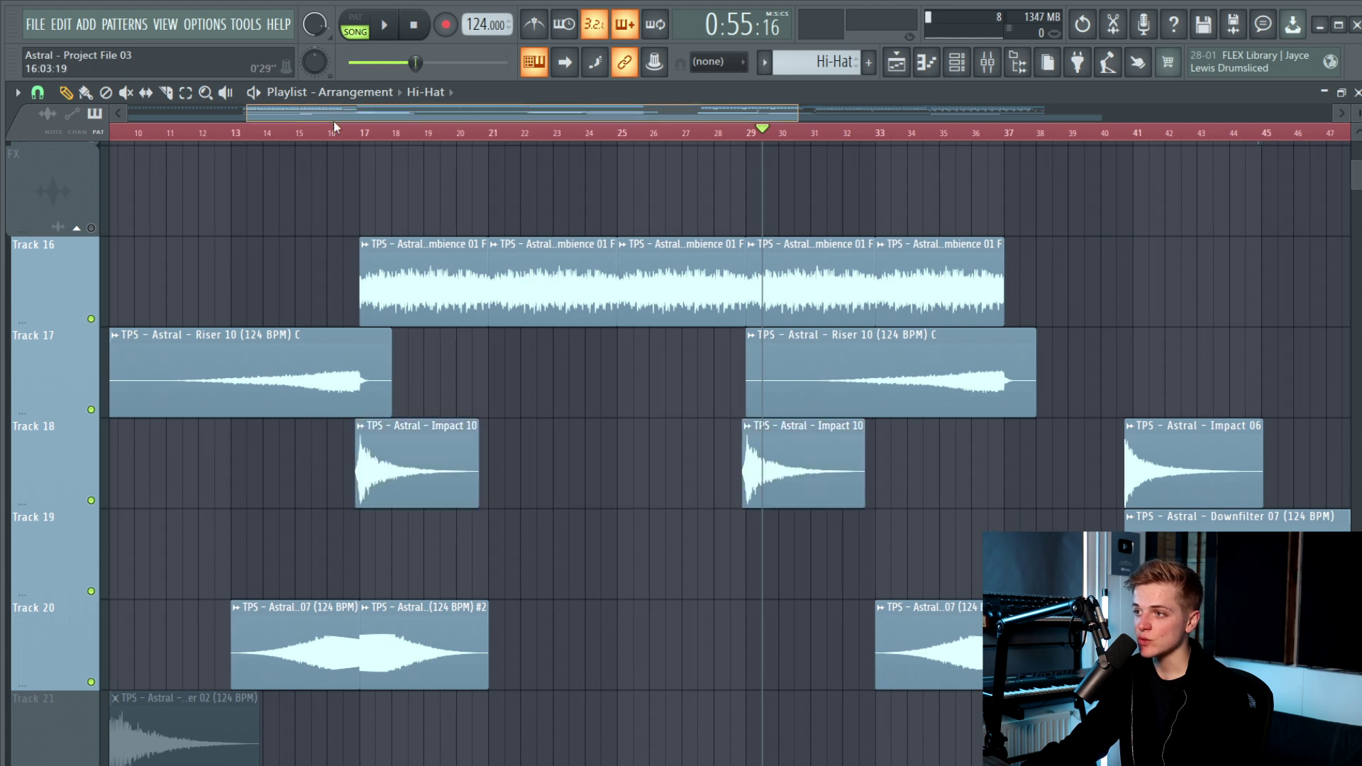
# Play the FX clips on Tracks 16 to 18 from bar 28 through the second Impact 10 and Riser 10
pyautogui.click(346, 138)
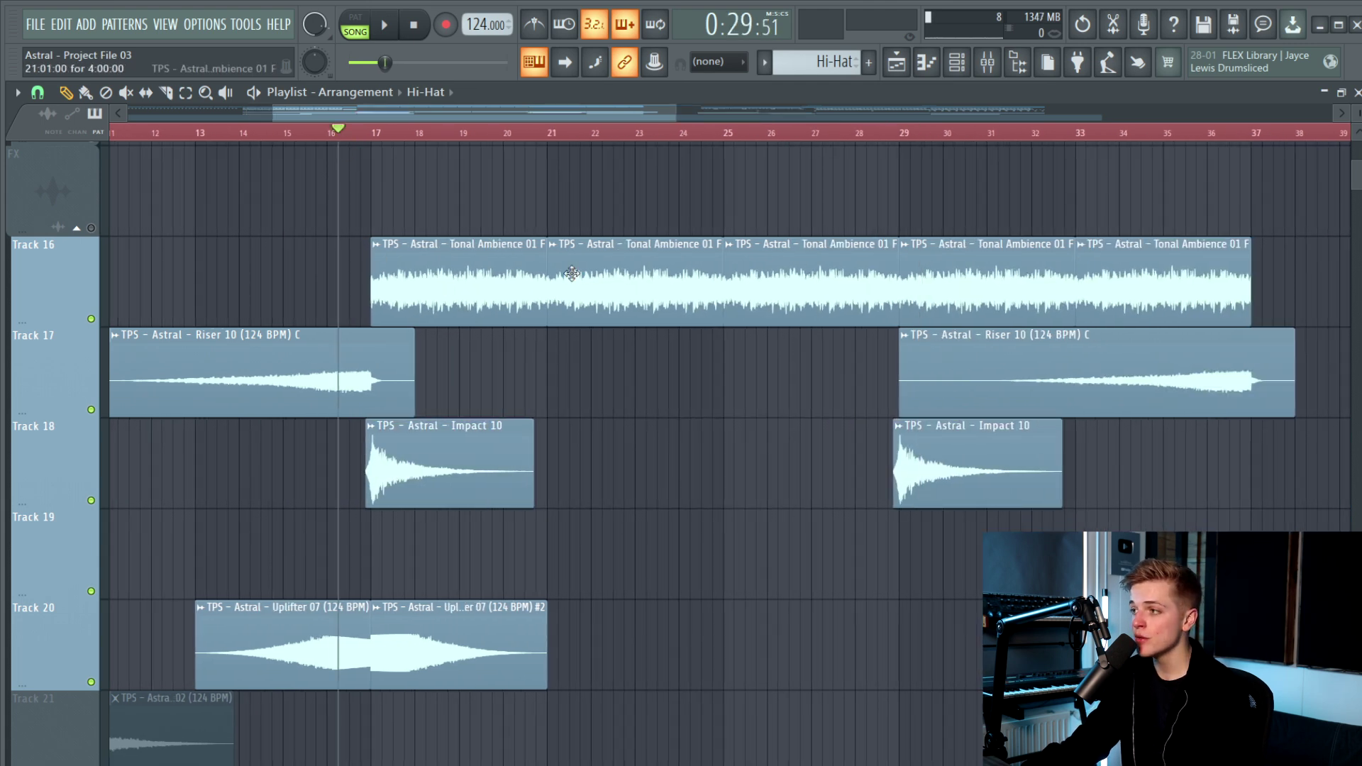
pyautogui.click(869, 132)
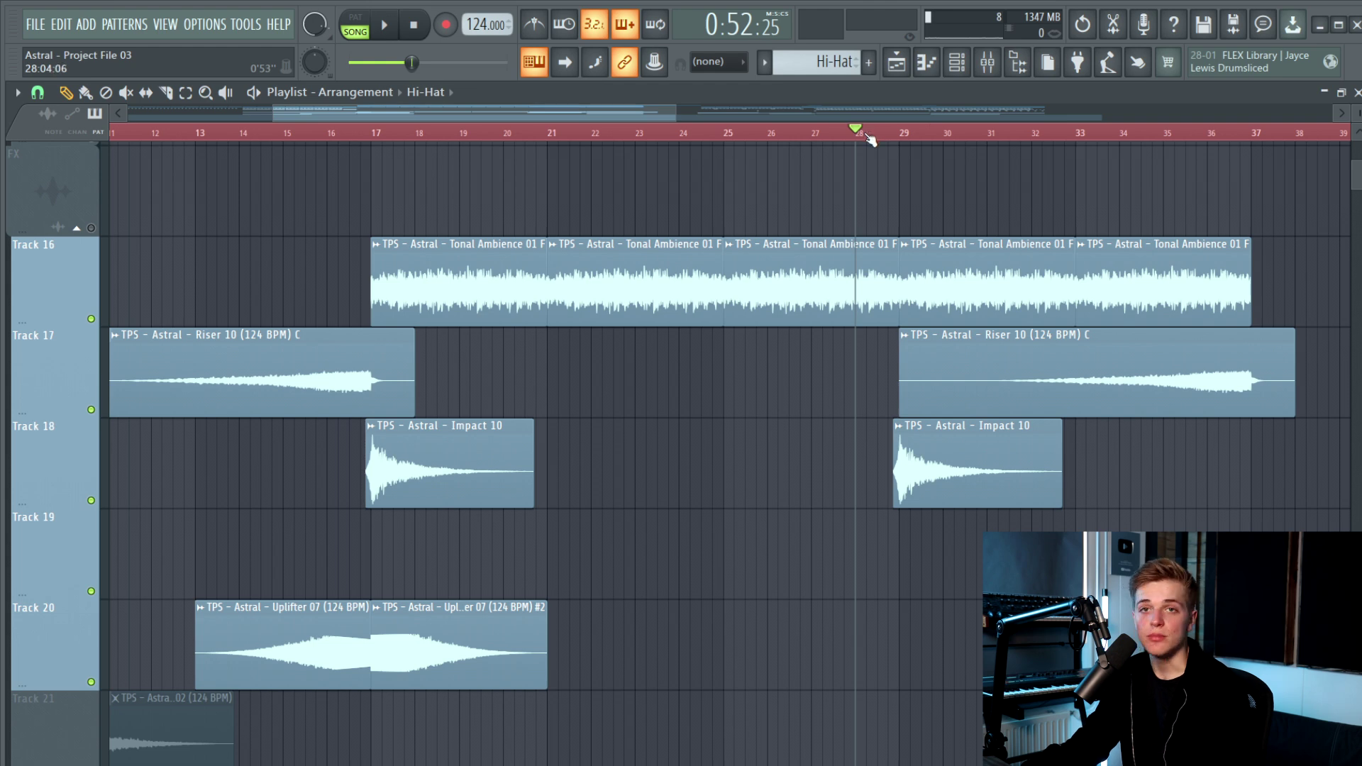
pyautogui.scroll(-2, 769, 386)
pyautogui.press('space')
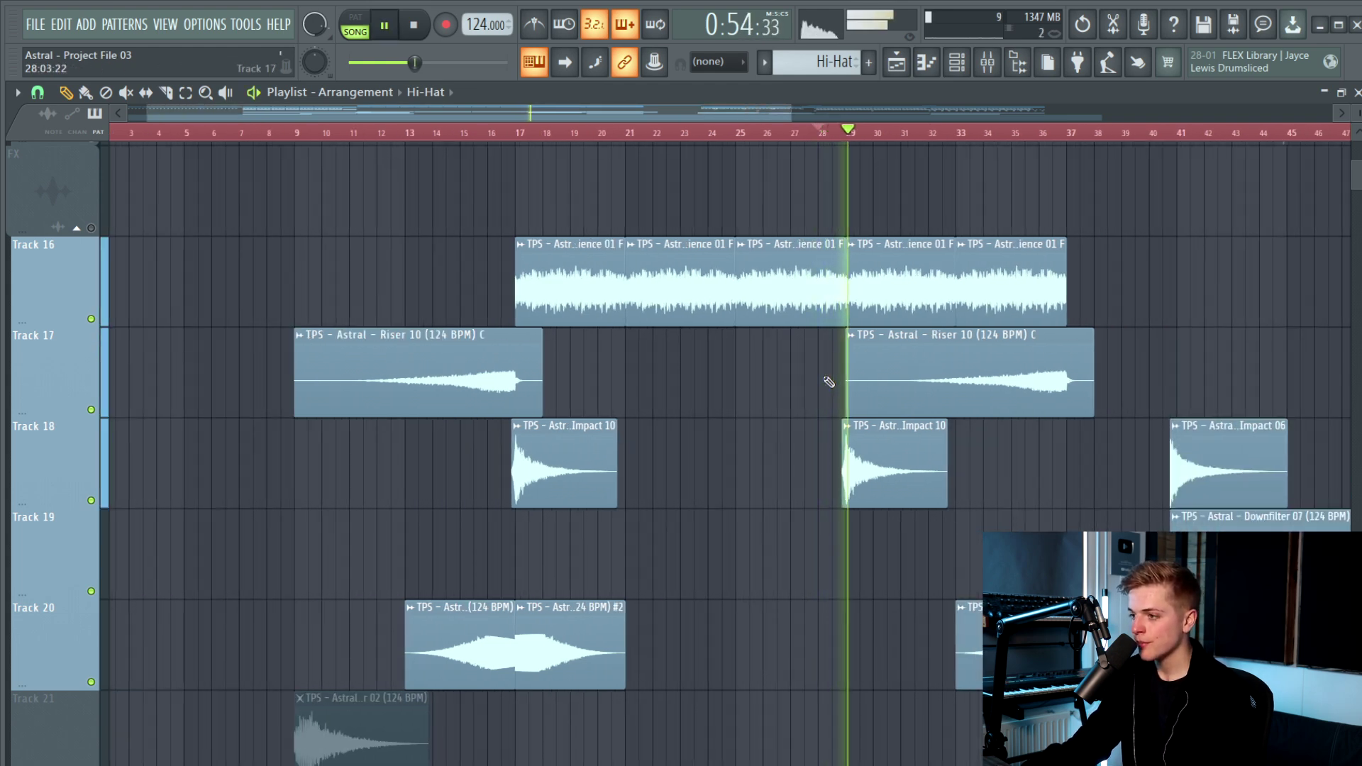
# Play the Impact 06 clip on Track 18 and the Downfilter 07 clip on Track 19 from just before bar 41
pyautogui.scroll(-1, 801, 392)
pyautogui.scroll(-3, 801, 392)
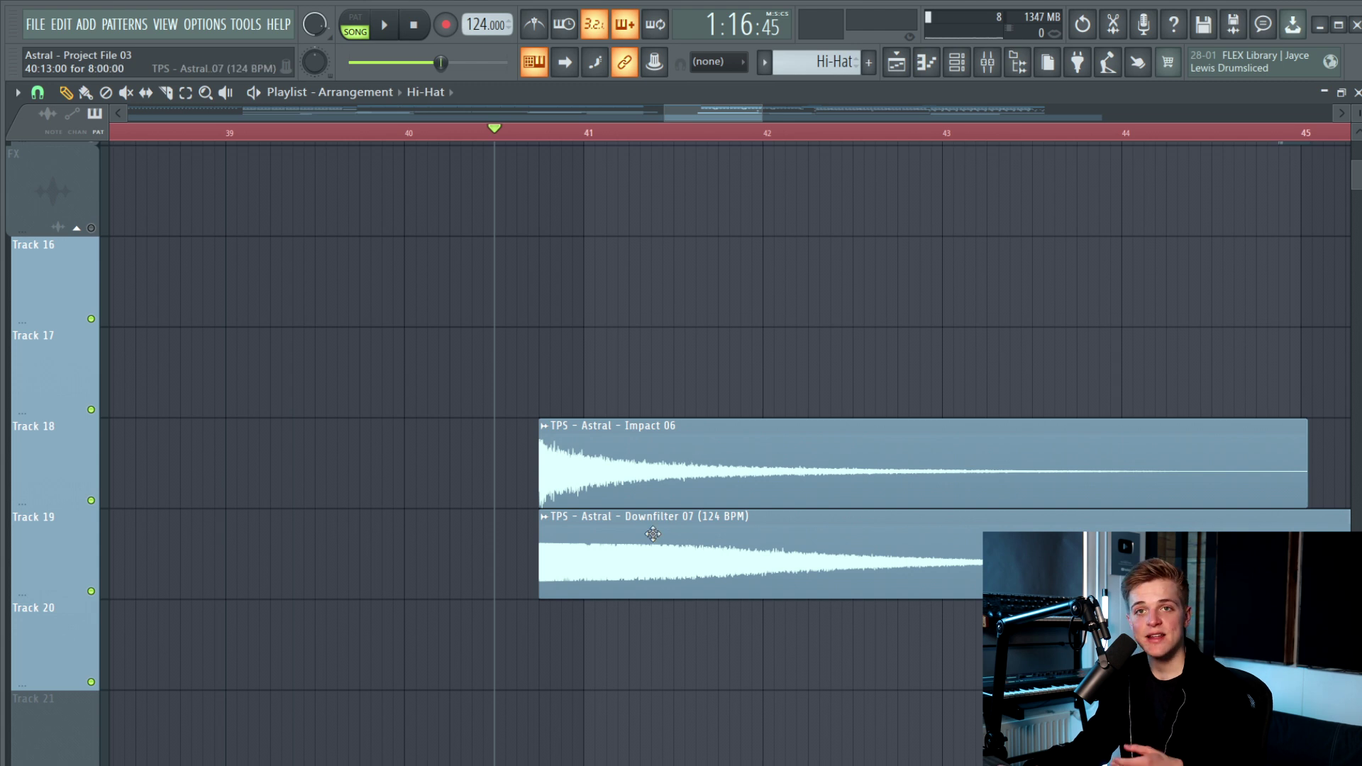
pyautogui.click(532, 132)
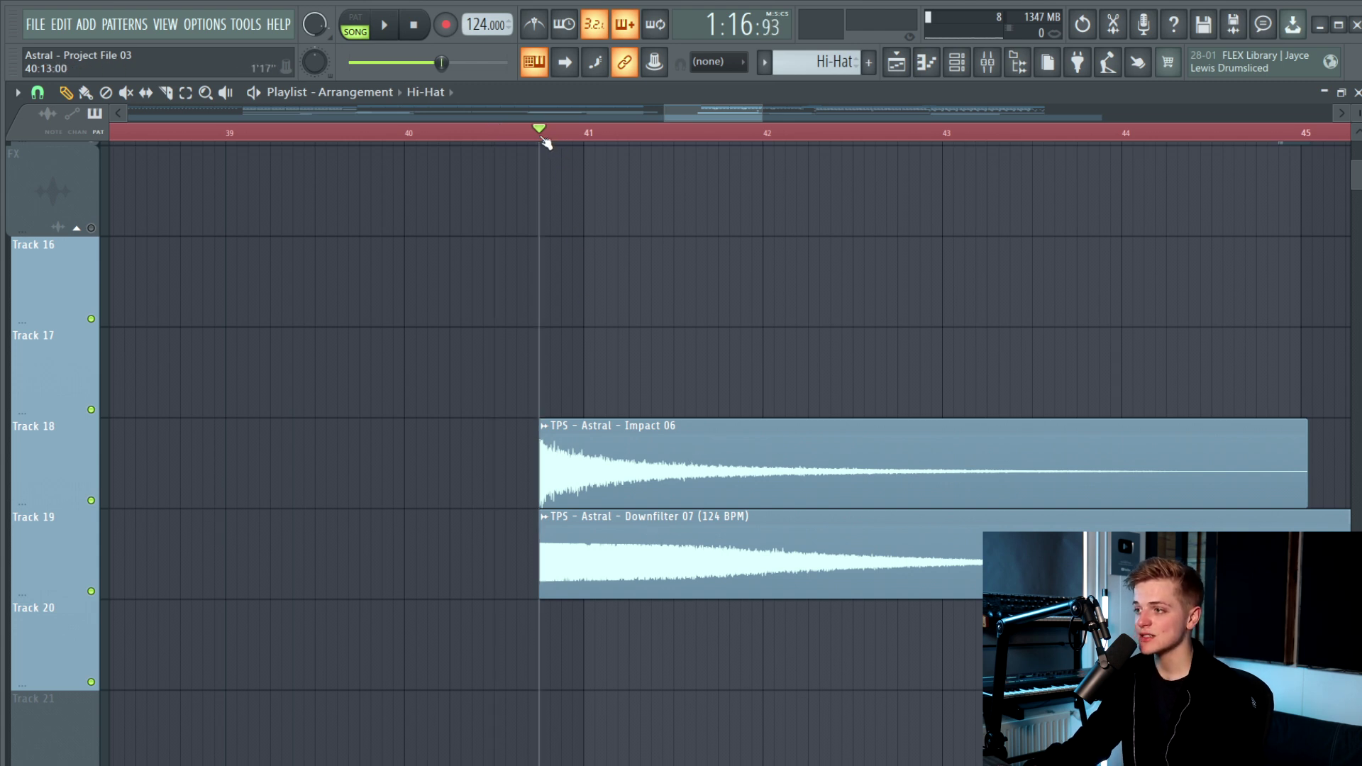
pyautogui.press('space')
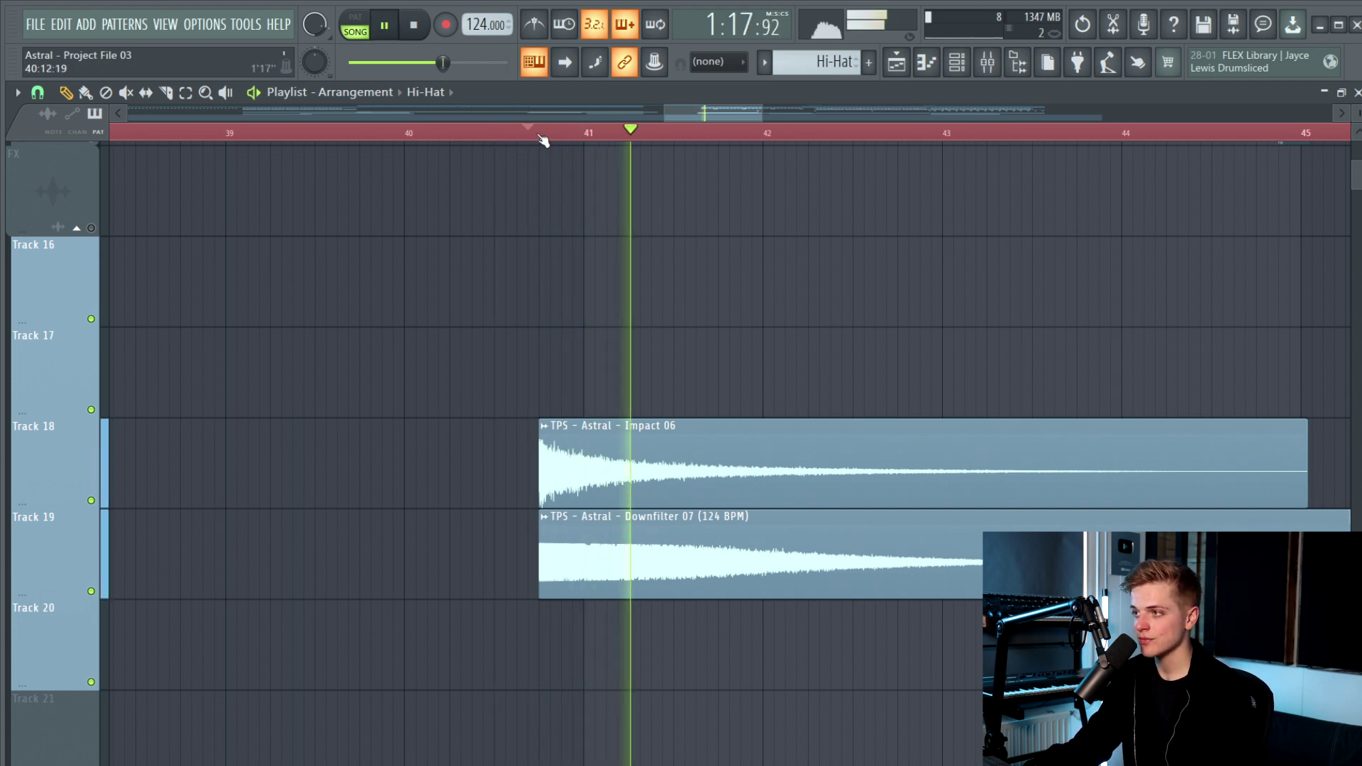
pyautogui.press('space')
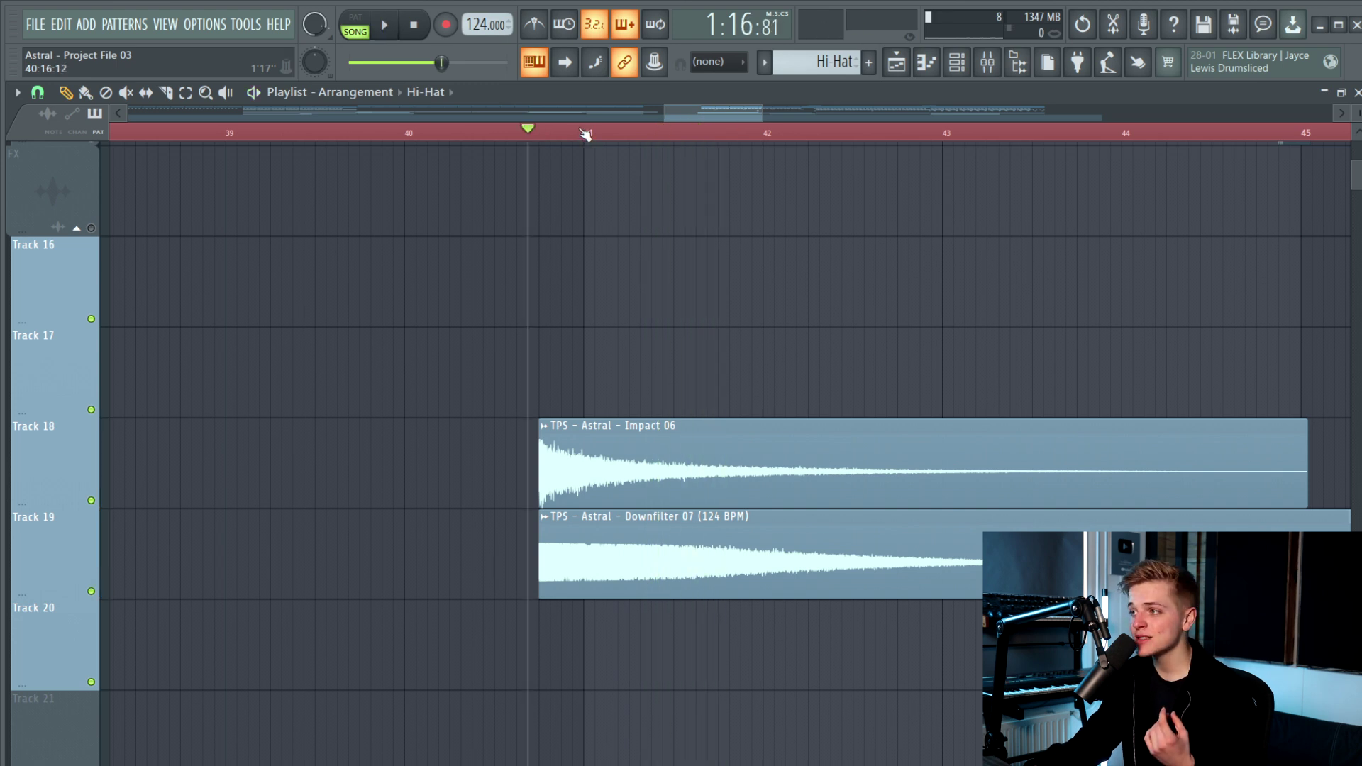
# Play the arrangement from bar 40 through the Impact 06 and Downfilter 07 transition with the other tracks audible
pyautogui.click(585, 133)
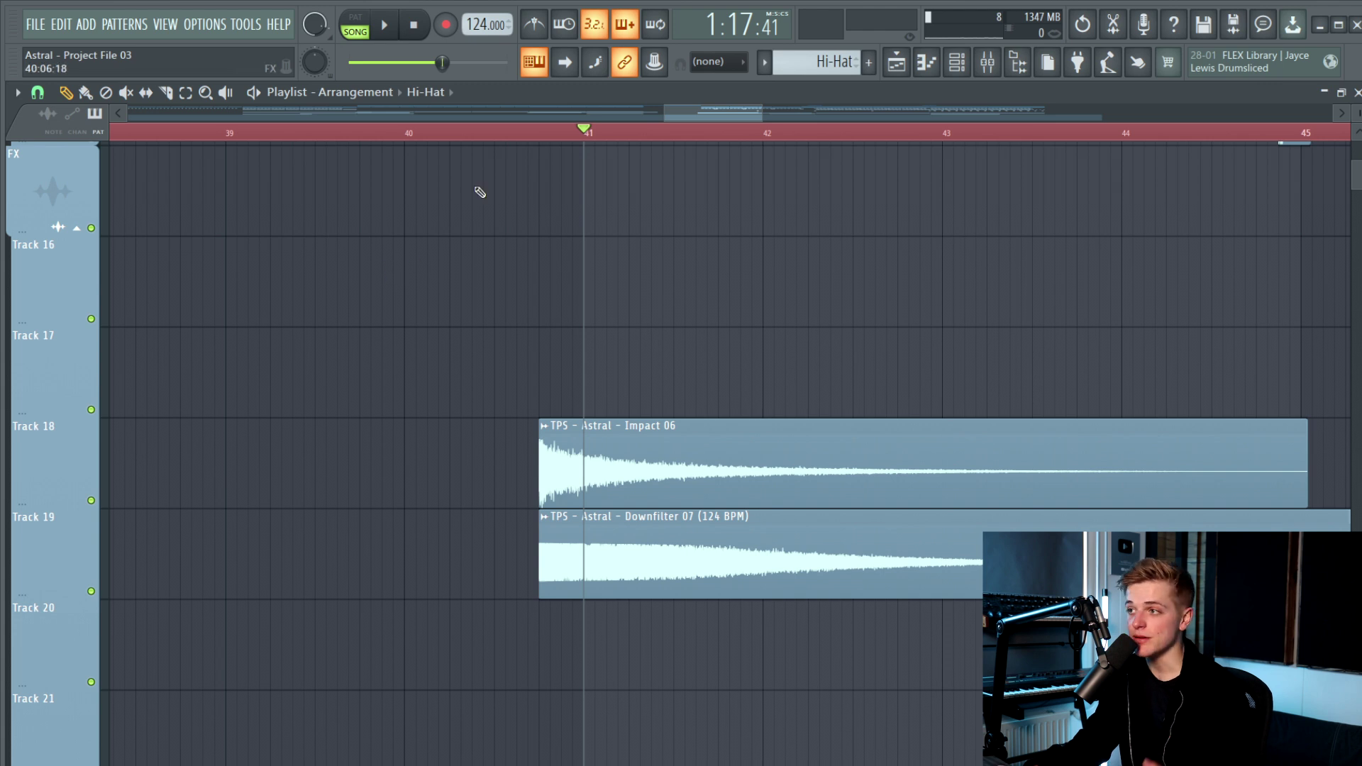
pyautogui.click(406, 135)
pyautogui.press('space')
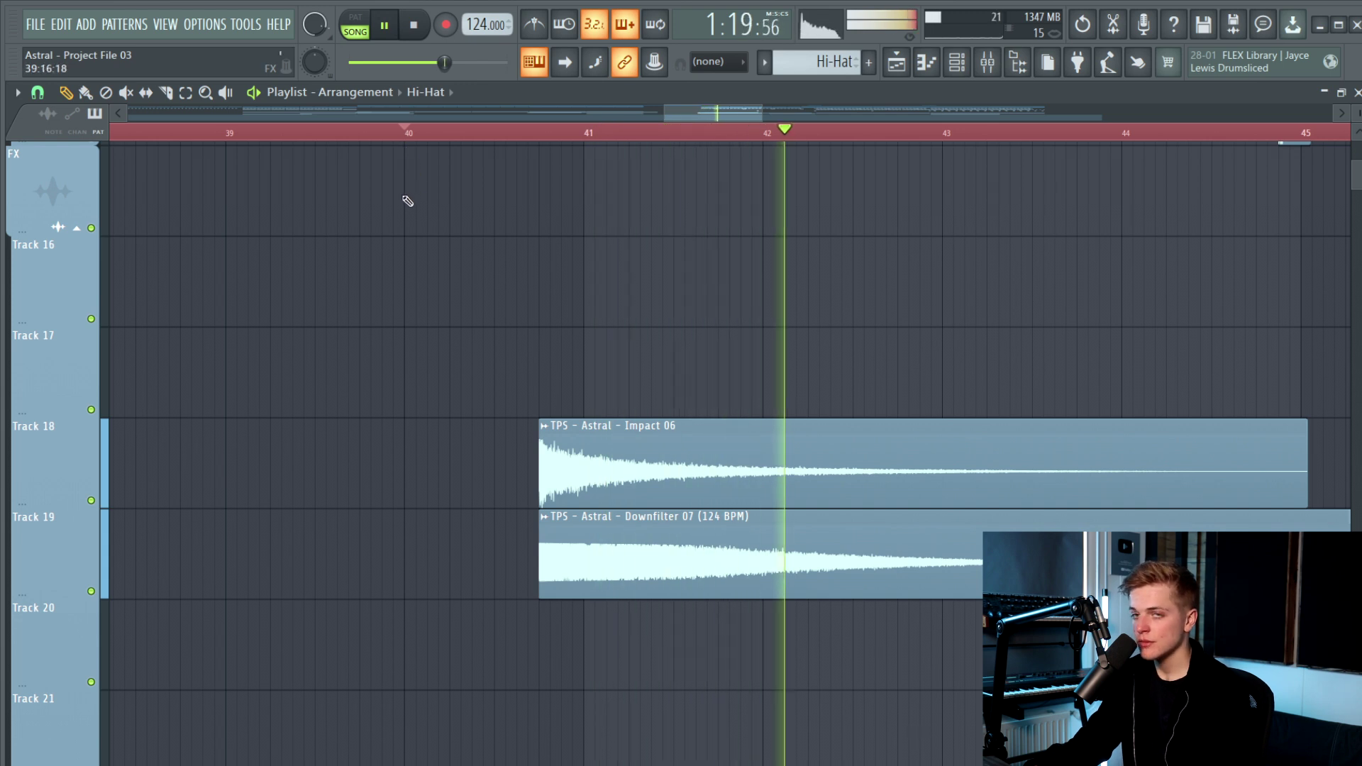
pyautogui.press('space')
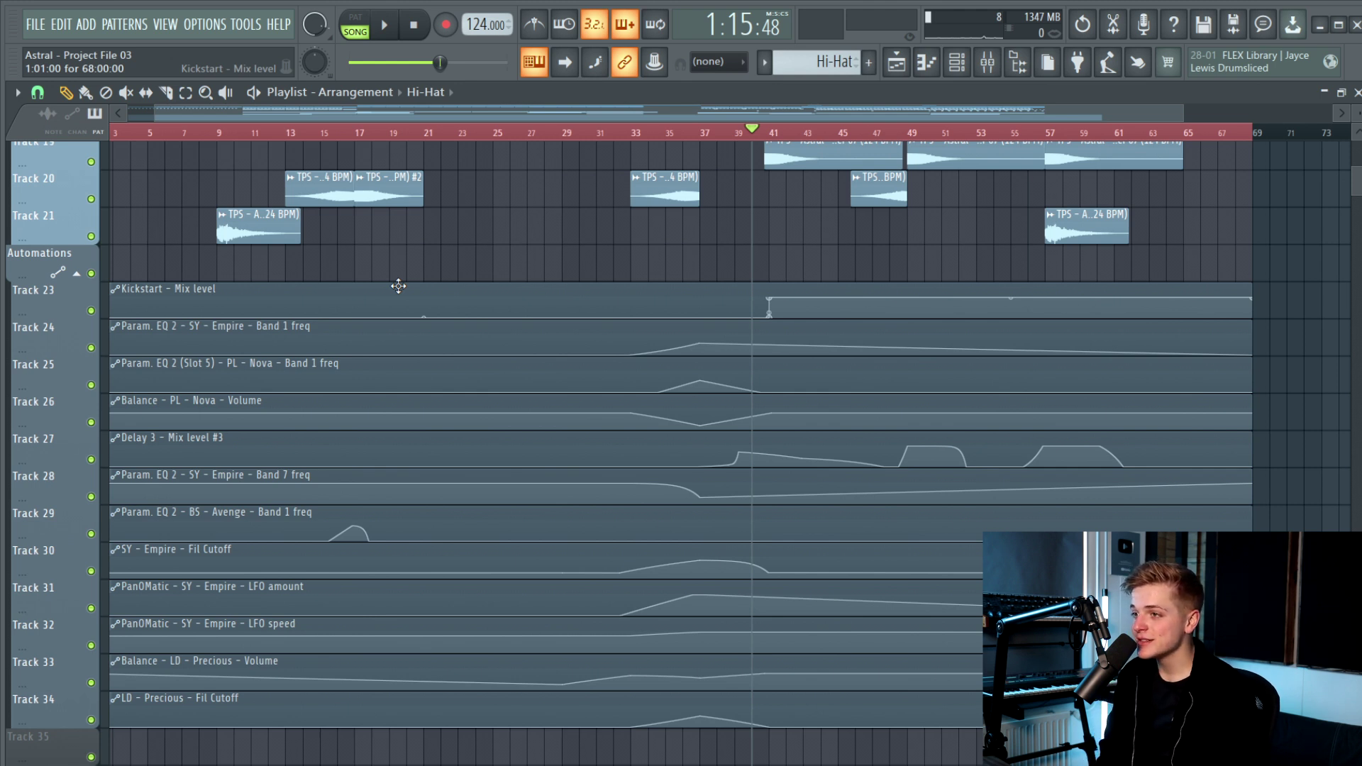
# Examine the automation clips on Tracks 23 to 34 around bar 33 and open the mixer
pyautogui.scroll(2, 484, 162)
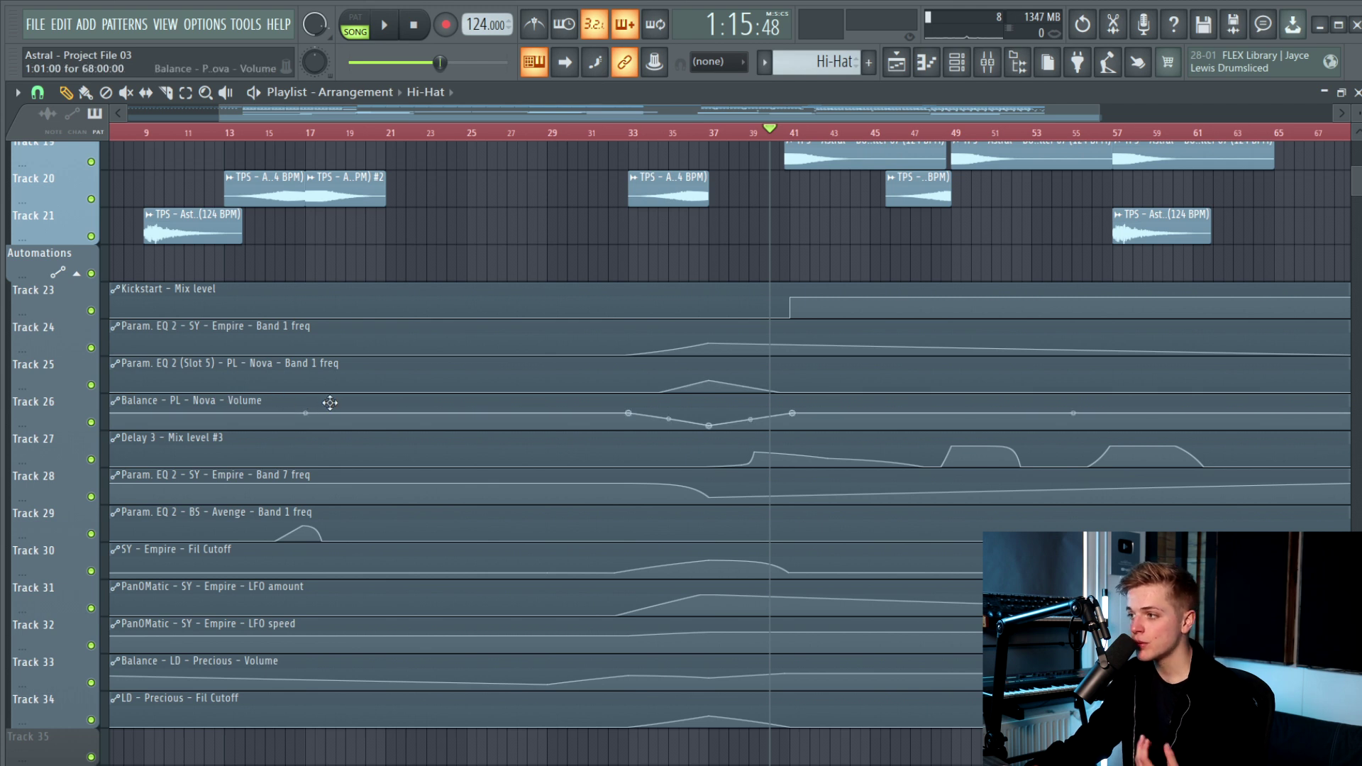
pyautogui.scroll(2, 330, 403)
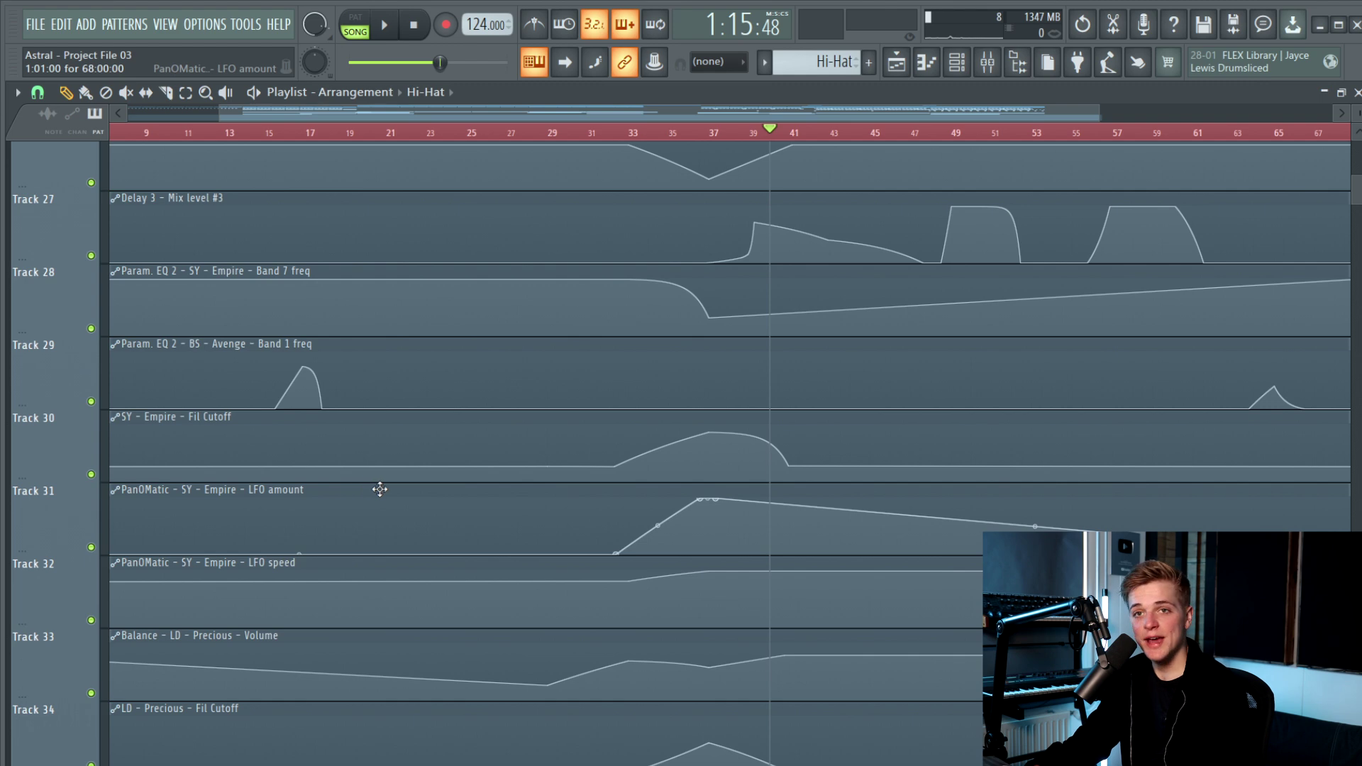
pyautogui.click(631, 135)
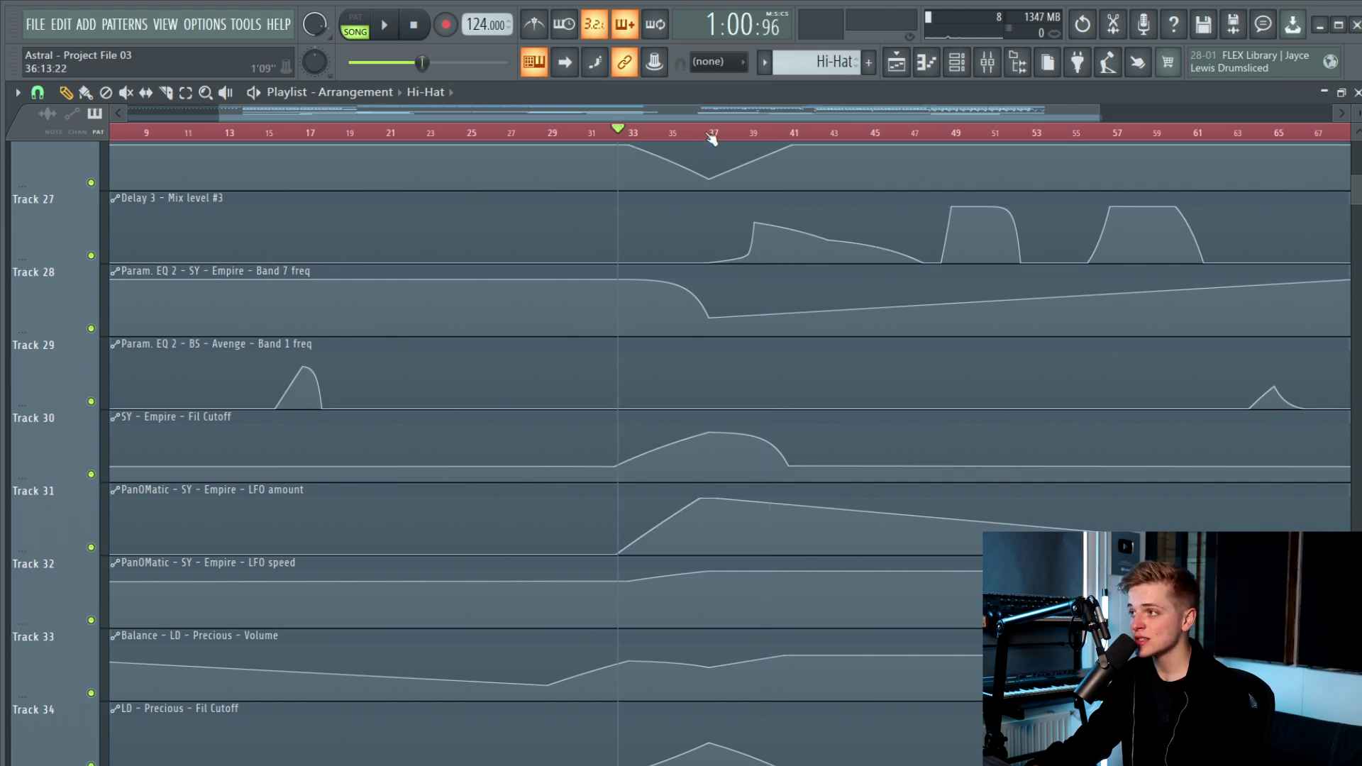
pyautogui.click(988, 61)
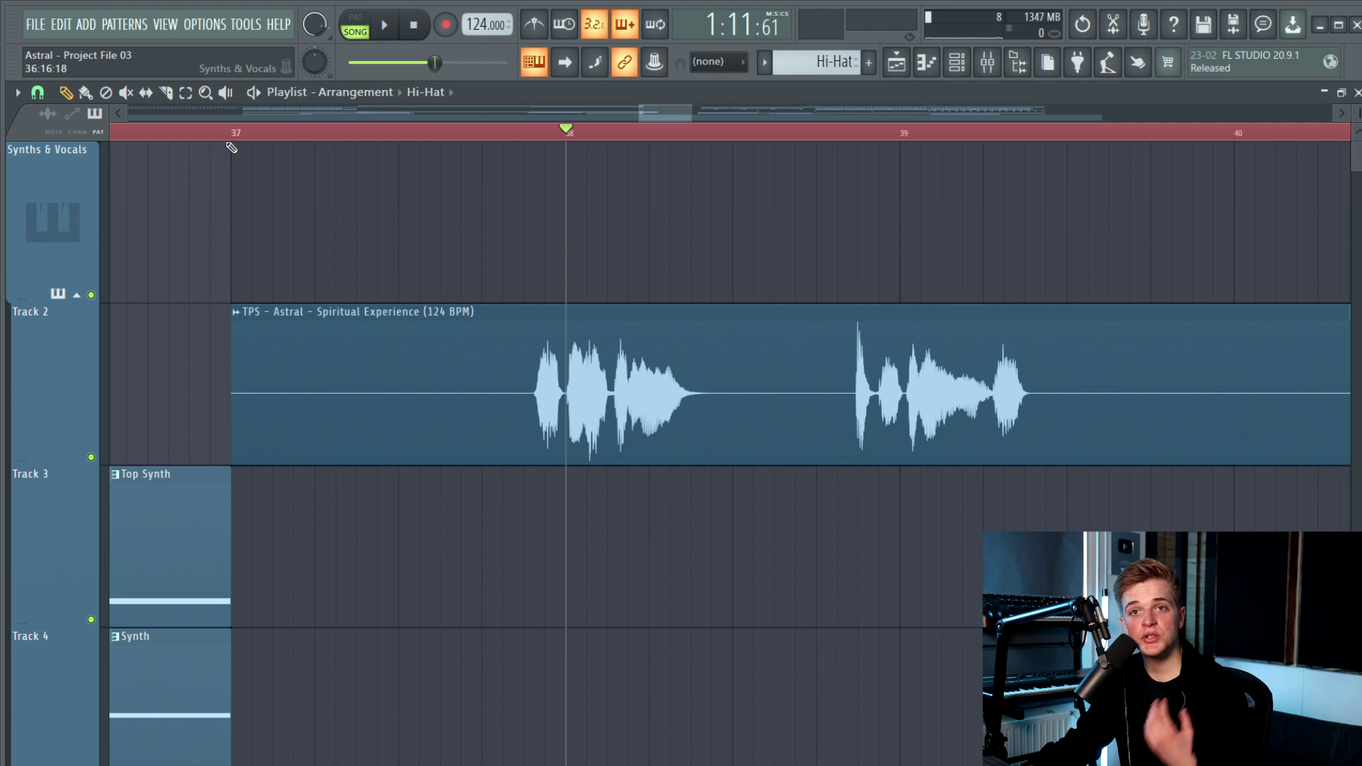
# Play the Spiritual Experience vocal clip on Track 2 from bar 37
pyautogui.click(251, 134)
pyautogui.scroll(-2, 249, 135)
pyautogui.press('space')
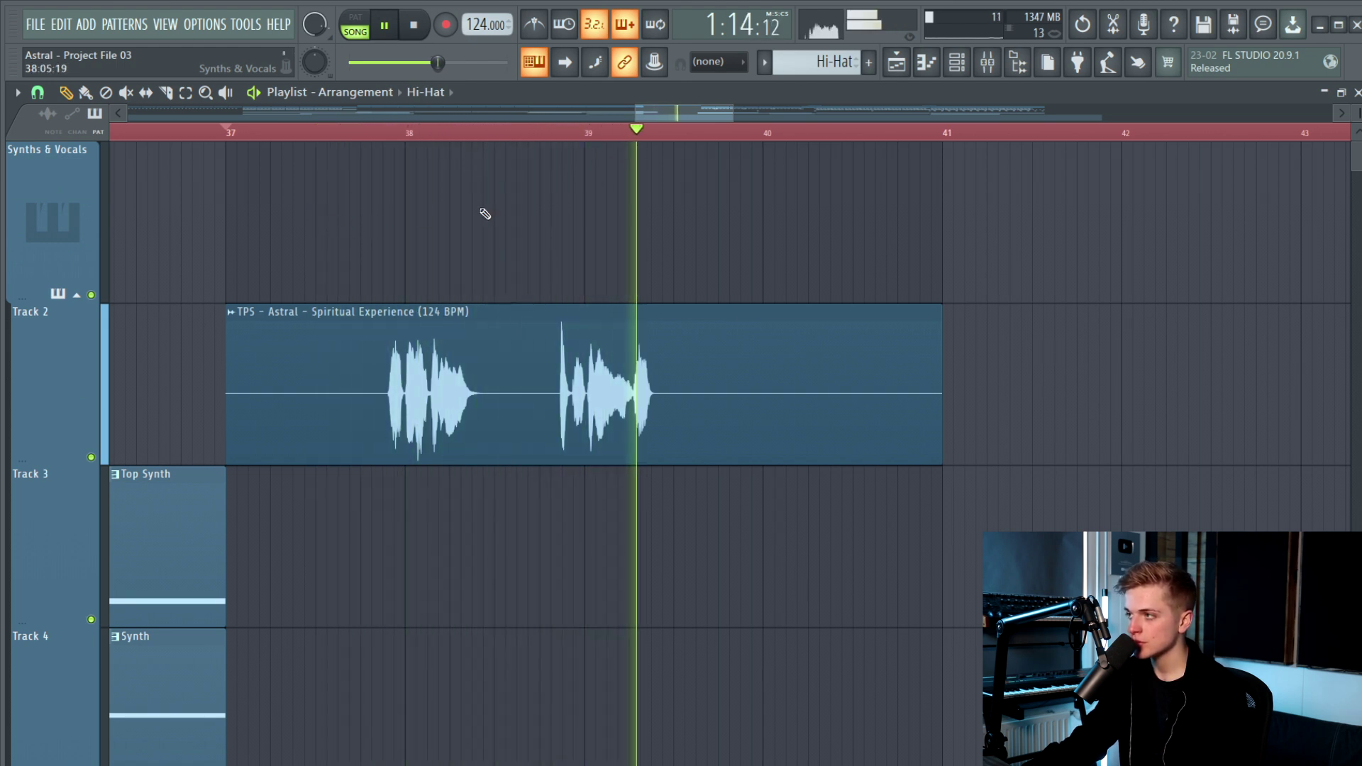
pyautogui.press('space')
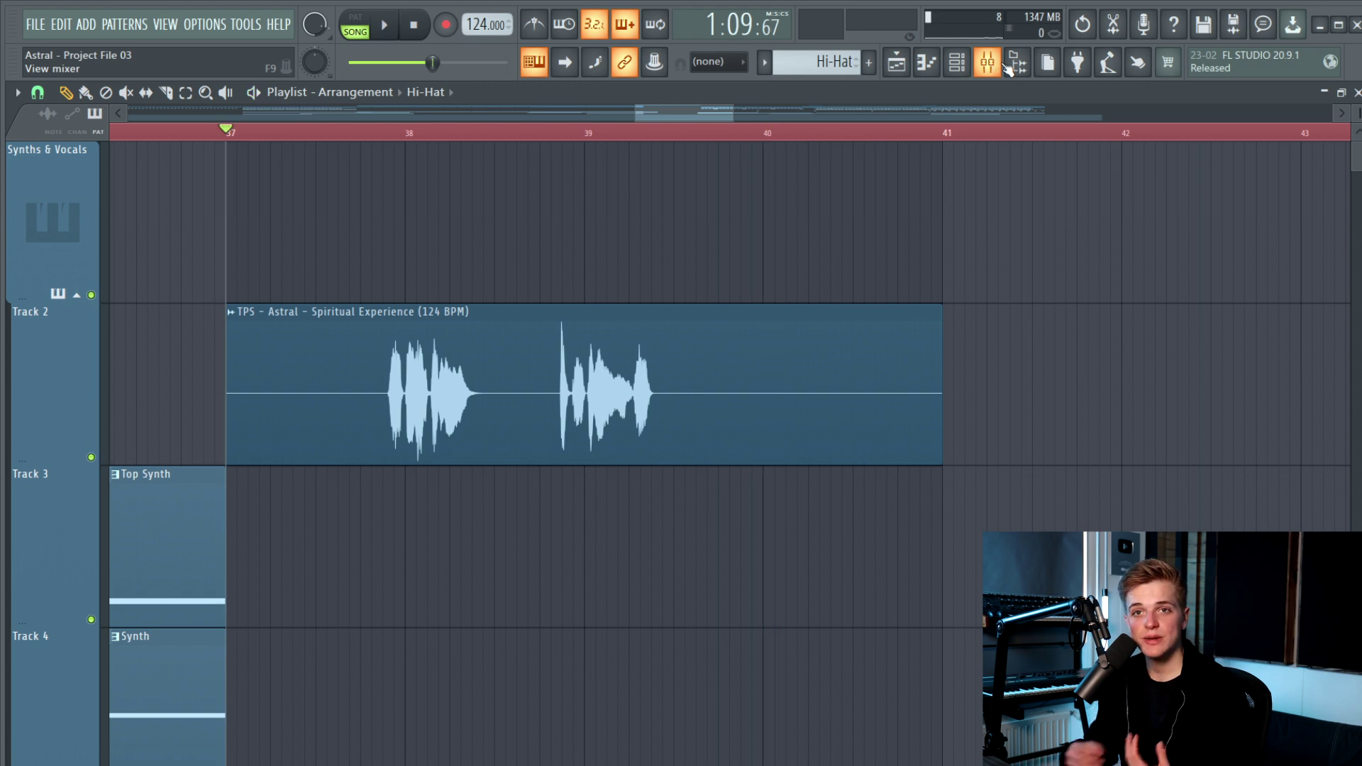
# Show the vocal channel's Fruity Delay 3, Fruity Reeverb 2 and Fruity parametric EQ 2 settings, and close the effect windows
pyautogui.click(1009, 69)
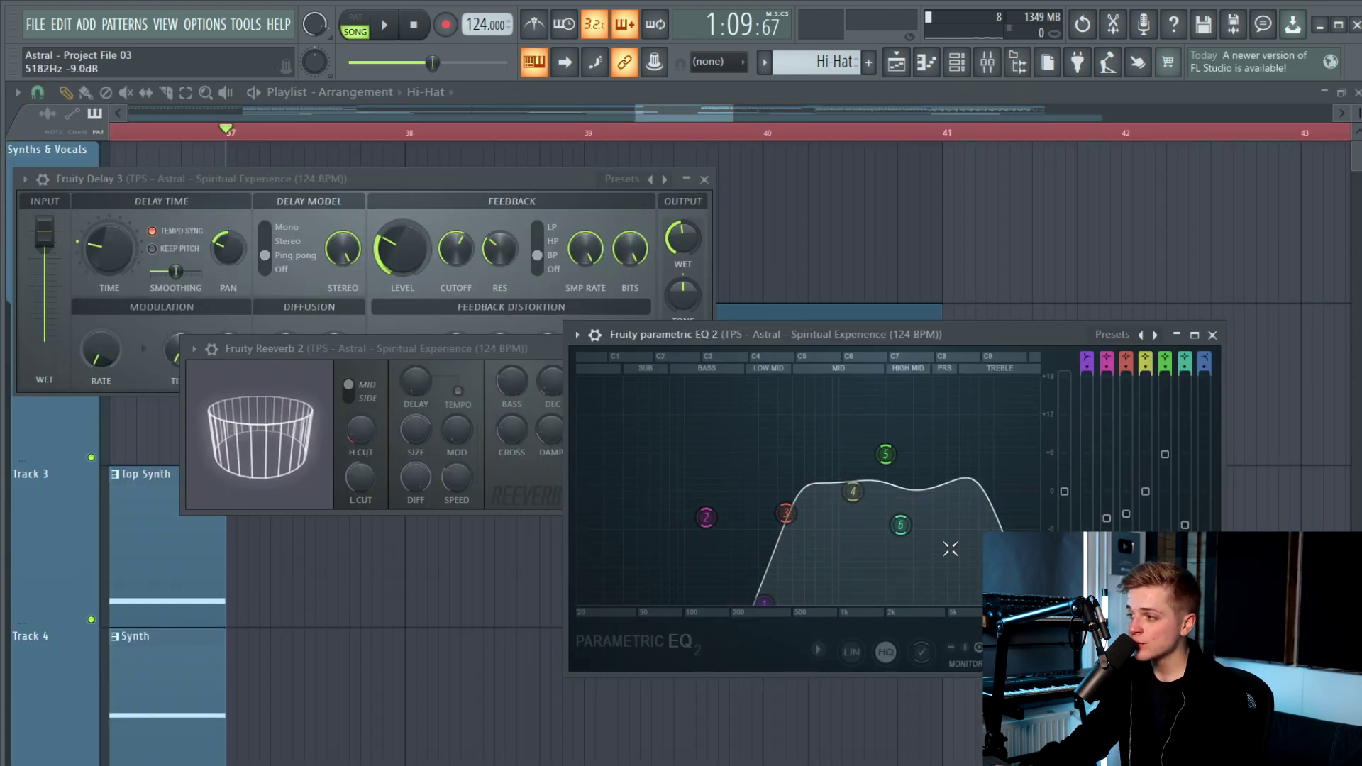
pyautogui.click(1213, 335)
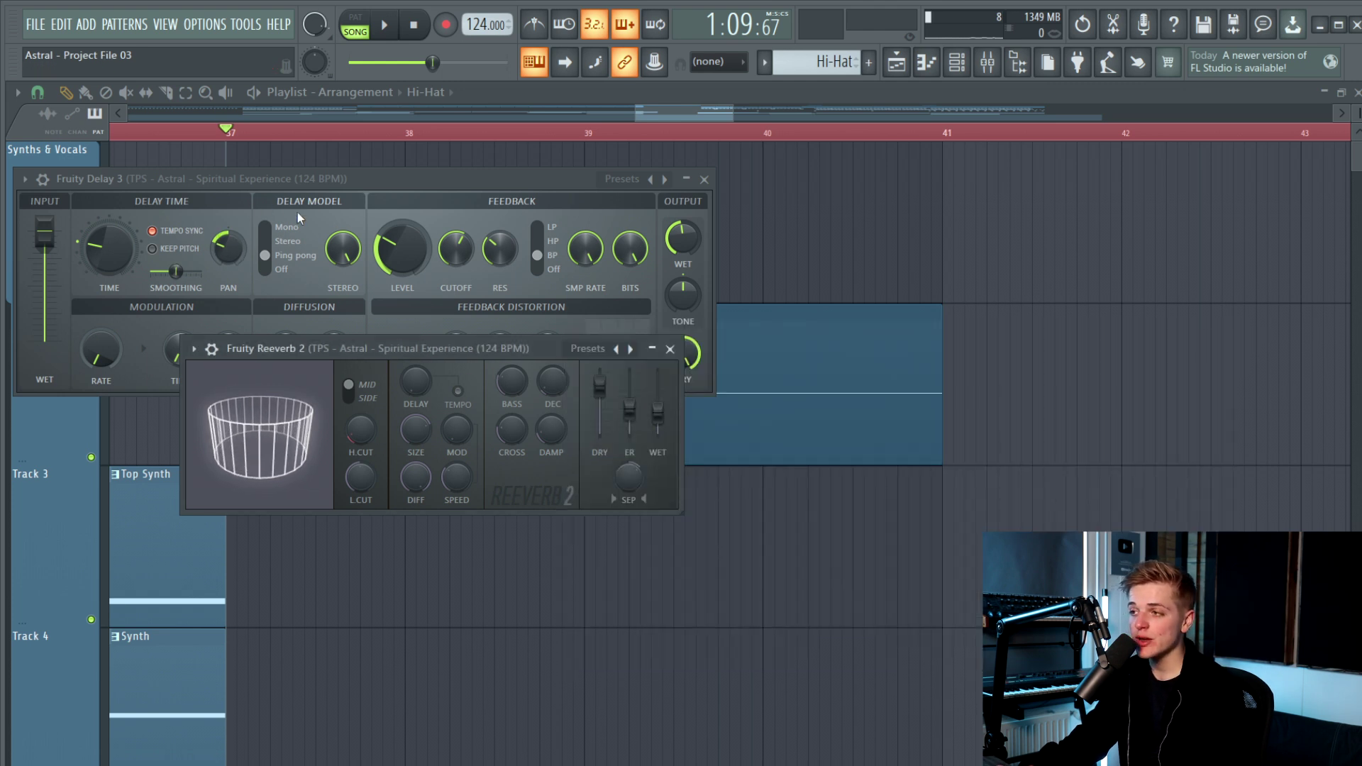
pyautogui.click(670, 348)
pyautogui.click(705, 180)
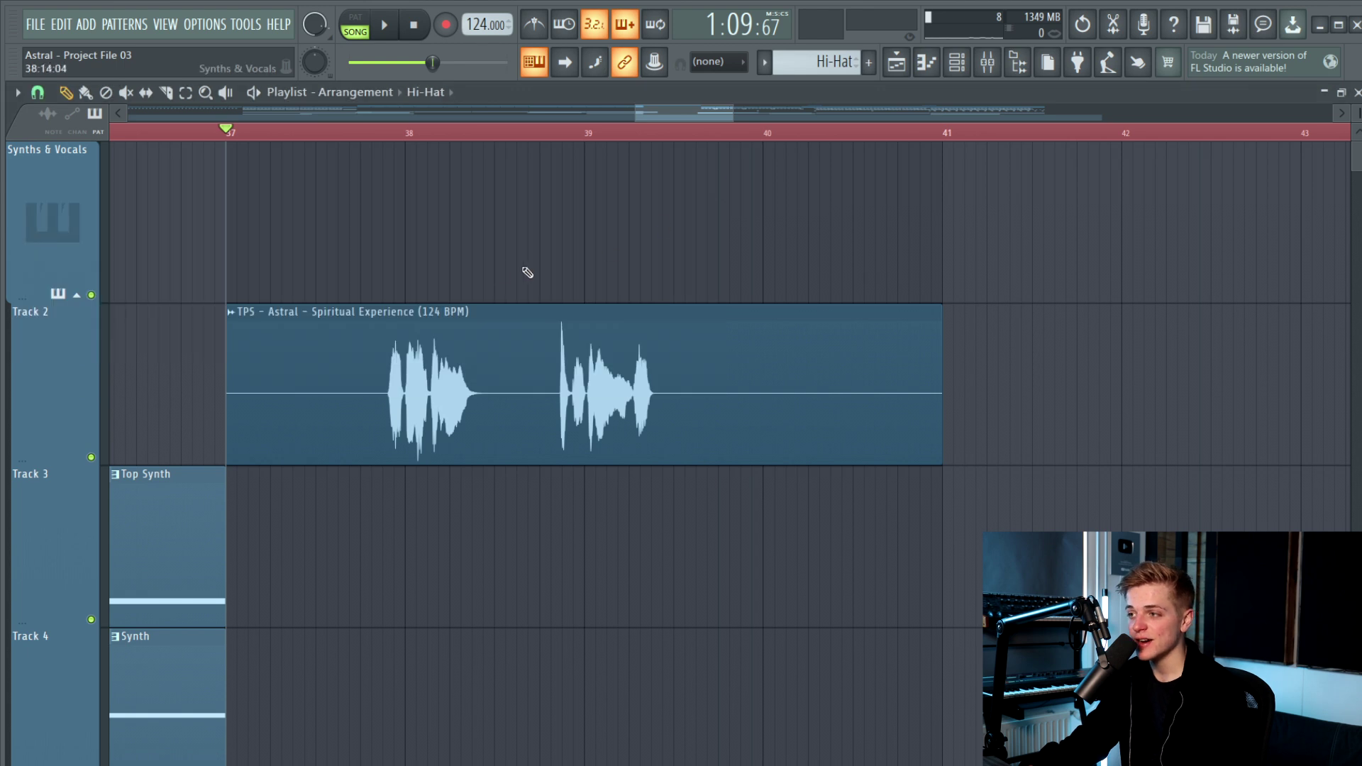
# Replay the Spiritual Experience vocal on Track 2 from just before bar 38 and stop playback after its second phrase
pyautogui.click(372, 133)
pyautogui.press('space')
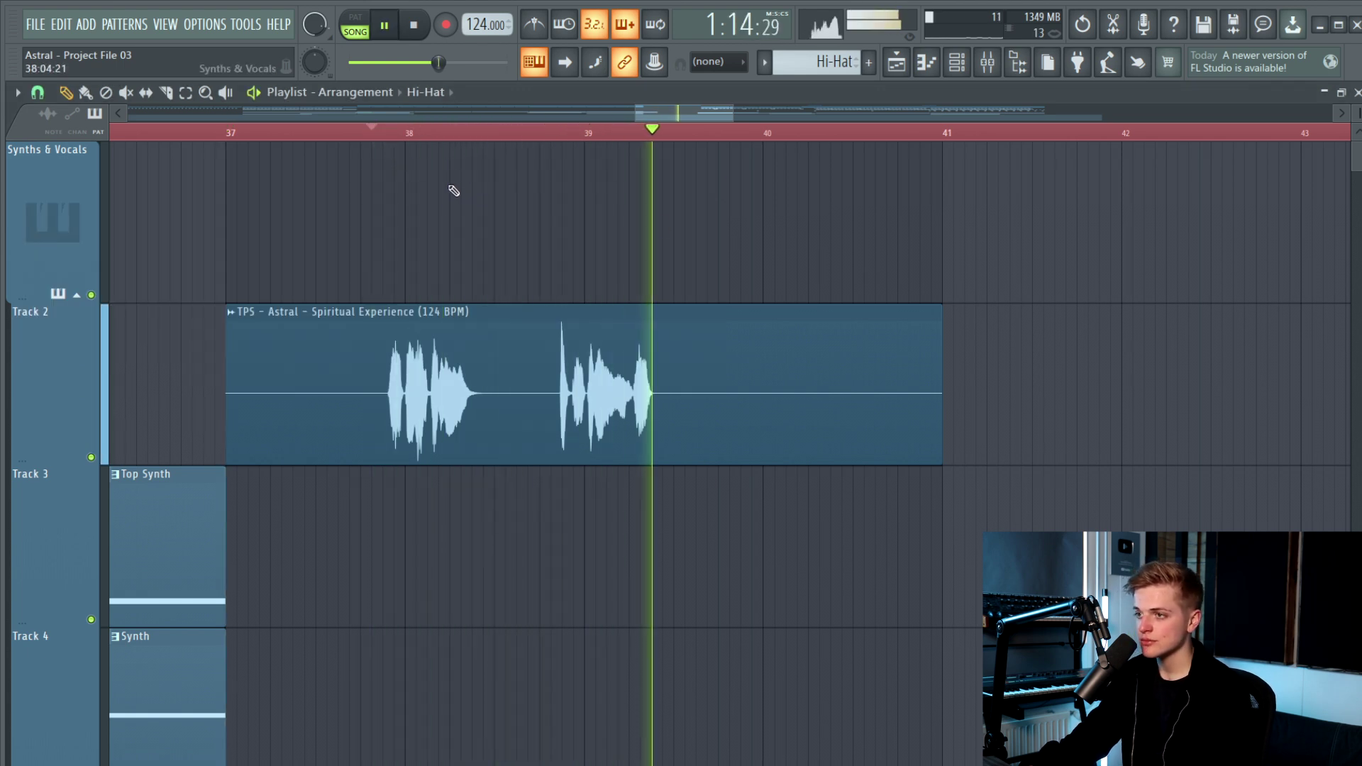
pyautogui.press('space')
pyautogui.scroll(-3, 450, 208)
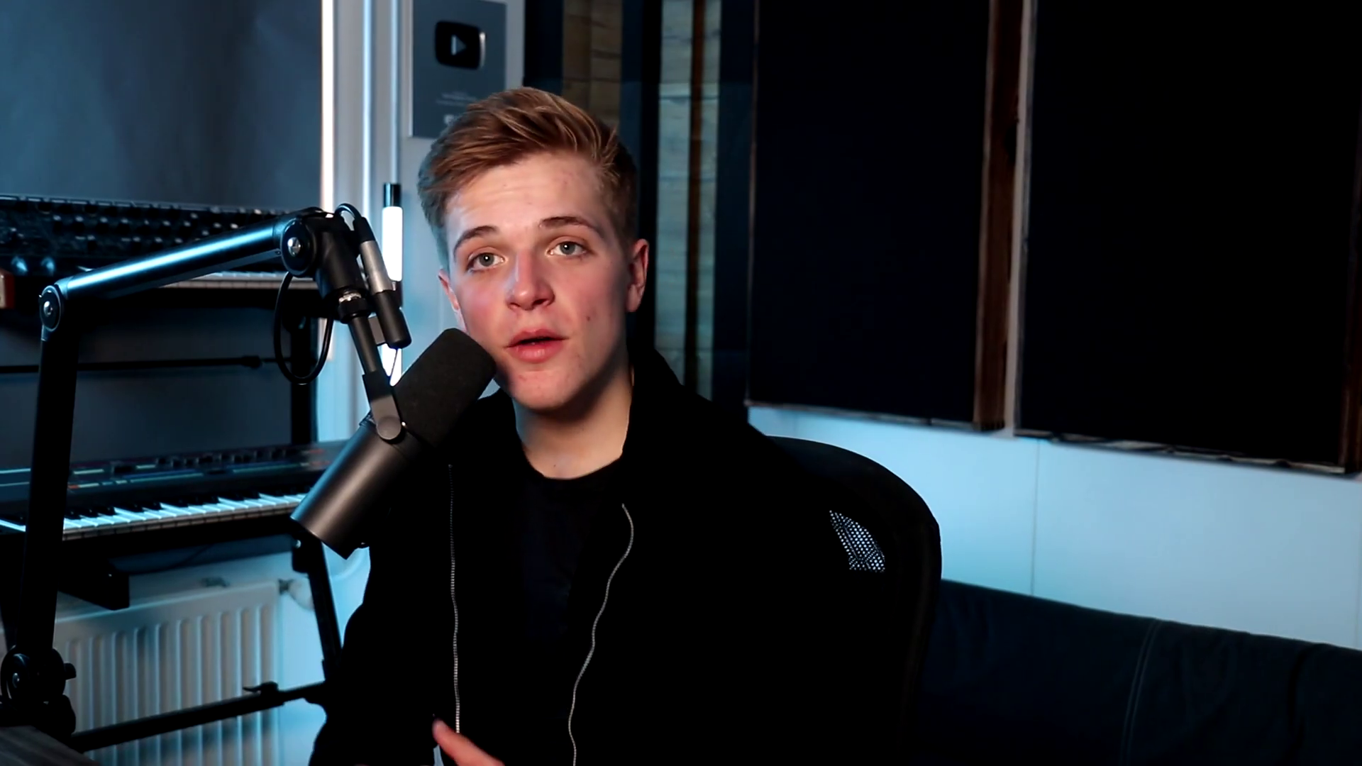